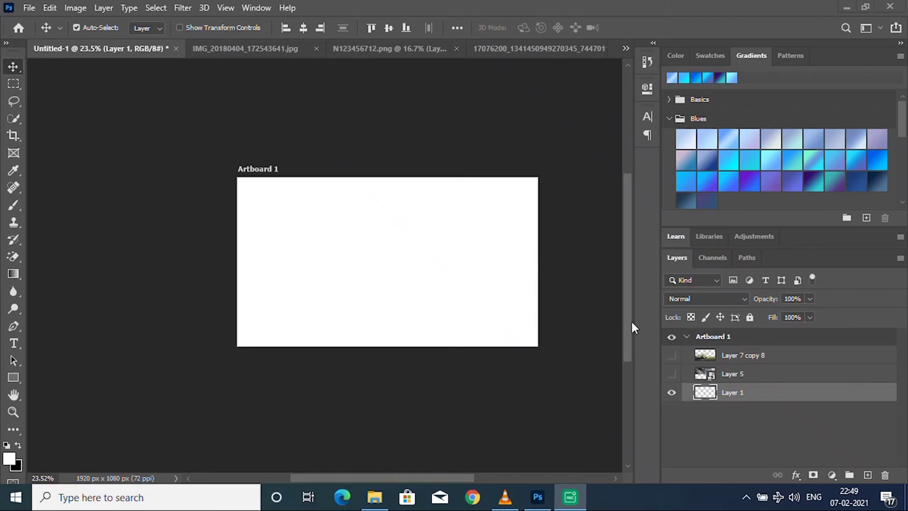
Fit the artboard in view, show Layer 5's storm clouds and snap them to the artboard's top-left corner.
{"action": "scroll", "coordinate": [511, 288], "scroll_direction": "down", "scroll_amount": 1}
{"action": "left_click", "coordinate": [547, 243]}
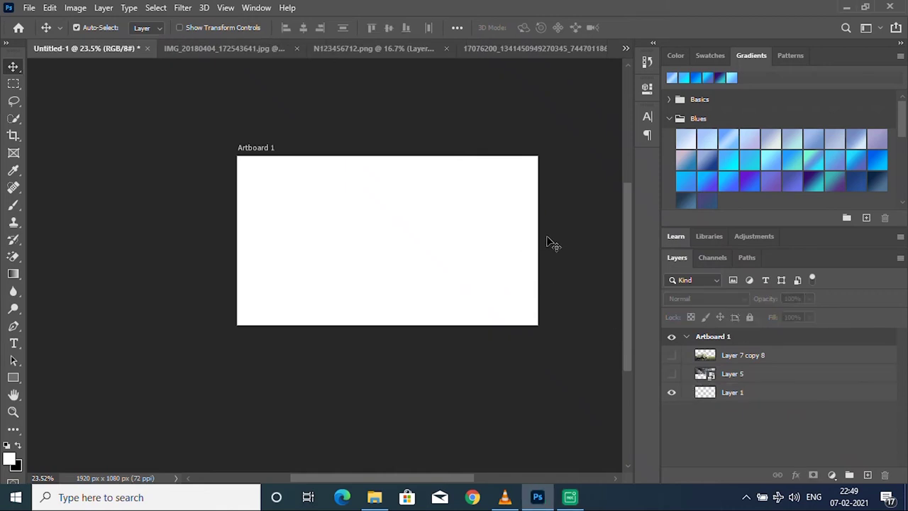
{"action": "key", "text": "ctrl+0"}
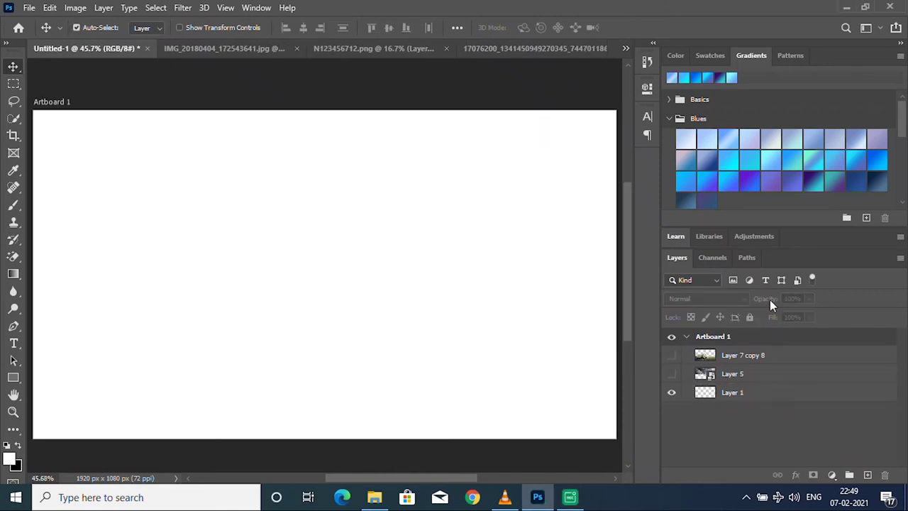
{"action": "left_click", "coordinate": [672, 375]}
{"action": "scroll", "coordinate": [305, 184], "scroll_direction": "down", "scroll_amount": 2}
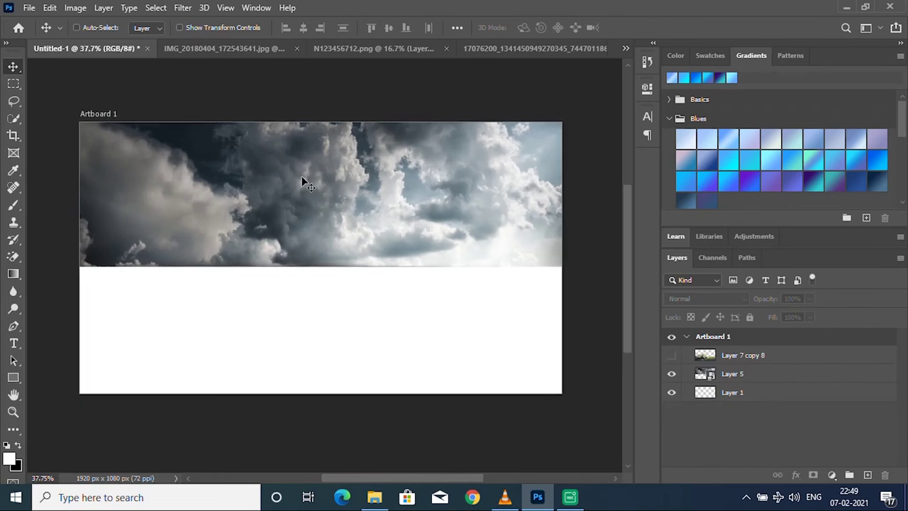
{"action": "scroll", "coordinate": [298, 183], "scroll_direction": "up", "scroll_amount": 1}
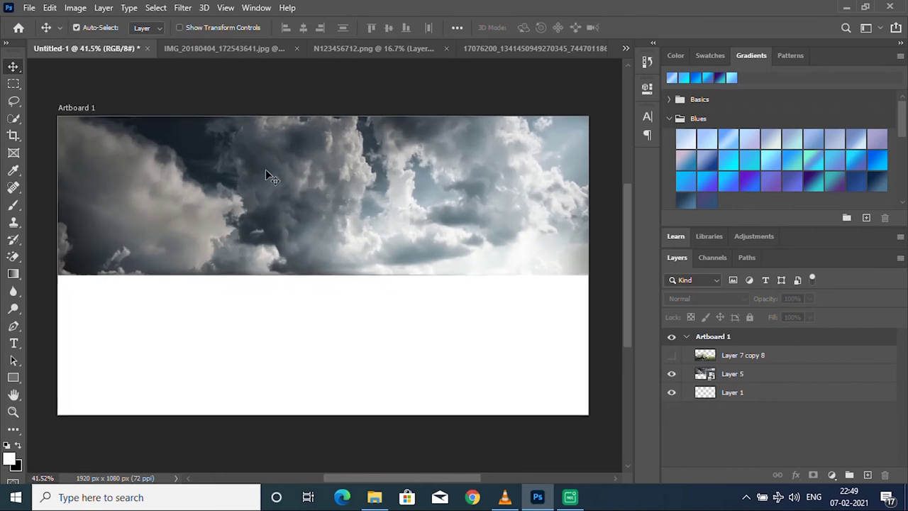
{"action": "left_click_drag", "start_coordinate": [268, 173], "coordinate": [277, 250]}
{"action": "left_click_drag", "start_coordinate": [253, 220], "coordinate": [248, 200]}
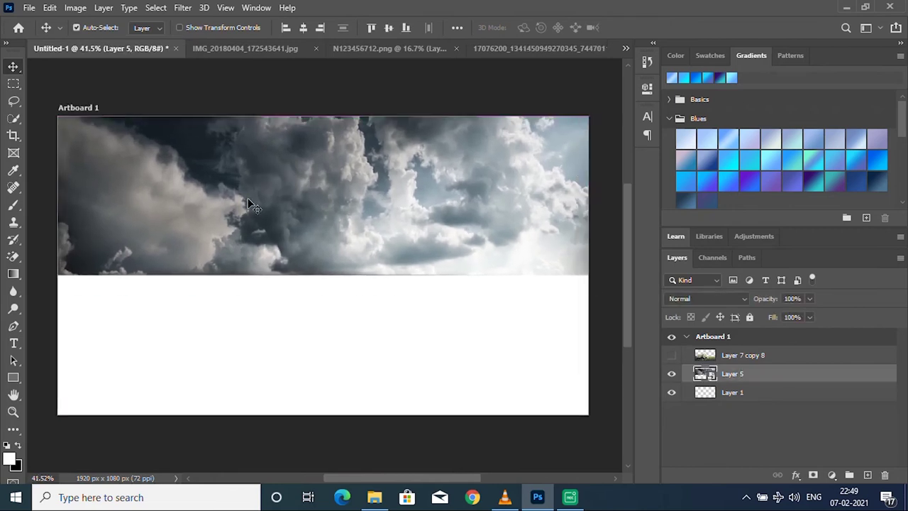
Enlarge the cloud image slightly and nudge it to the left.
{"action": "key", "text": "ctrl+t"}
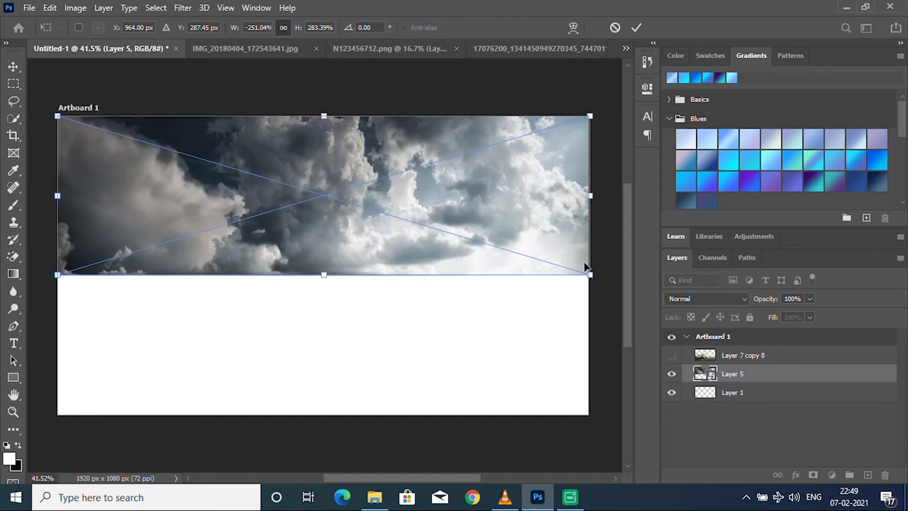
{"action": "left_click_drag", "start_coordinate": [590, 274], "coordinate": [609, 287]}
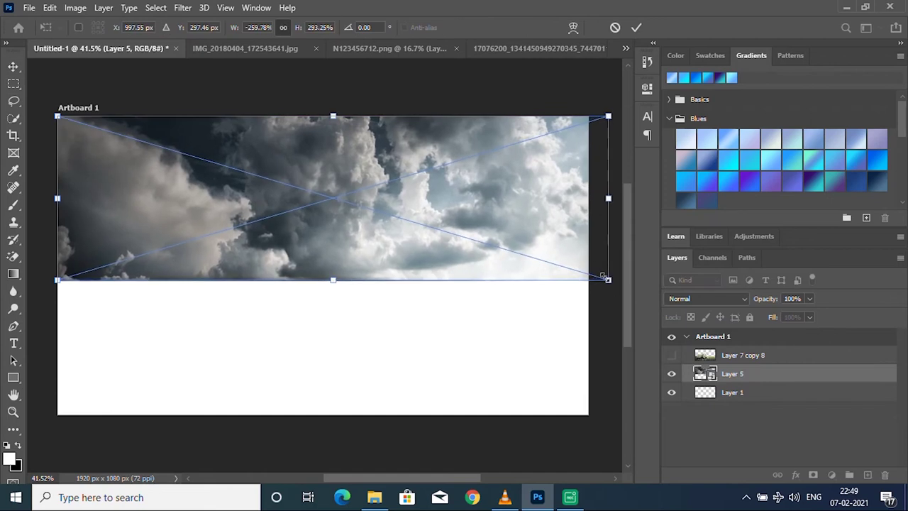
{"action": "key", "text": "Return"}
{"action": "left_click_drag", "start_coordinate": [526, 204], "coordinate": [481, 201]}
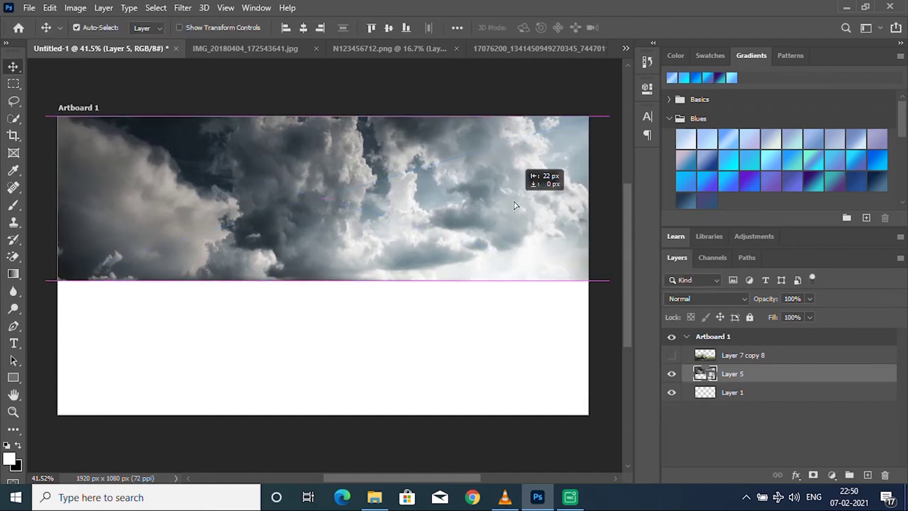
Pull the cloud image's corners outward so it spans the artboard's full width.
{"action": "key", "text": "ctrl+t"}
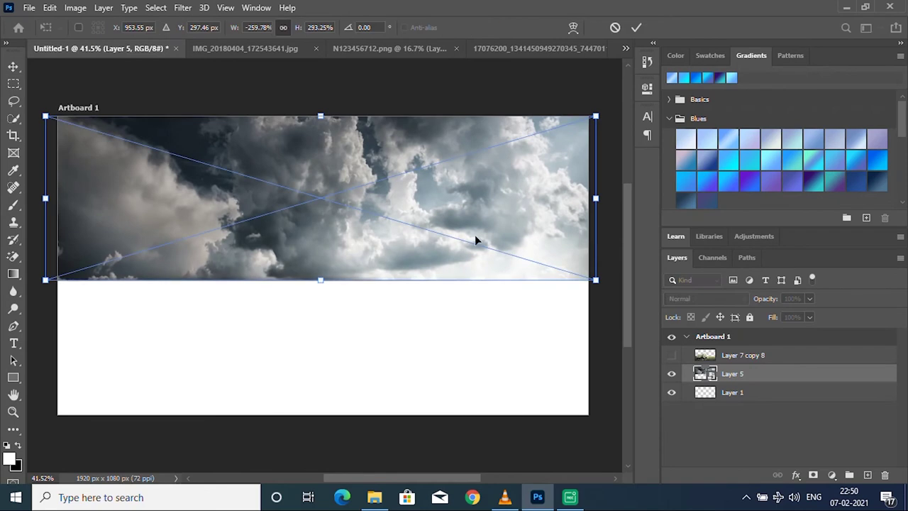
{"action": "left_click_drag", "start_coordinate": [598, 284], "coordinate": [611, 290]}
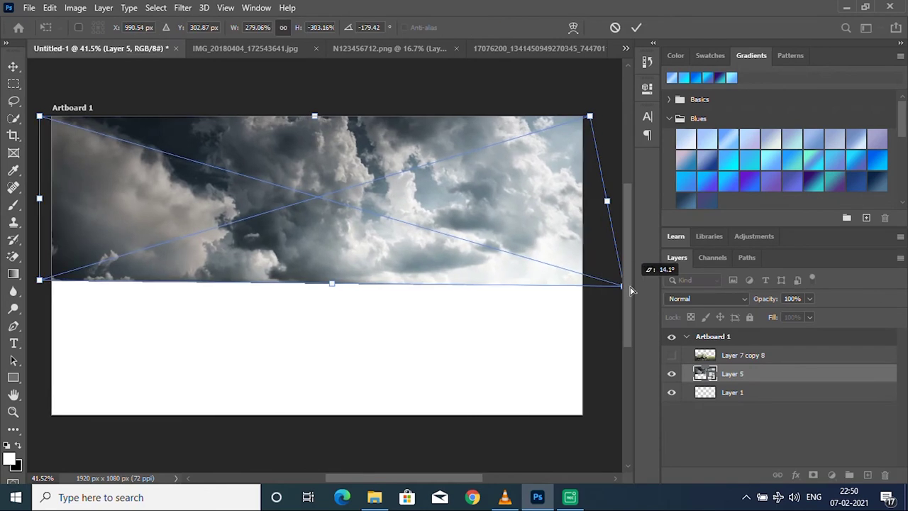
{"action": "scroll", "coordinate": [420, 243], "scroll_direction": "down", "scroll_amount": 1}
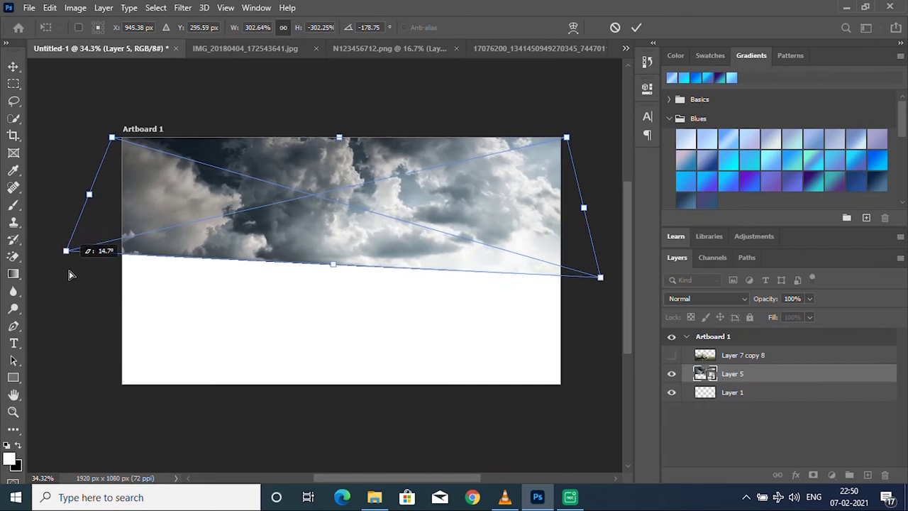
{"action": "mouse_move", "coordinate": [112, 276]}
{"action": "left_mouse_down"}
{"action": "mouse_move", "coordinate": [66, 281]}
{"action": "mouse_move", "coordinate": [89, 277]}
{"action": "left_mouse_up"}
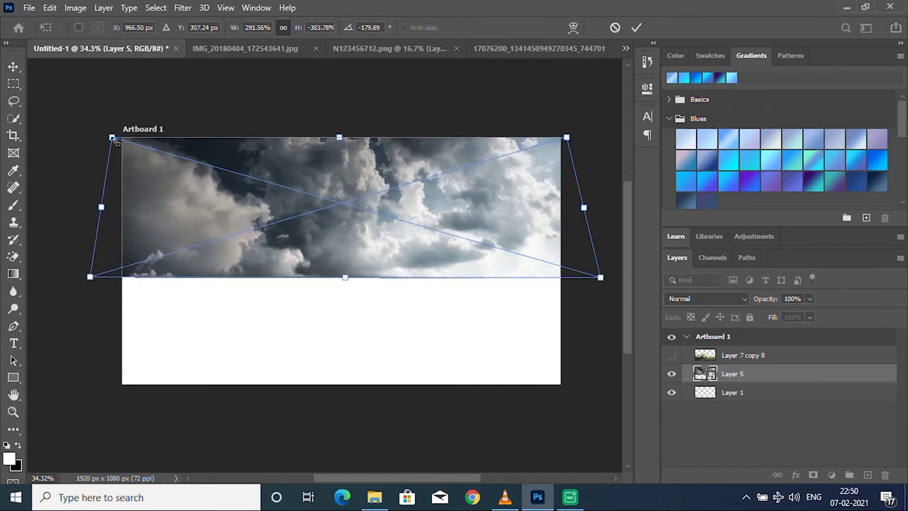
{"action": "left_click_drag", "start_coordinate": [112, 137], "coordinate": [87, 148]}
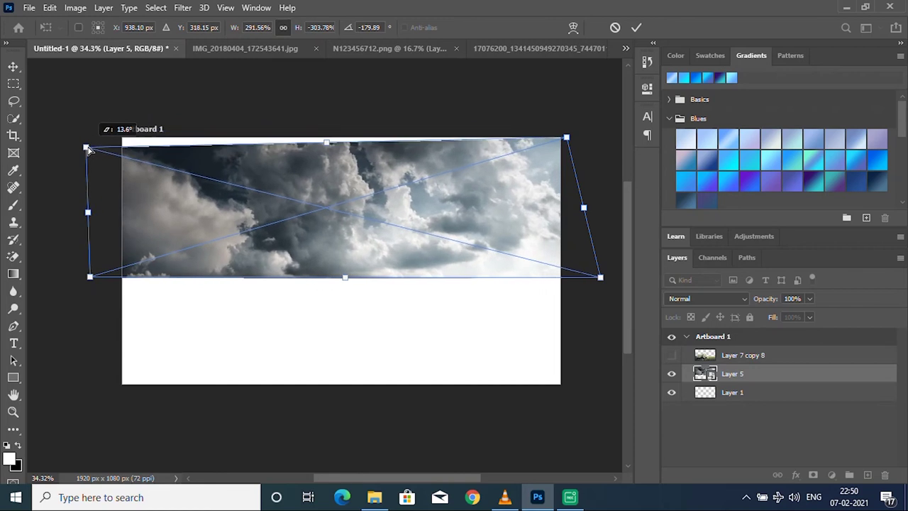
{"action": "left_click_drag", "start_coordinate": [87, 148], "coordinate": [101, 126]}
Warp the clouds' top edge into an upward arch and commit the transform.
{"action": "right_click", "coordinate": [231, 191]}
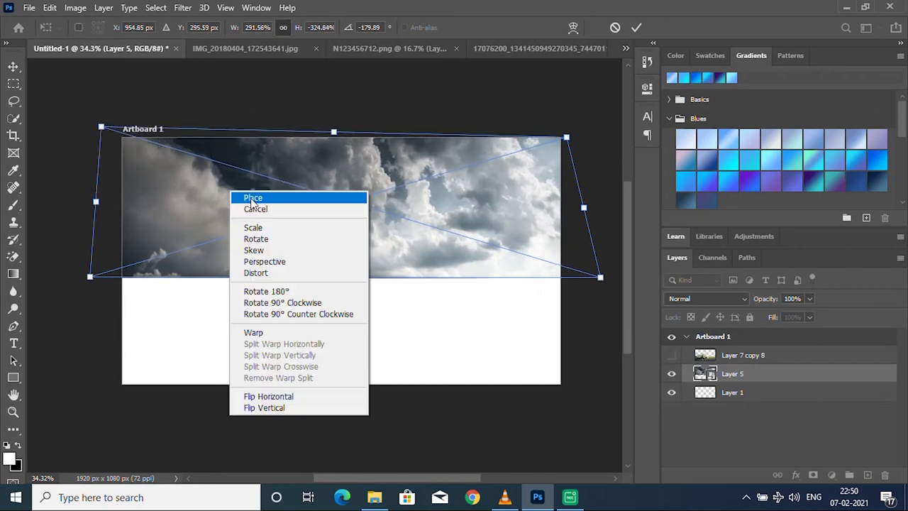
{"action": "left_click", "coordinate": [270, 332]}
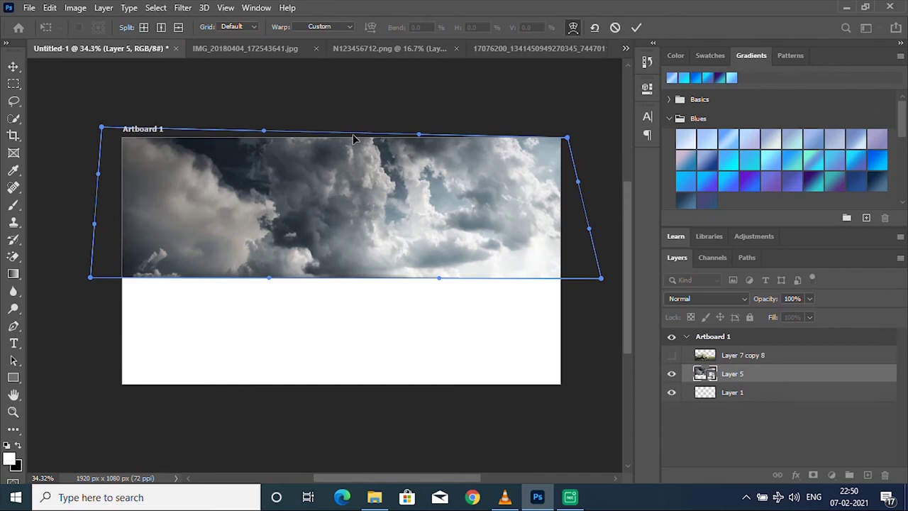
{"action": "mouse_move", "coordinate": [352, 135]}
{"action": "left_mouse_down"}
{"action": "mouse_move", "coordinate": [358, 98]}
{"action": "mouse_move", "coordinate": [357, 122]}
{"action": "left_mouse_up"}
{"action": "key", "text": "Return"}
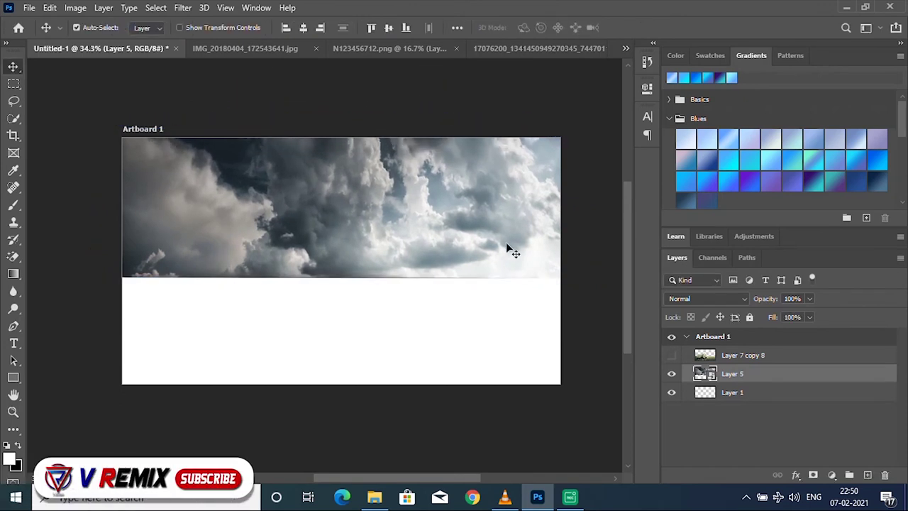
Show Layer 7 copy 8's wolf-on-grass image and drag it to fill the artboard above the clouds.
{"action": "left_click", "coordinate": [672, 374]}
{"action": "left_click", "coordinate": [672, 354]}
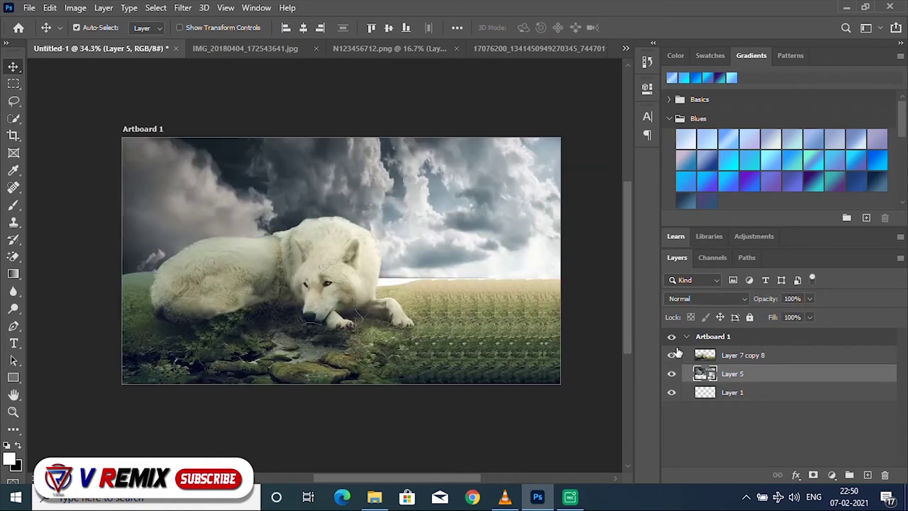
{"action": "scroll", "coordinate": [371, 274], "scroll_direction": "down", "scroll_amount": 1}
{"action": "mouse_move", "coordinate": [367, 323]}
{"action": "left_mouse_down"}
{"action": "mouse_move", "coordinate": [349, 288]}
{"action": "mouse_move", "coordinate": [335, 282]}
{"action": "left_mouse_up"}
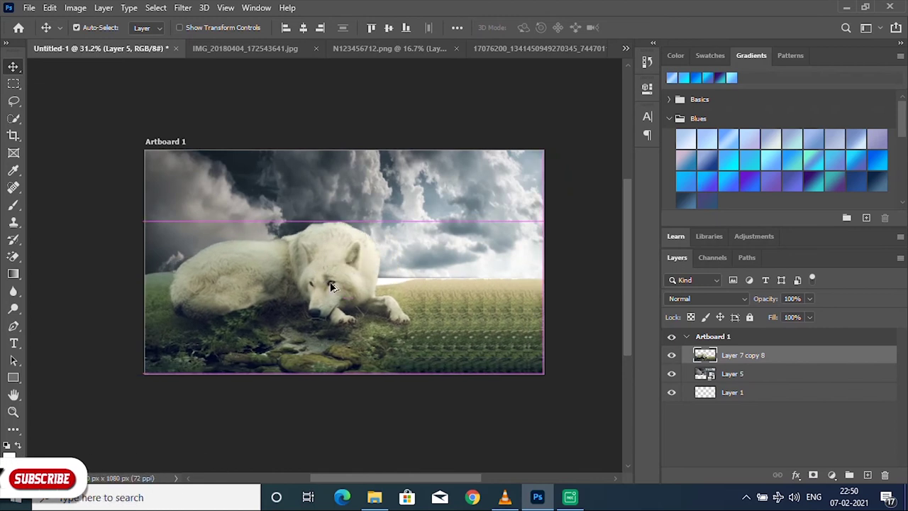
{"action": "scroll", "coordinate": [335, 282], "scroll_direction": "down", "scroll_amount": 1}
{"action": "scroll", "coordinate": [347, 274], "scroll_direction": "up", "scroll_amount": 1}
{"action": "scroll", "coordinate": [376, 302], "scroll_direction": "up", "scroll_amount": 1}
{"action": "scroll", "coordinate": [409, 300], "scroll_direction": "up", "scroll_amount": 1}
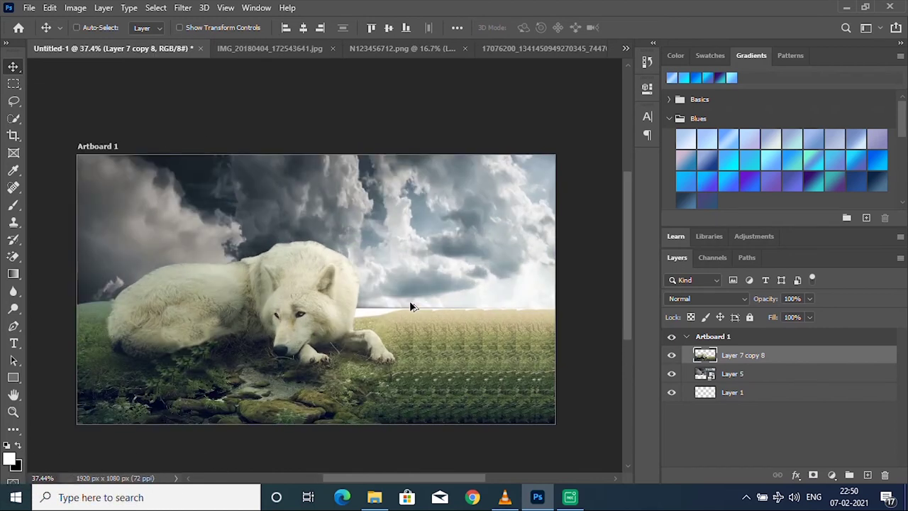
Add a new layer above the wolf and set up a soft round brush at 21% flow.
{"action": "left_click", "coordinate": [867, 474]}
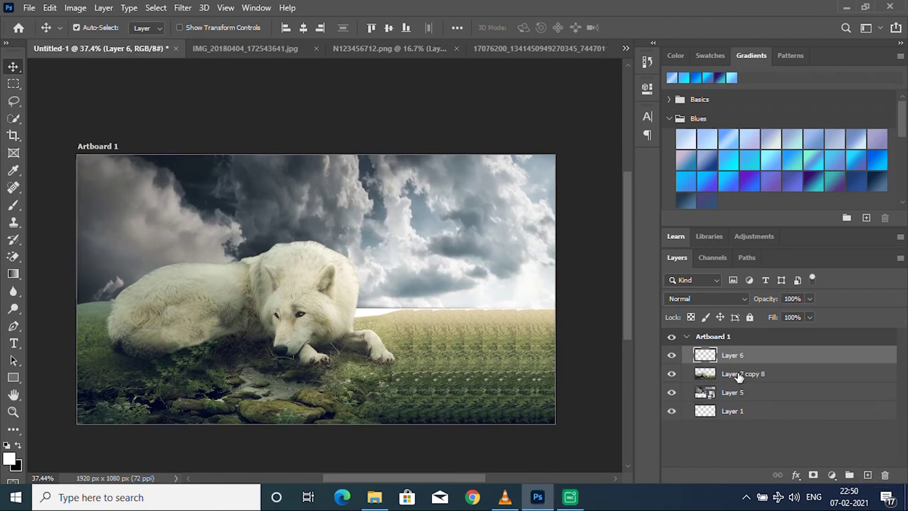
{"action": "left_click", "coordinate": [16, 207]}
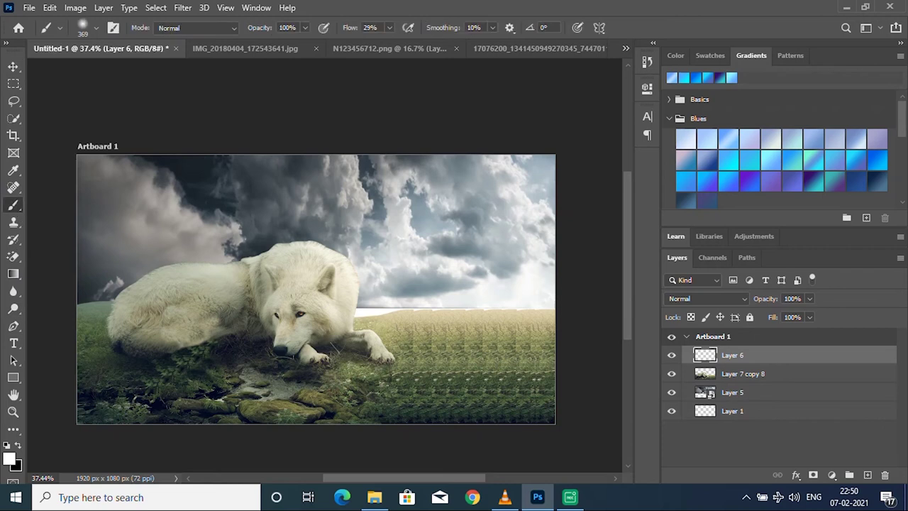
{"action": "right_click", "coordinate": [406, 267]}
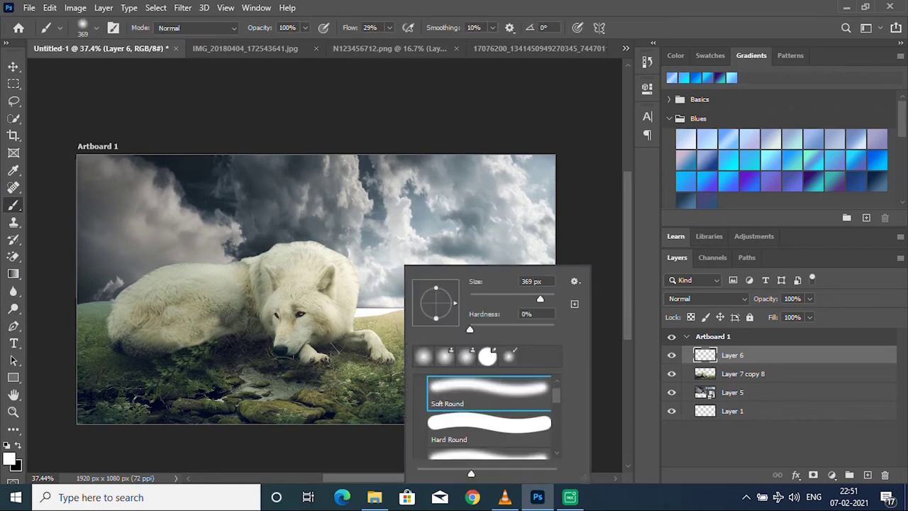
{"action": "left_click", "coordinate": [389, 27]}
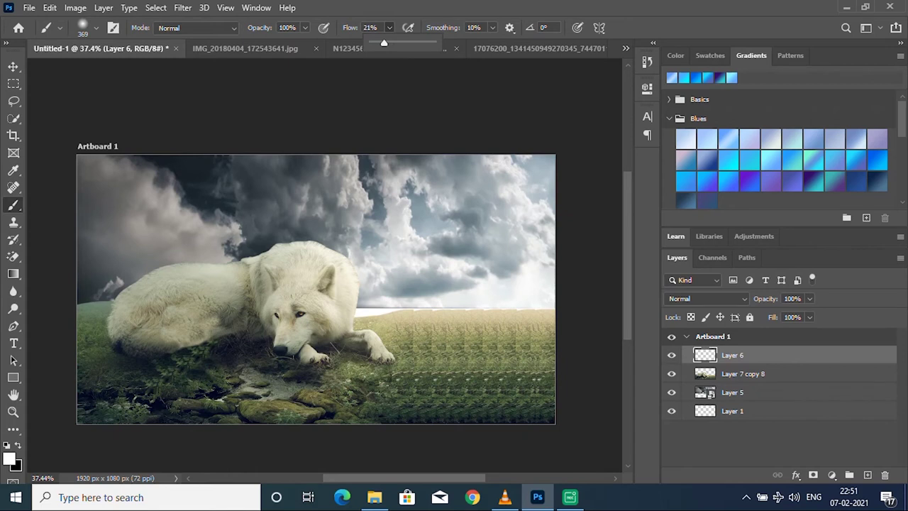
{"action": "left_click", "coordinate": [411, 312]}
Paint soft white mist along the horizon, right of the wolf and the left edge.
{"action": "left_click_drag", "start_coordinate": [397, 312], "coordinate": [550, 327]}
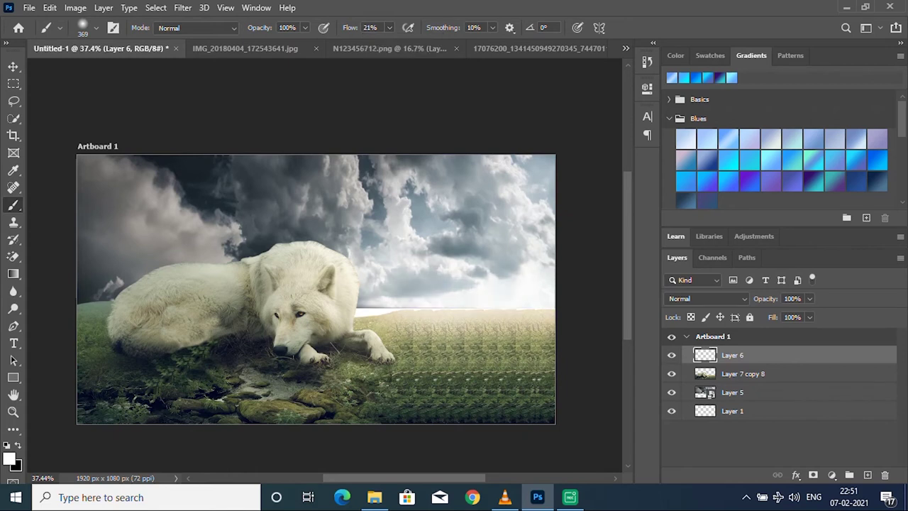
{"action": "left_click_drag", "start_coordinate": [394, 281], "coordinate": [497, 330]}
{"action": "left_click_drag", "start_coordinate": [437, 333], "coordinate": [552, 333]}
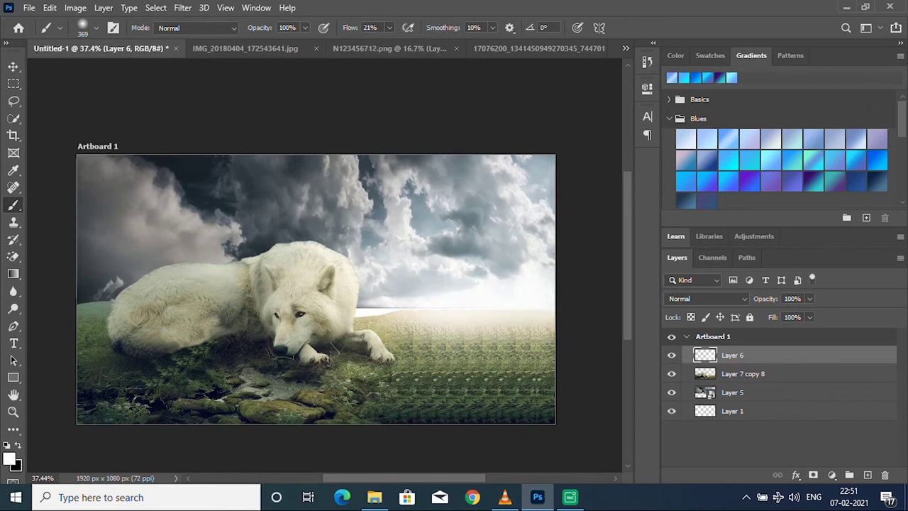
{"action": "left_click_drag", "start_coordinate": [408, 284], "coordinate": [511, 329]}
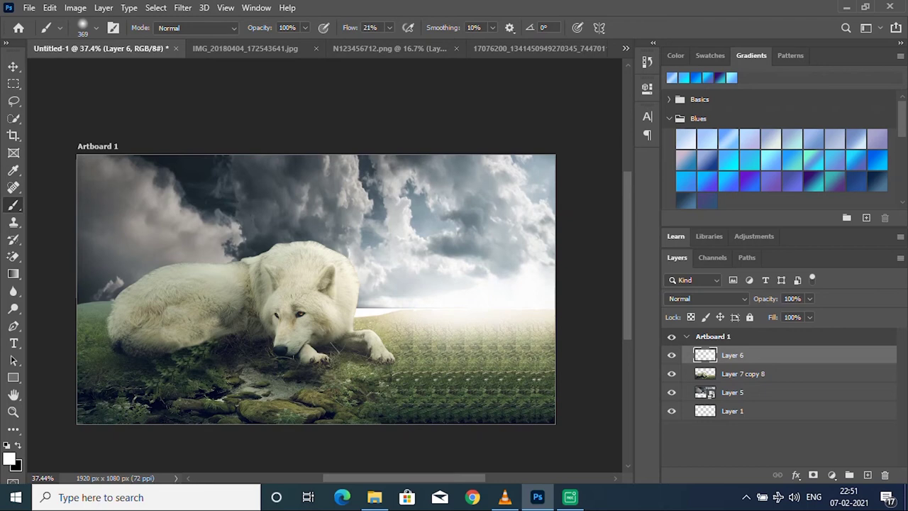
{"action": "left_click_drag", "start_coordinate": [433, 269], "coordinate": [514, 263]}
{"action": "scroll", "coordinate": [397, 298], "scroll_direction": "up", "scroll_amount": 2}
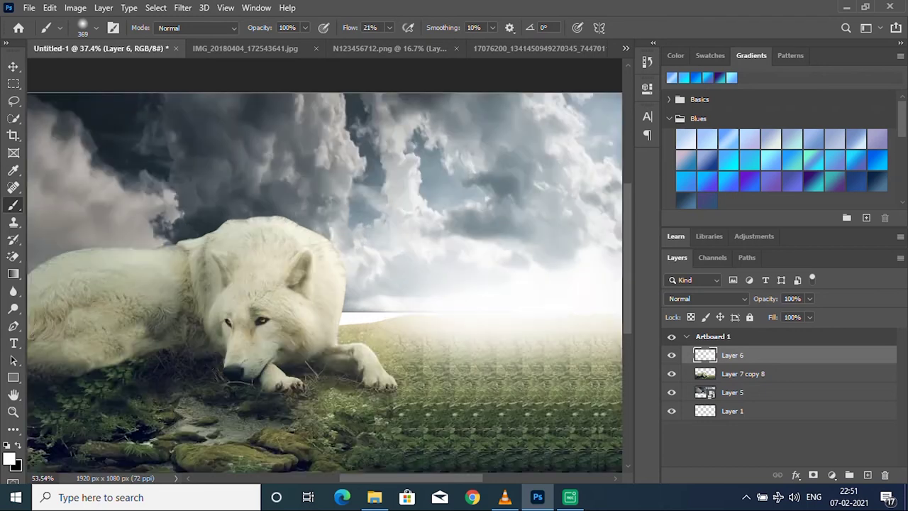
{"action": "scroll", "coordinate": [398, 298], "scroll_direction": "up", "scroll_amount": 2}
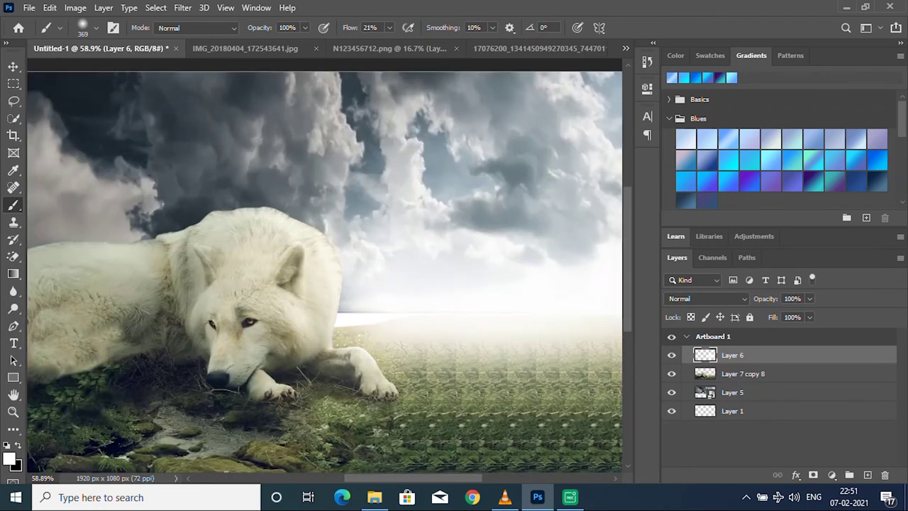
{"action": "left_click_drag", "start_coordinate": [350, 298], "coordinate": [350, 337]}
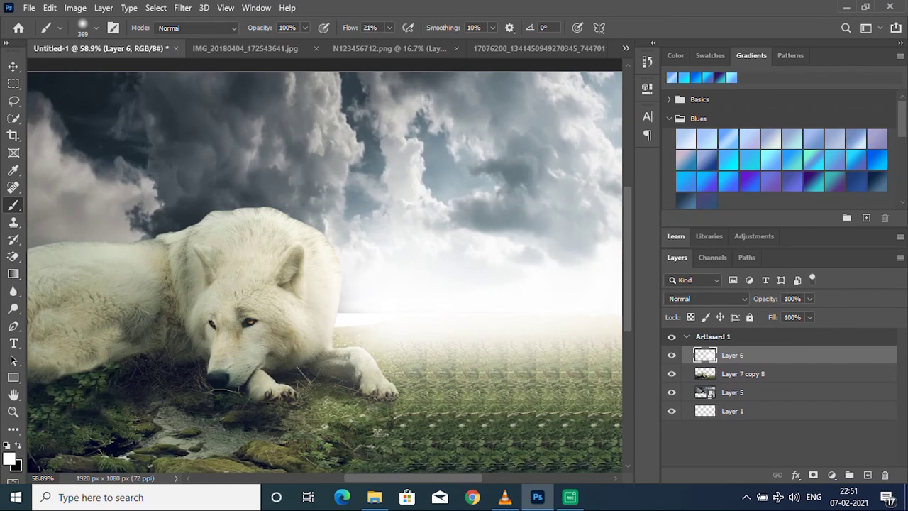
{"action": "scroll", "coordinate": [507, 294], "scroll_direction": "down", "scroll_amount": 3}
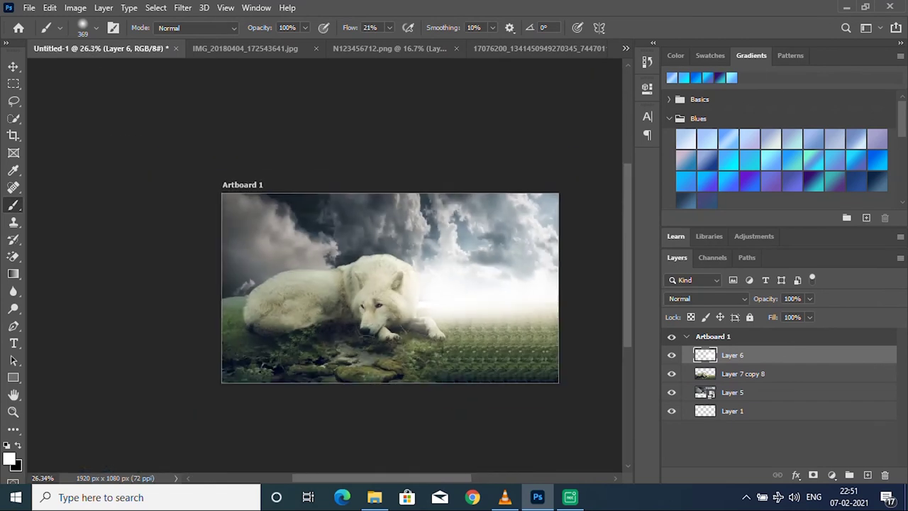
{"action": "left_click_drag", "start_coordinate": [238, 259], "coordinate": [238, 298]}
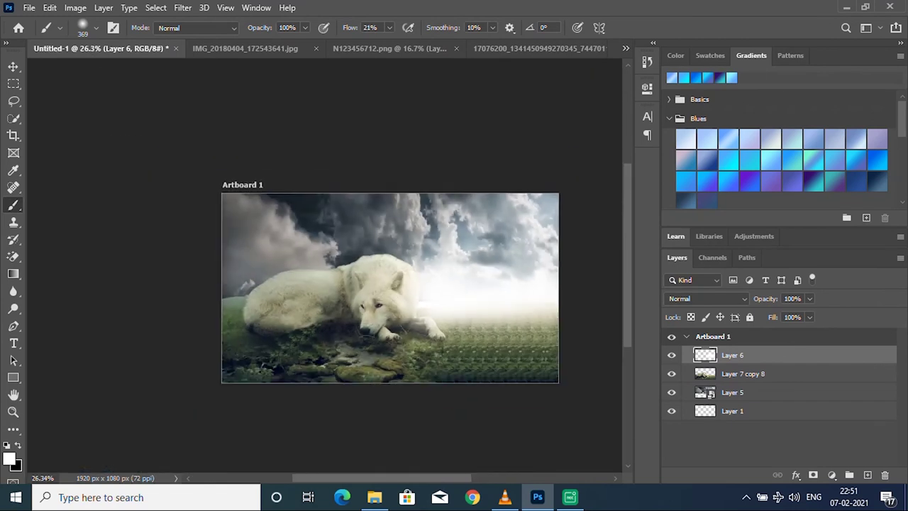
Haze the upper sky and dark clouds around the wolf's head with white mist.
{"action": "scroll", "coordinate": [510, 247], "scroll_direction": "up", "scroll_amount": 2}
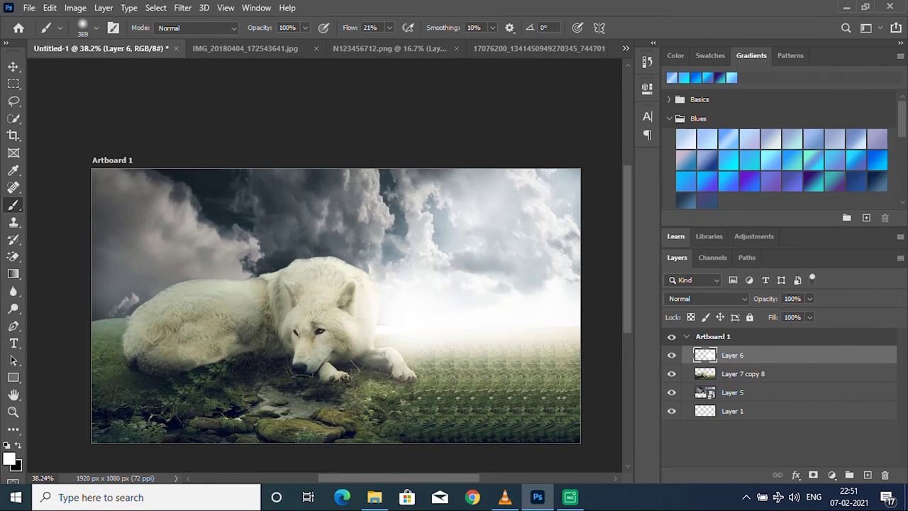
{"action": "mouse_move", "coordinate": [454, 220]}
{"action": "left_mouse_down"}
{"action": "mouse_move", "coordinate": [412, 195]}
{"action": "mouse_move", "coordinate": [391, 213]}
{"action": "mouse_move", "coordinate": [362, 213]}
{"action": "mouse_move", "coordinate": [405, 206]}
{"action": "left_mouse_up"}
{"action": "mouse_move", "coordinate": [560, 198]}
{"action": "left_mouse_down"}
{"action": "mouse_move", "coordinate": [398, 178]}
{"action": "mouse_move", "coordinate": [206, 202]}
{"action": "left_mouse_up"}
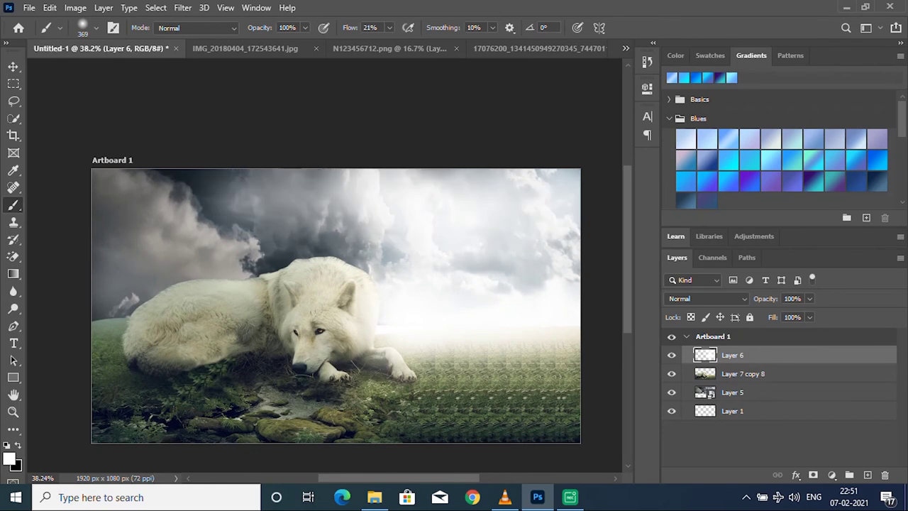
{"action": "left_click_drag", "start_coordinate": [404, 213], "coordinate": [312, 262]}
{"action": "scroll", "coordinate": [380, 270], "scroll_direction": "up", "scroll_amount": 2}
{"action": "mouse_move", "coordinate": [355, 205]}
{"action": "left_mouse_down"}
{"action": "mouse_move", "coordinate": [242, 234]}
{"action": "mouse_move", "coordinate": [348, 228]}
{"action": "left_mouse_up"}
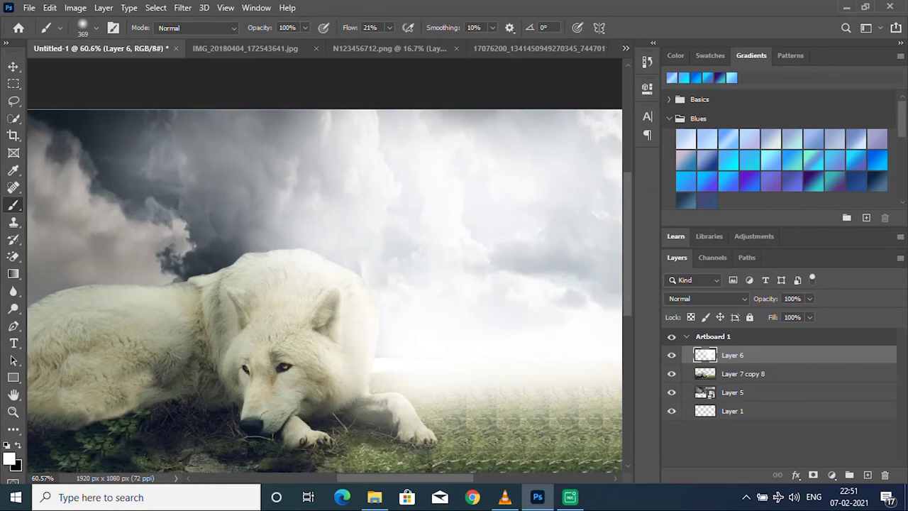
{"action": "left_click_drag", "start_coordinate": [305, 206], "coordinate": [227, 248]}
{"action": "left_click_drag", "start_coordinate": [170, 191], "coordinate": [270, 298]}
{"action": "mouse_move", "coordinate": [141, 184]}
{"action": "left_mouse_down"}
{"action": "mouse_move", "coordinate": [249, 312]}
{"action": "mouse_move", "coordinate": [164, 234]}
{"action": "left_mouse_up"}
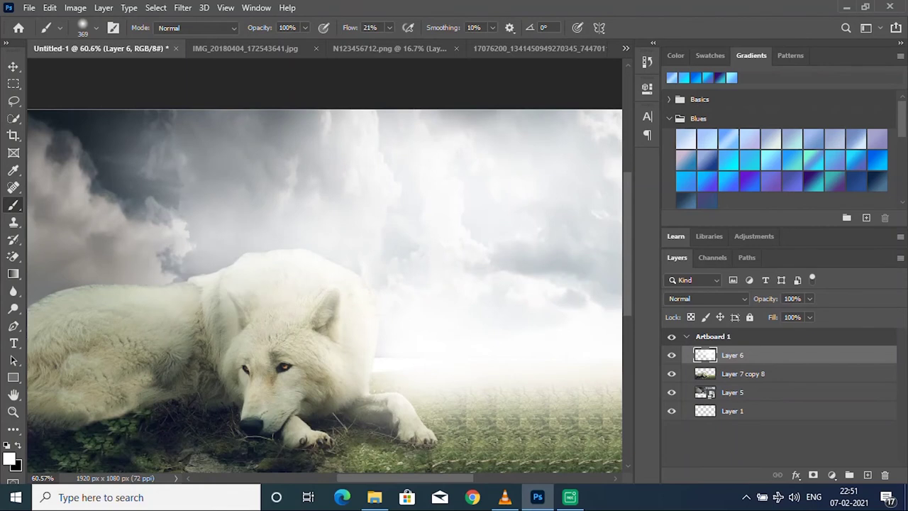
Mist the right-side sky and the bottom-right grass below the wolf's paw.
{"action": "scroll", "coordinate": [418, 313], "scroll_direction": "down", "scroll_amount": 2}
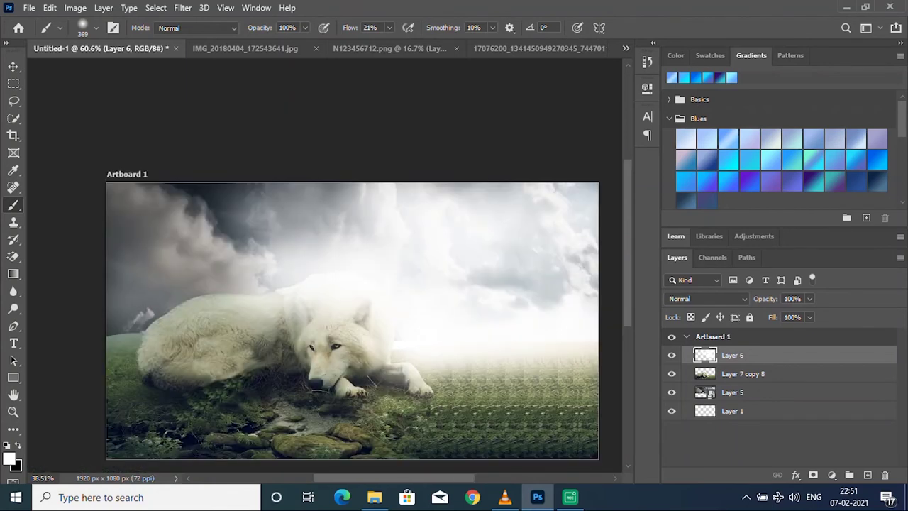
{"action": "left_click_drag", "start_coordinate": [469, 203], "coordinate": [529, 241]}
{"action": "mouse_move", "coordinate": [564, 188]}
{"action": "left_mouse_down"}
{"action": "mouse_move", "coordinate": [586, 267]}
{"action": "mouse_move", "coordinate": [571, 376]}
{"action": "mouse_move", "coordinate": [511, 440]}
{"action": "left_mouse_up"}
{"action": "left_click_drag", "start_coordinate": [539, 376], "coordinate": [482, 455]}
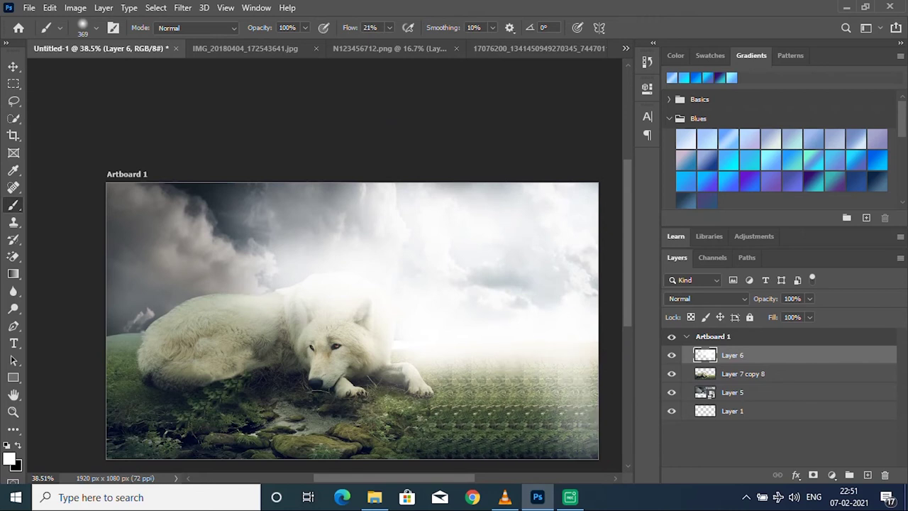
{"action": "left_click_drag", "start_coordinate": [554, 376], "coordinate": [511, 454]}
{"action": "left_click_drag", "start_coordinate": [496, 362], "coordinate": [454, 455]}
{"action": "left_click_drag", "start_coordinate": [458, 406], "coordinate": [426, 447]}
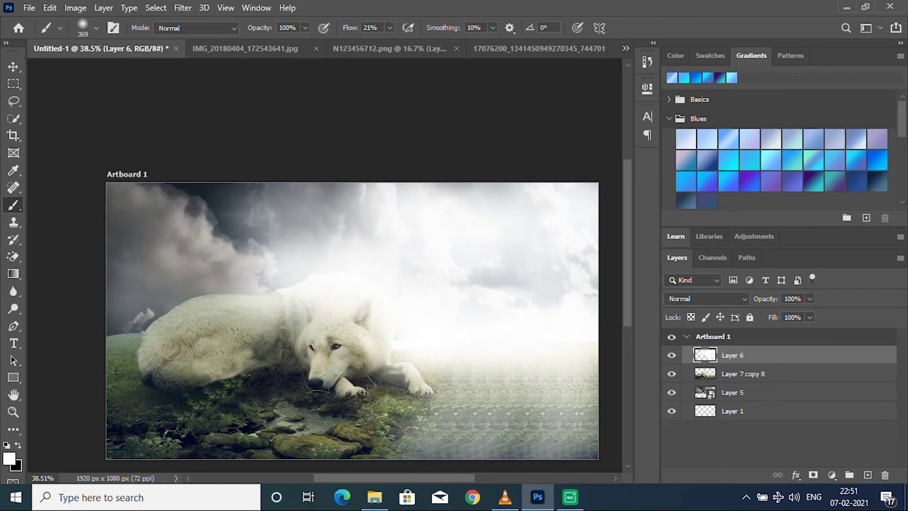
Move the grass layer from N123456712.png into the wolf scene.
{"action": "key", "text": "ctrl+Tab"}
{"action": "key", "text": "ctrl+Tab"}
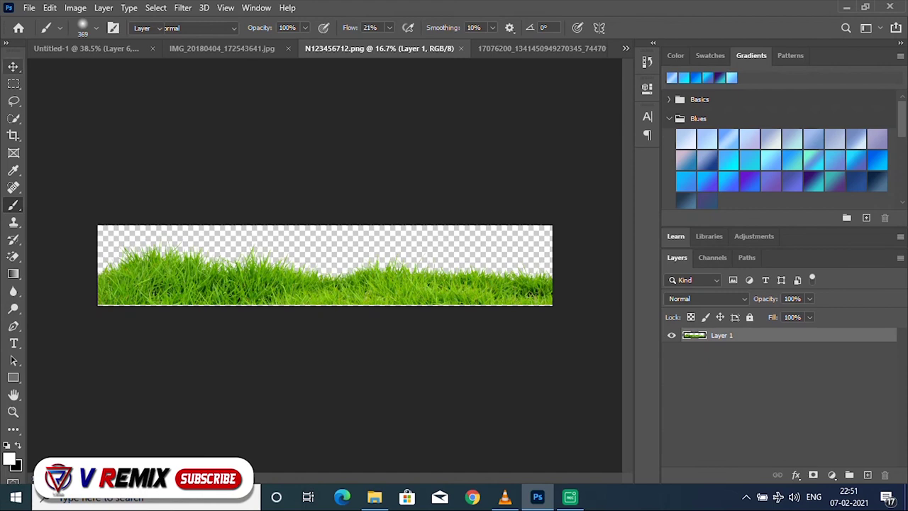
{"action": "key", "text": "v"}
{"action": "mouse_move", "coordinate": [211, 259]}
{"action": "left_mouse_down"}
{"action": "mouse_move", "coordinate": [119, 40]}
{"action": "mouse_move", "coordinate": [319, 355]}
{"action": "left_mouse_up"}
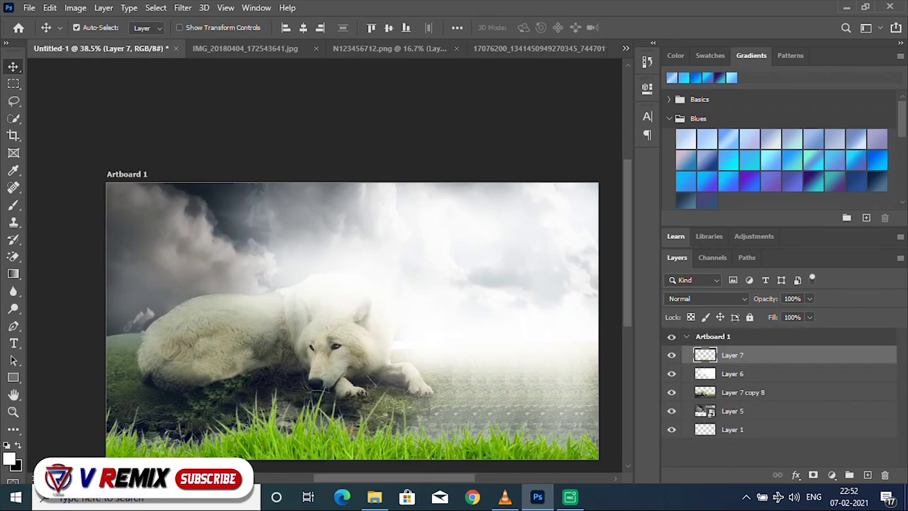
{"action": "scroll", "coordinate": [156, 418], "scroll_direction": "down", "scroll_amount": 2}
{"action": "left_click_drag", "start_coordinate": [238, 419], "coordinate": [227, 370]}
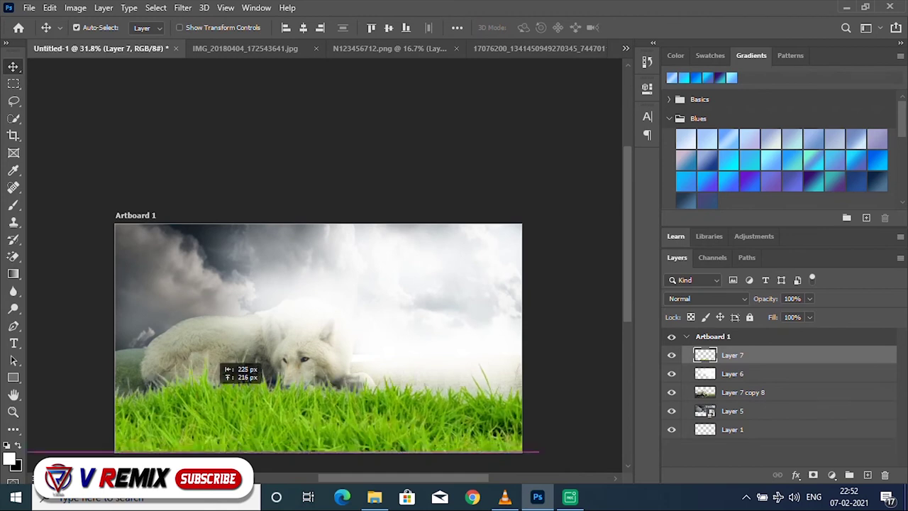
Scale the grass to about 14.76% as a thin strip at the left.
{"action": "key", "text": "ctrl+t"}
{"action": "left_click_drag", "start_coordinate": [319, 369], "coordinate": [487, 349]}
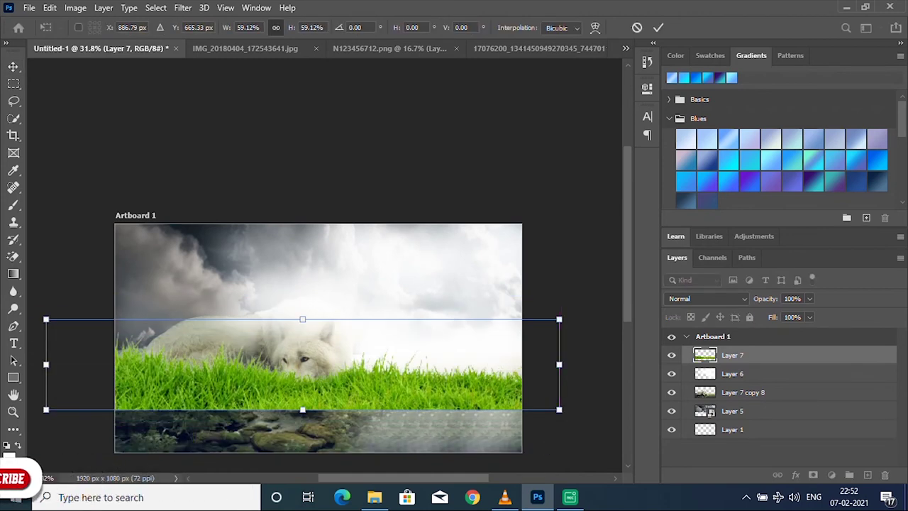
{"action": "mouse_move", "coordinate": [489, 353]}
{"action": "left_mouse_down"}
{"action": "mouse_move", "coordinate": [174, 389]}
{"action": "mouse_move", "coordinate": [214, 354]}
{"action": "left_mouse_up"}
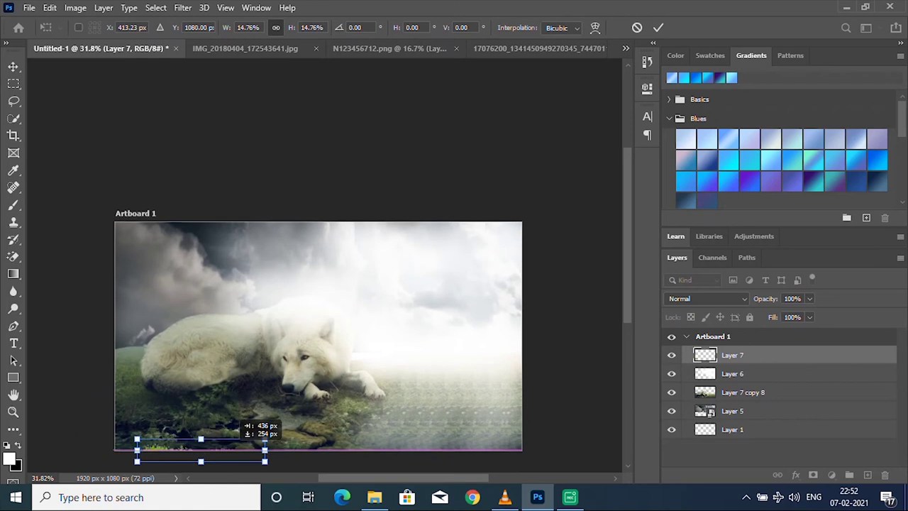
{"action": "left_click_drag", "start_coordinate": [144, 349], "coordinate": [409, 323]}
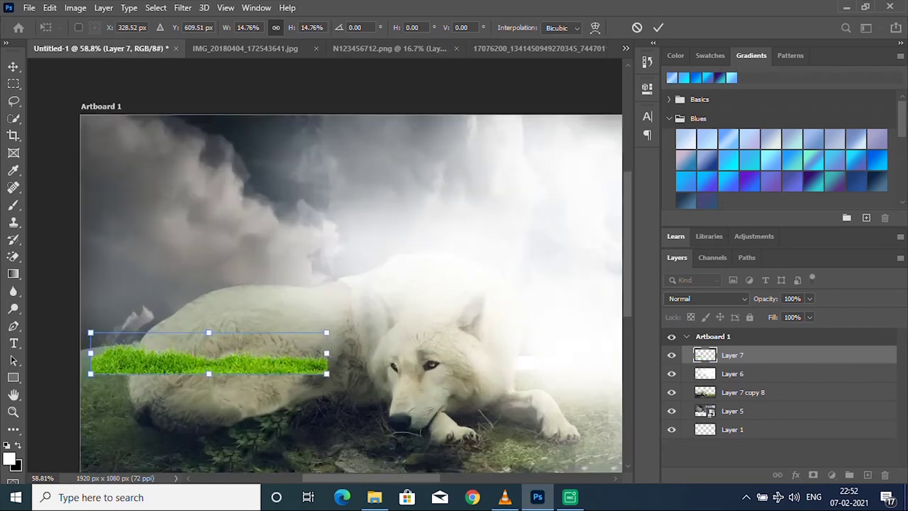
{"action": "left_click_drag", "start_coordinate": [153, 340], "coordinate": [120, 330]}
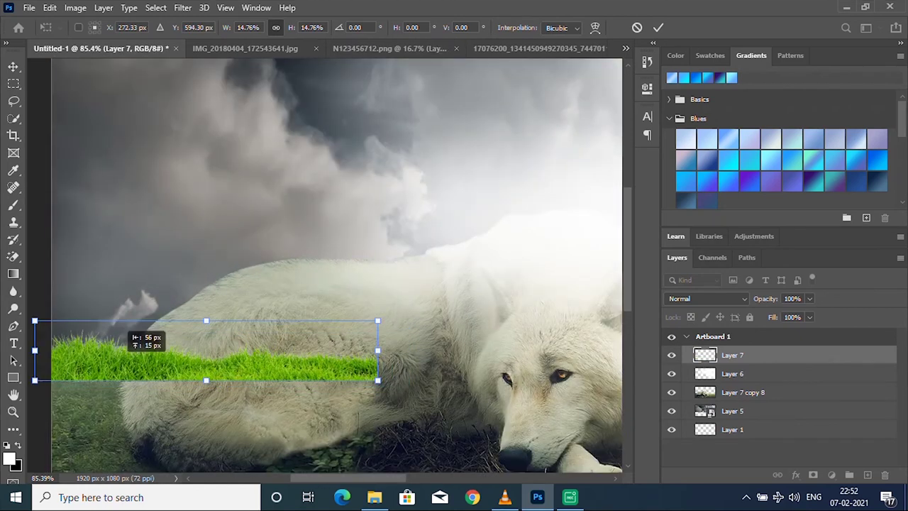
{"action": "scroll", "coordinate": [191, 324], "scroll_direction": "down", "scroll_amount": 3}
{"action": "left_click_drag", "start_coordinate": [187, 294], "coordinate": [186, 230]}
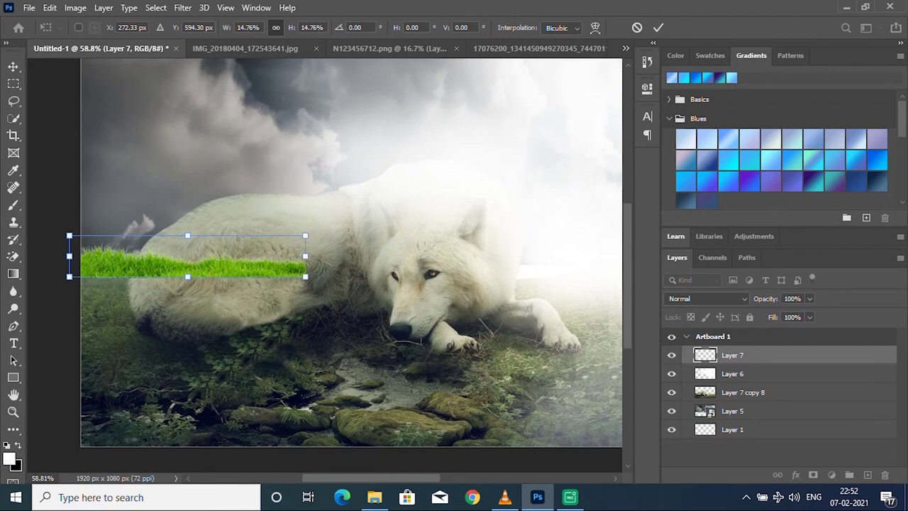
Commit the grass resize, duplicate the strip and flip the copy horizontally.
{"action": "key", "text": "Return"}
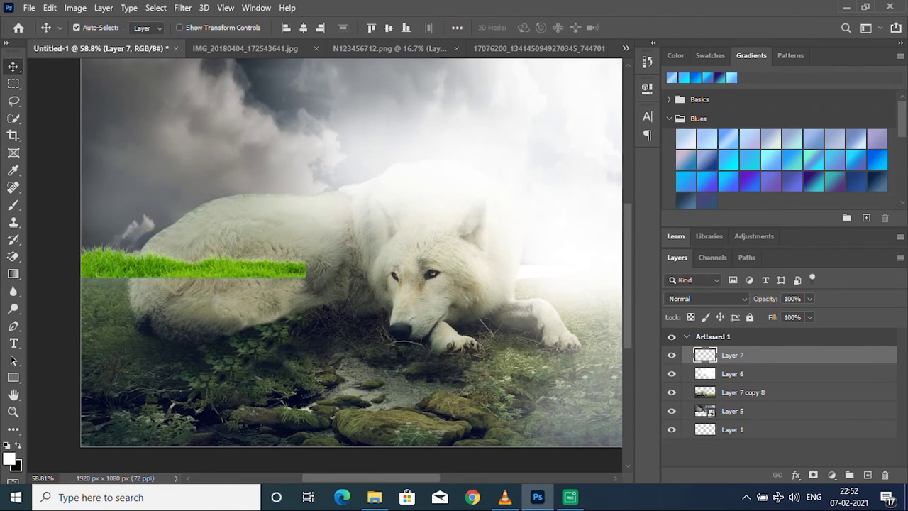
{"action": "left_click_drag", "start_coordinate": [144, 240], "coordinate": [145, 249]}
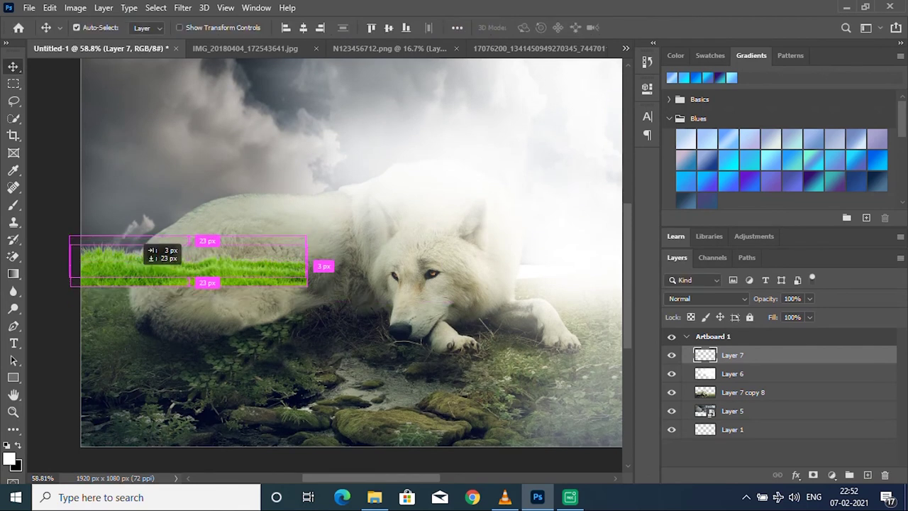
{"action": "key", "text": "ctrl+j"}
{"action": "right_click", "coordinate": [134, 274]}
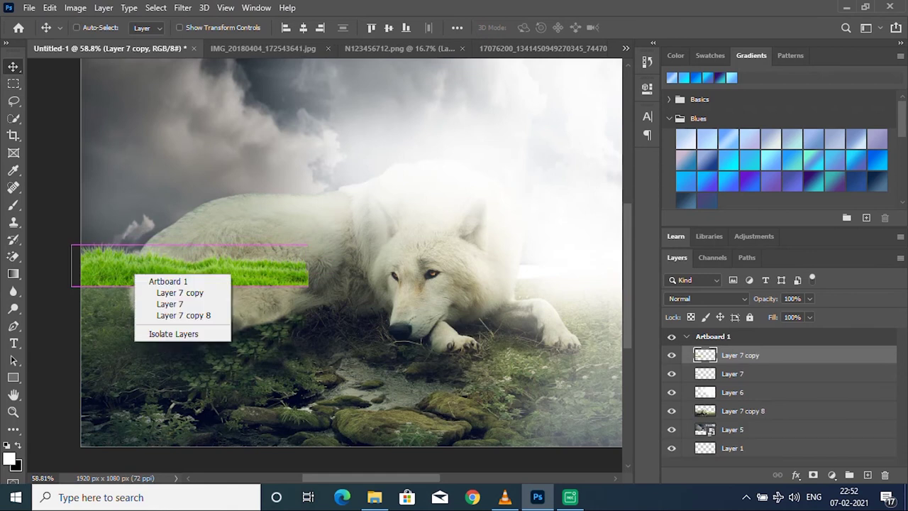
{"action": "left_click", "coordinate": [180, 292]}
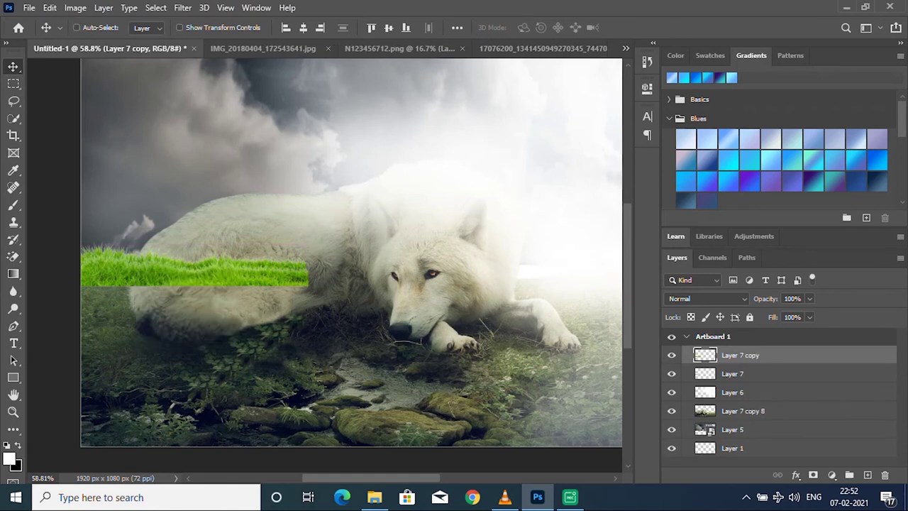
{"action": "left_click", "coordinate": [50, 7]}
{"action": "left_click", "coordinate": [189, 242]}
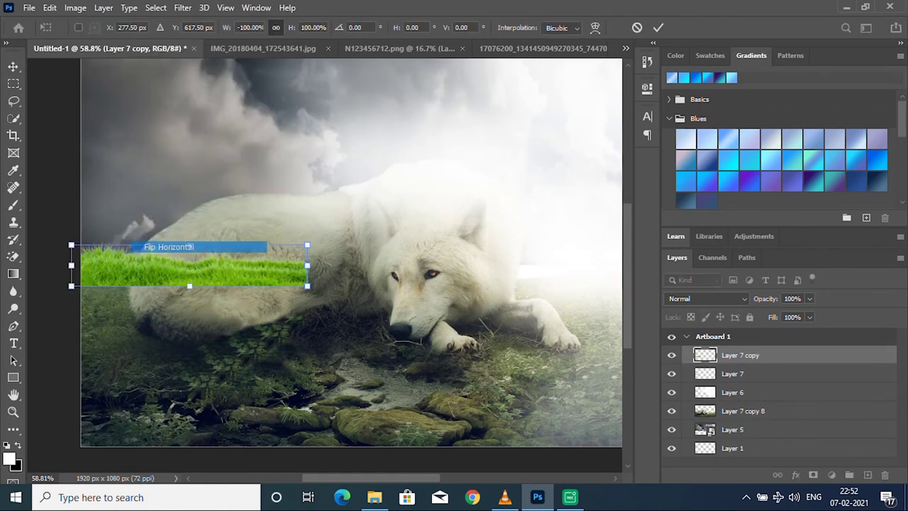
{"action": "key", "text": "Return"}
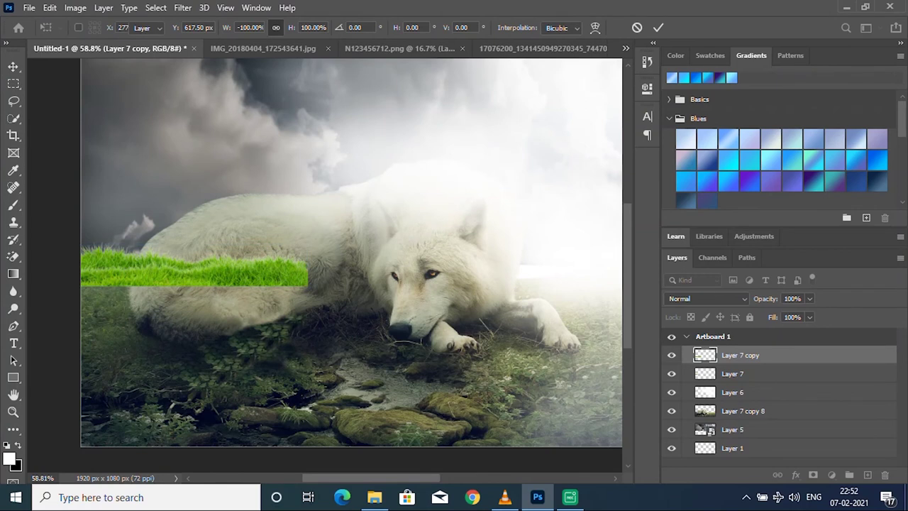
Nudge the flipped copy down, delete the original Layer 7, and stack grass copies downward.
{"action": "key", "text": "Down"}
{"action": "key", "text": "Down"}
{"action": "key", "text": "Down"}
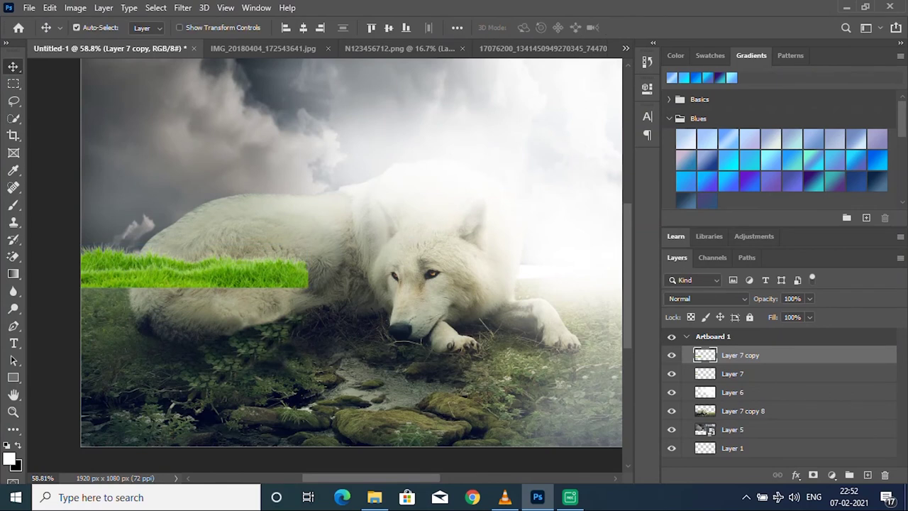
{"action": "key", "text": "Down"}
{"action": "key", "text": "Down"}
{"action": "key", "text": "Down"}
{"action": "key", "text": "Down"}
{"action": "key", "text": "Down"}
{"action": "key", "text": "Down"}
{"action": "key", "text": "Down"}
{"action": "key", "text": "Down"}
{"action": "key", "text": "Down"}
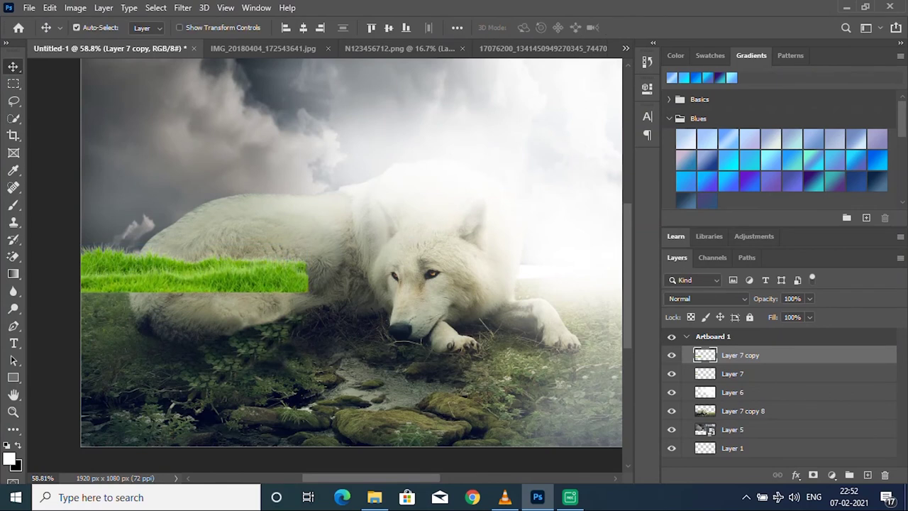
{"action": "key", "text": "Down"}
{"action": "key", "text": "Down"}
{"action": "key", "text": "Down"}
{"action": "key", "text": "Down"}
{"action": "key", "text": "Down"}
{"action": "key", "text": "Down"}
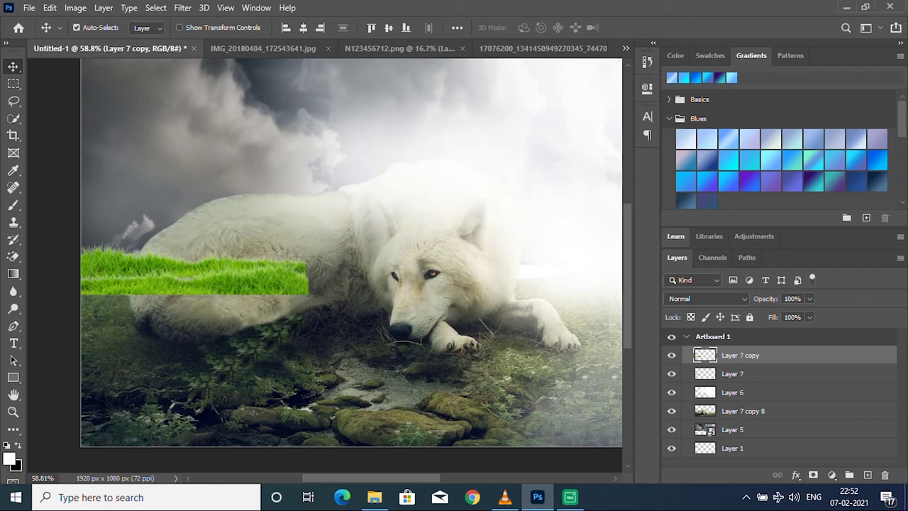
{"action": "key", "text": "Down"}
{"action": "key", "text": "Down"}
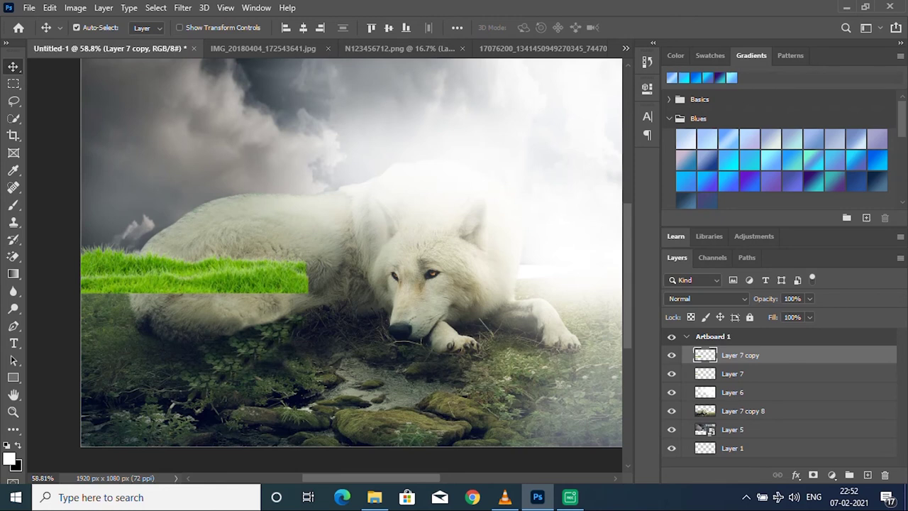
{"action": "key", "text": "Delete"}
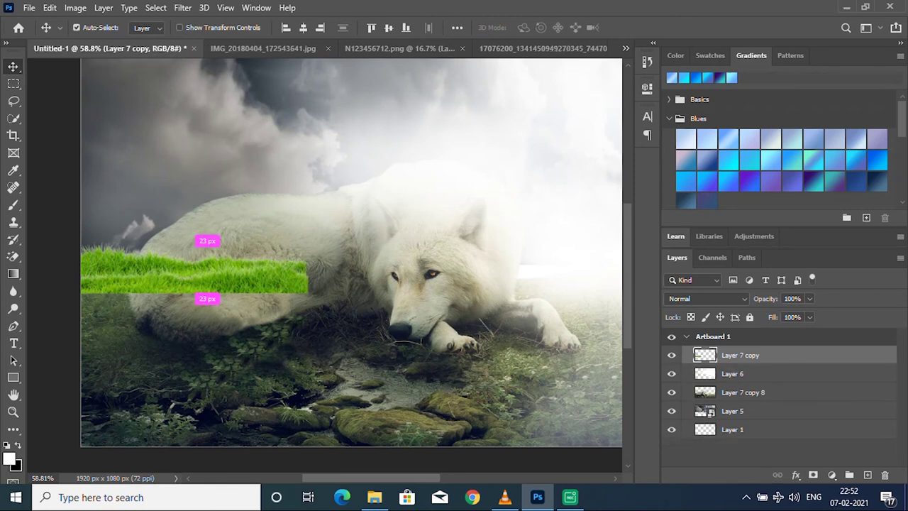
{"action": "left_click_drag", "start_coordinate": [210, 251], "coordinate": [213, 275]}
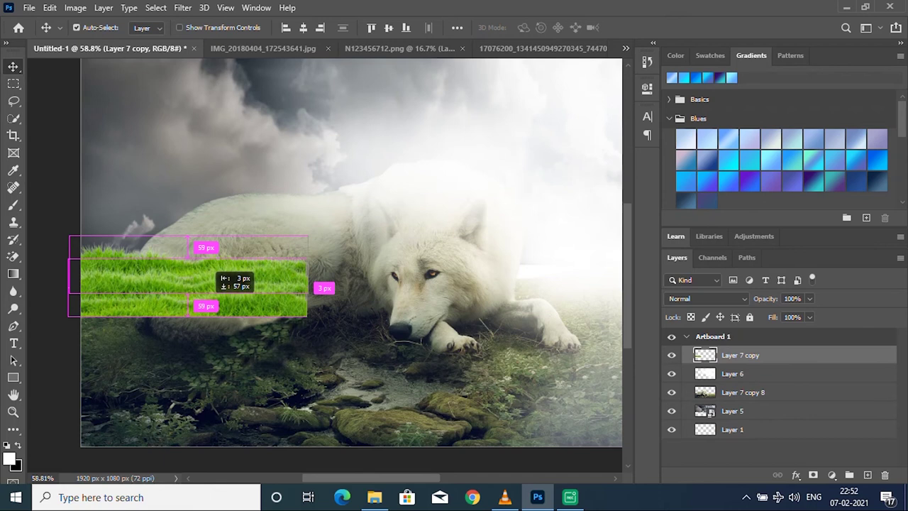
{"action": "left_click_drag", "start_coordinate": [213, 275], "coordinate": [249, 419]}
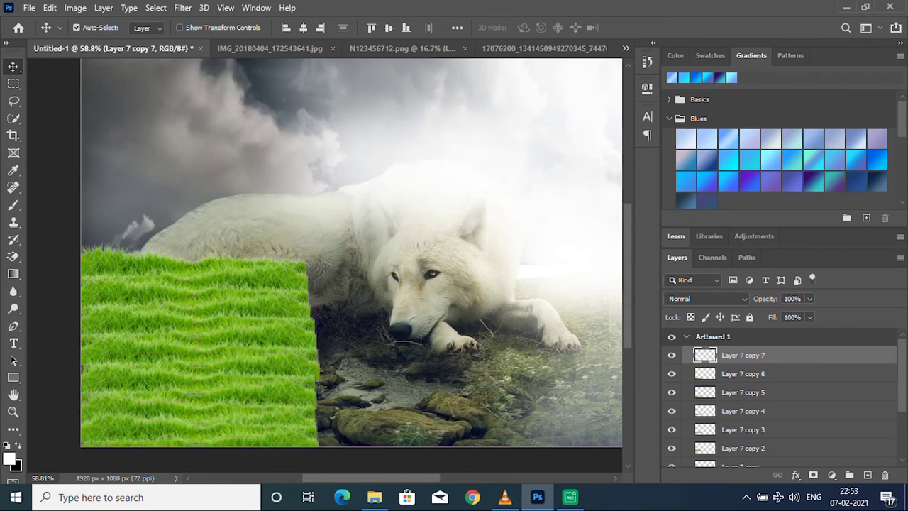
Merge the stacked grass copies and duplicate the block twice toward the right.
{"action": "scroll", "coordinate": [781, 398], "scroll_direction": "down", "scroll_amount": 1}
{"action": "key", "text": "ctrl+alt+a"}
{"action": "key", "text": "ctrl+e"}
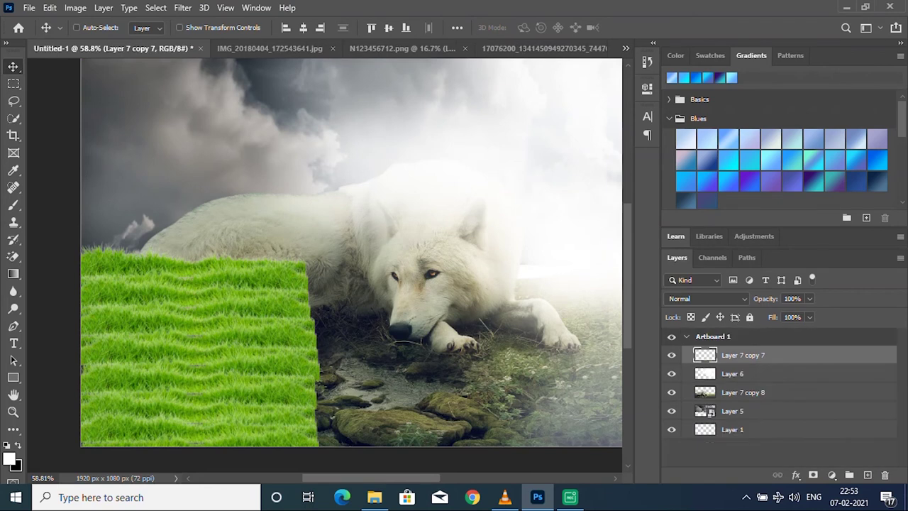
{"action": "scroll", "coordinate": [276, 337], "scroll_direction": "down", "scroll_amount": 1}
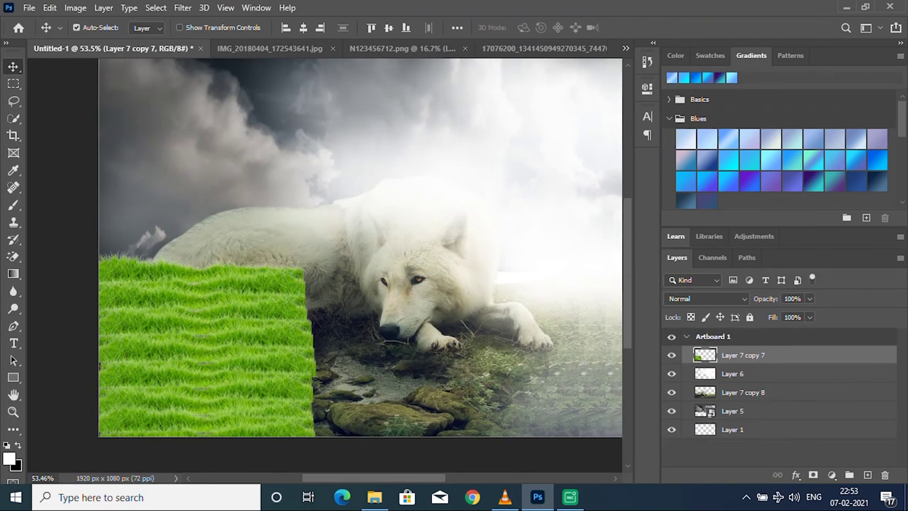
{"action": "left_click_drag", "start_coordinate": [212, 321], "coordinate": [438, 322]}
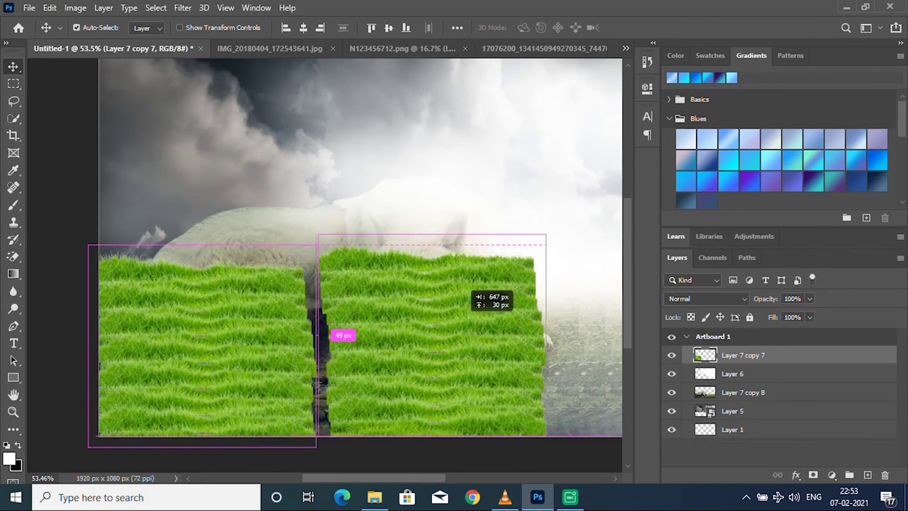
{"action": "left_click_drag", "start_coordinate": [438, 323], "coordinate": [409, 323]}
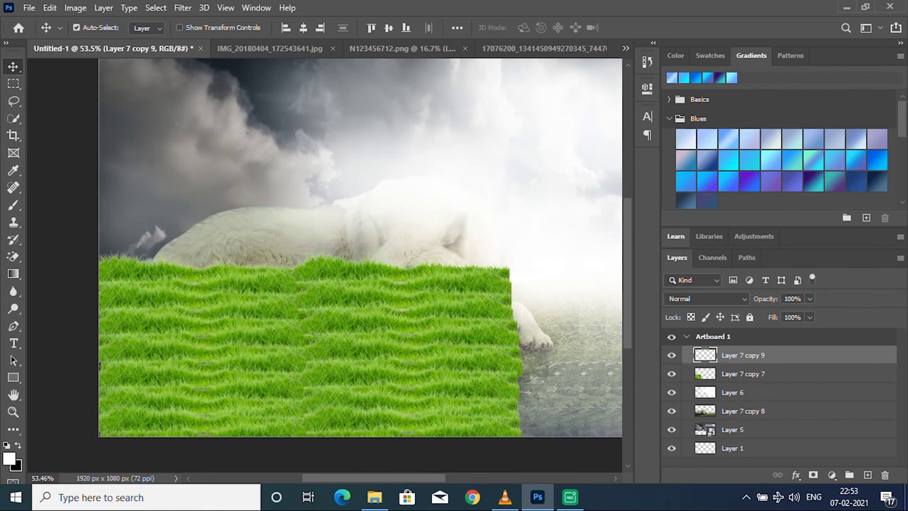
{"action": "scroll", "coordinate": [318, 331], "scroll_direction": "down", "scroll_amount": 5}
{"action": "scroll", "coordinate": [397, 283], "scroll_direction": "down", "scroll_amount": 2}
{"action": "scroll", "coordinate": [398, 284], "scroll_direction": "up", "scroll_amount": 3}
{"action": "mouse_move", "coordinate": [300, 296]}
{"action": "left_mouse_down"}
{"action": "mouse_move", "coordinate": [432, 297]}
{"action": "mouse_move", "coordinate": [434, 286]}
{"action": "mouse_move", "coordinate": [426, 291]}
{"action": "left_mouse_up"}
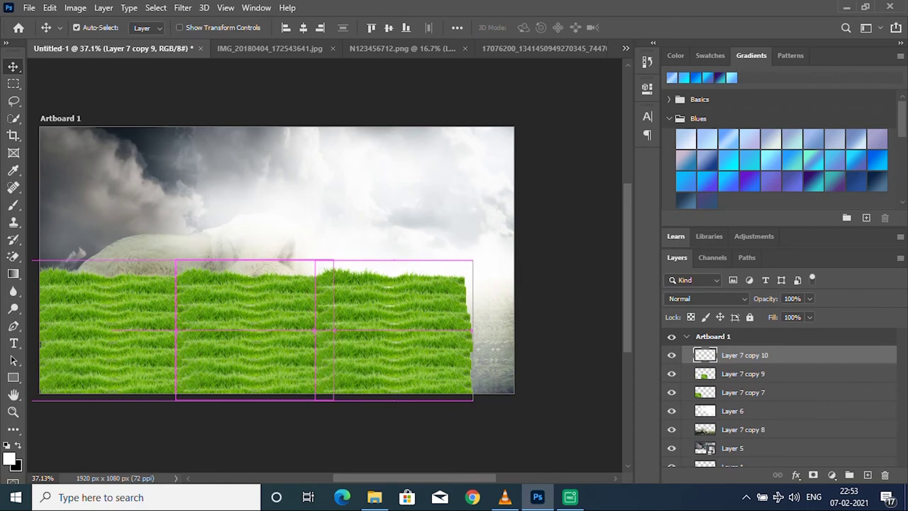
{"action": "right_click", "coordinate": [423, 317]}
{"action": "key", "text": "Escape"}
Flip the middle grass copy horizontally, shift the last piece to the right edge, and duplicate it.
{"action": "key", "text": "alt+["}
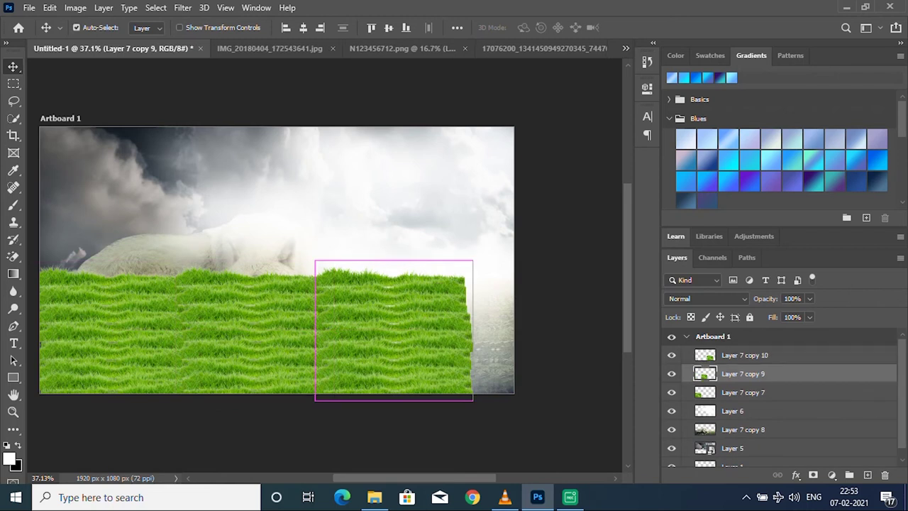
{"action": "key", "text": "ctrl+t"}
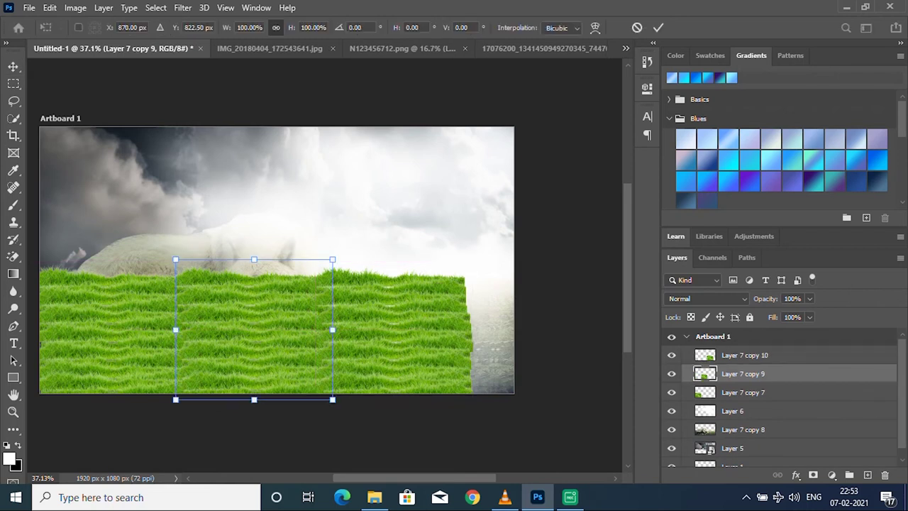
{"action": "right_click", "coordinate": [269, 319]}
{"action": "left_click", "coordinate": [308, 302]}
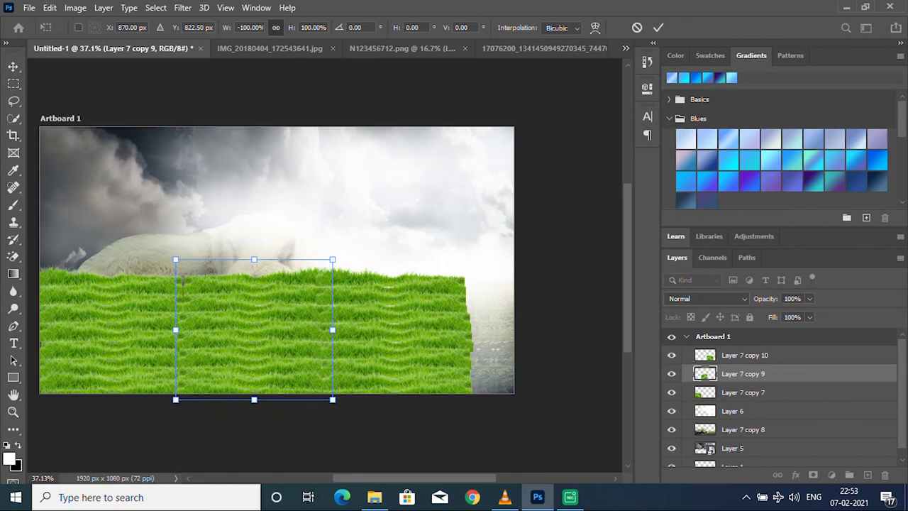
{"action": "key", "text": "alt+bracketright"}
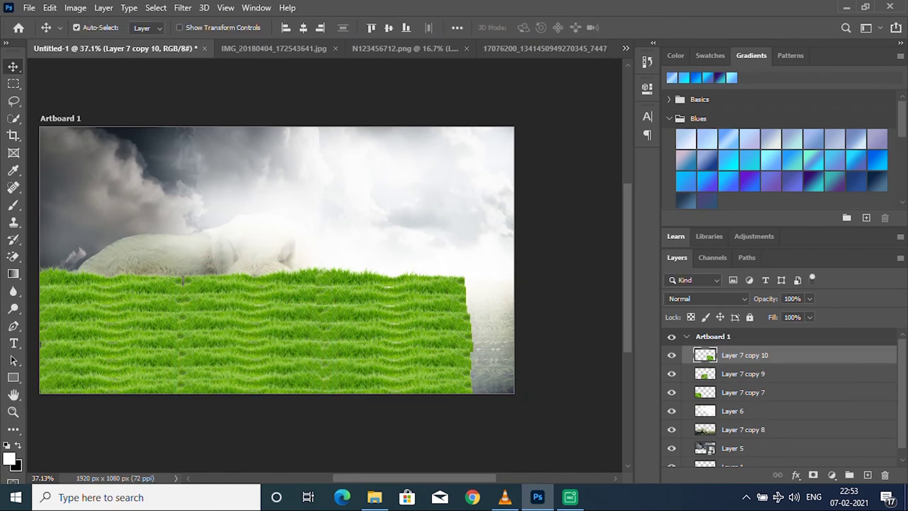
{"action": "left_click_drag", "start_coordinate": [399, 283], "coordinate": [477, 284]}
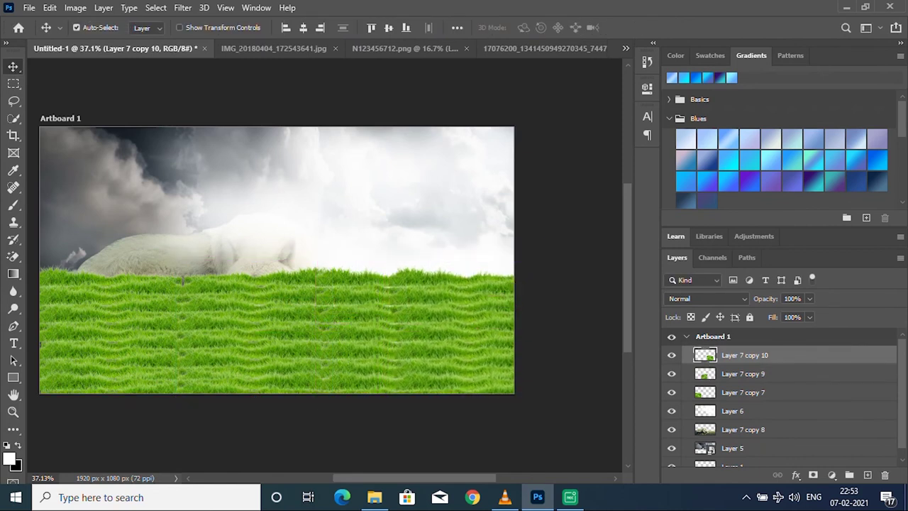
{"action": "key", "text": "ctrl+j"}
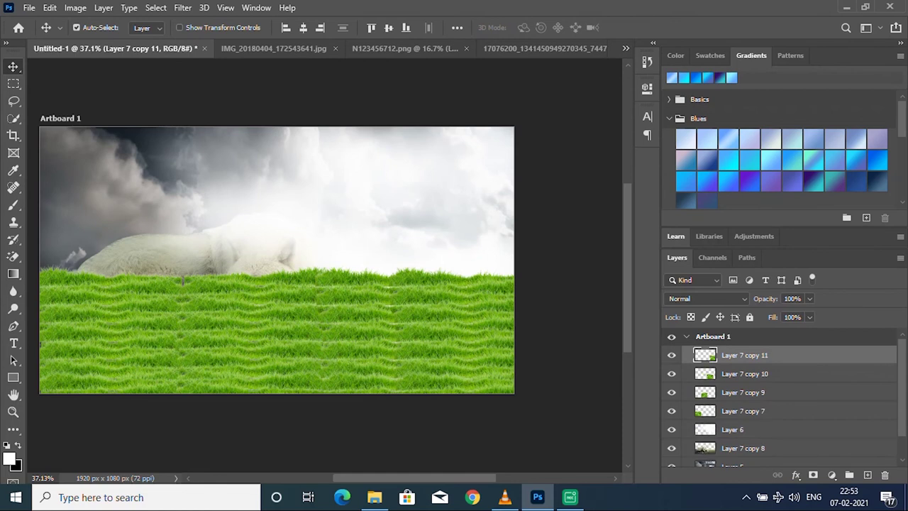
Merge grass copies 7–11 into one layer and paste the girl cut-out into Untitled-1.
{"action": "left_click", "coordinate": [743, 411], "text": "shift"}
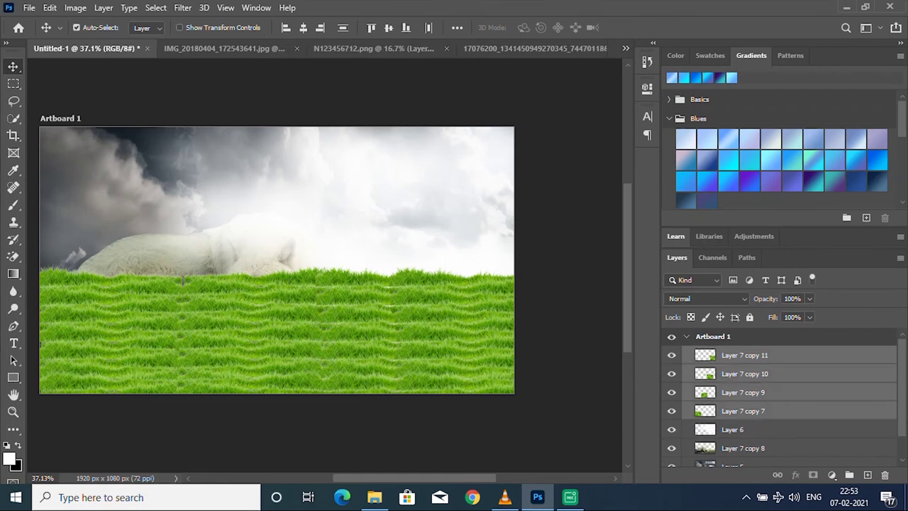
{"action": "key", "text": "ctrl+e"}
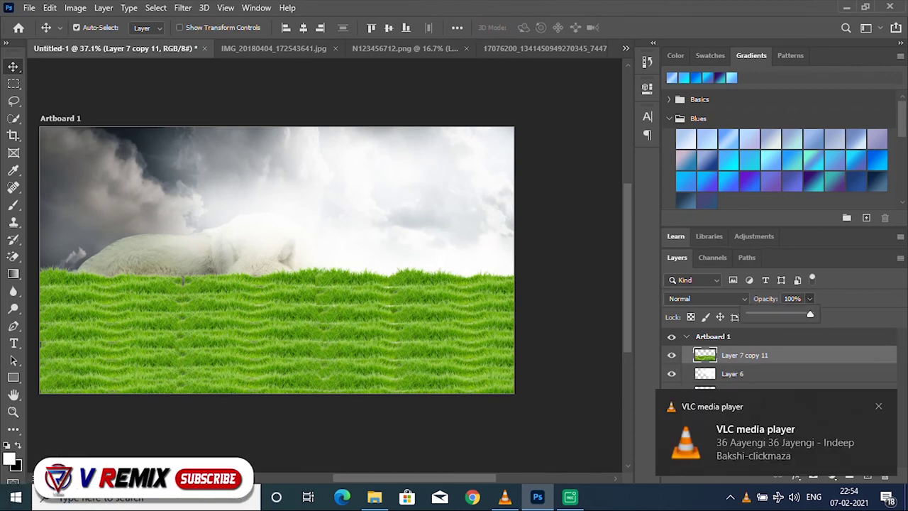
{"action": "key", "text": "ctrl+Tab"}
{"action": "key", "text": "ctrl+Tab"}
{"action": "key", "text": "ctrl+Tab"}
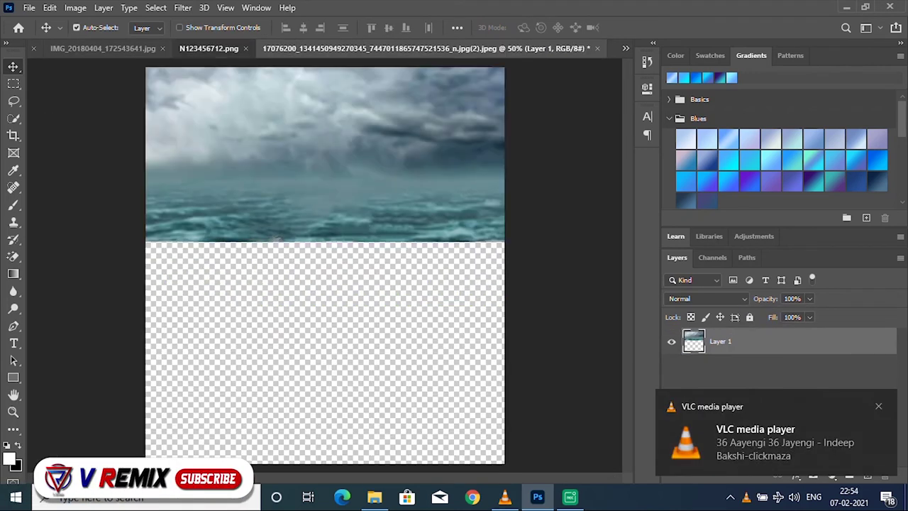
{"action": "key", "text": "ctrl+shift+Tab"}
{"action": "key", "text": "ctrl+shift+Tab"}
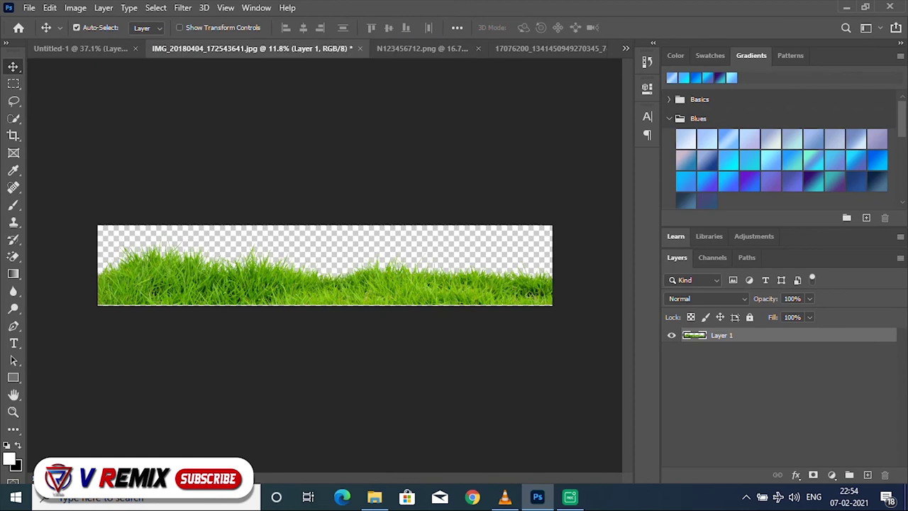
{"action": "left_click", "coordinate": [672, 368]}
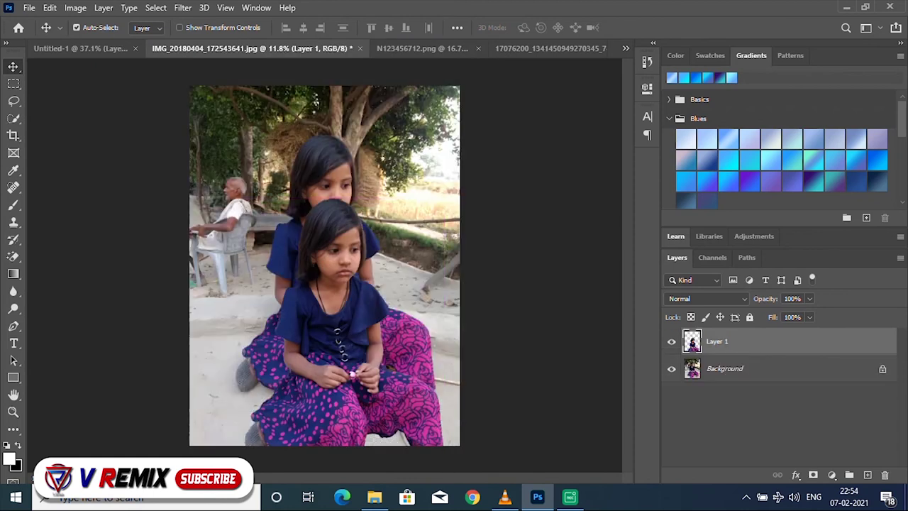
{"action": "left_click_drag", "start_coordinate": [355, 220], "coordinate": [345, 185]}
{"action": "key", "text": "ctrl+shift+Tab"}
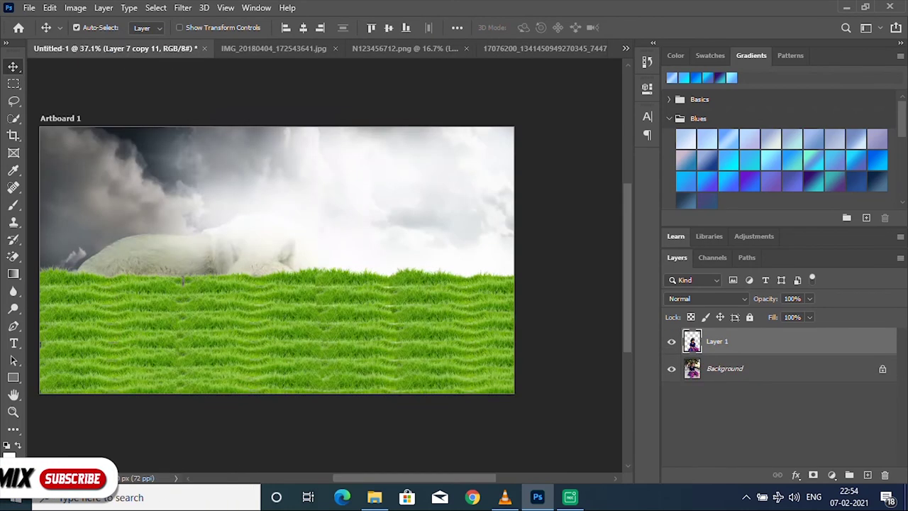
{"action": "key", "text": "ctrl+v"}
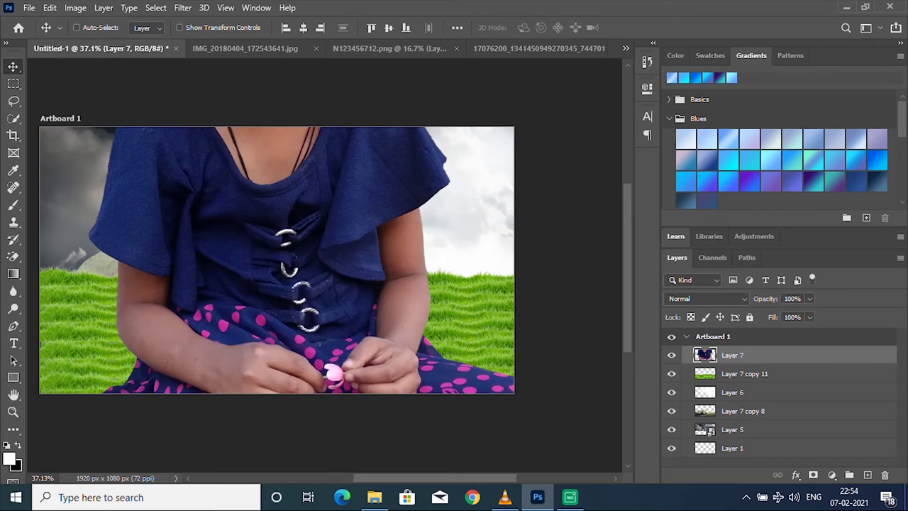
Show the rulers and commit a new empty text layer on the canvas.
{"action": "key", "text": "t"}
{"action": "scroll", "coordinate": [183, 206], "scroll_direction": "down", "scroll_amount": 2}
{"action": "scroll", "coordinate": [393, 209], "scroll_direction": "down", "scroll_amount": 2}
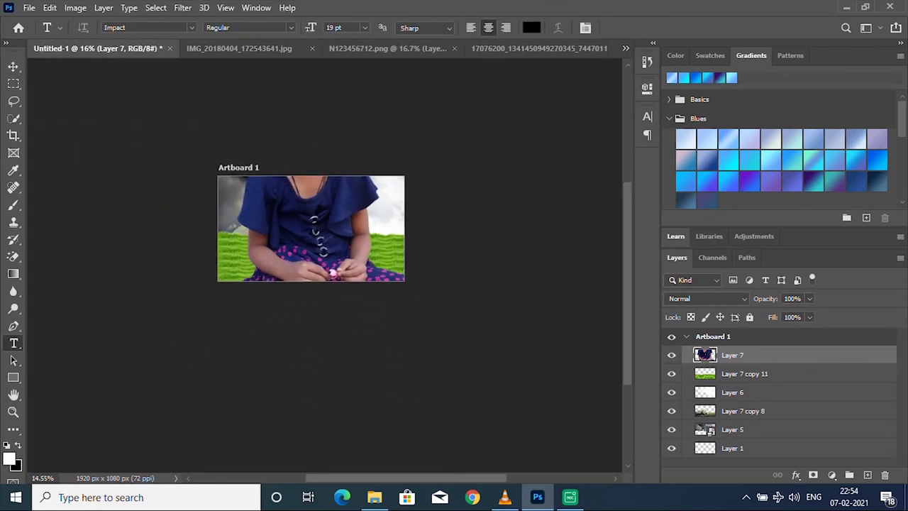
{"action": "key", "text": "ctrl+r"}
{"action": "left_click", "coordinate": [429, 157]}
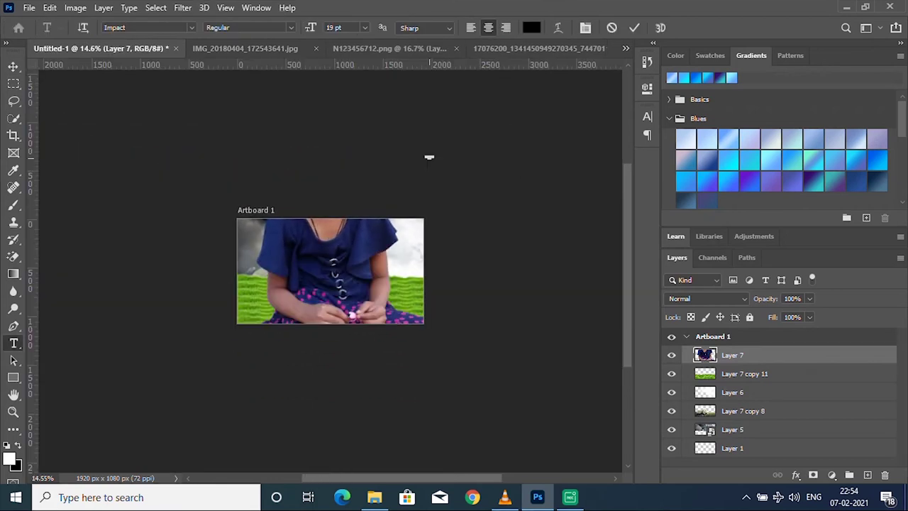
{"action": "key", "text": "ctrl+t"}
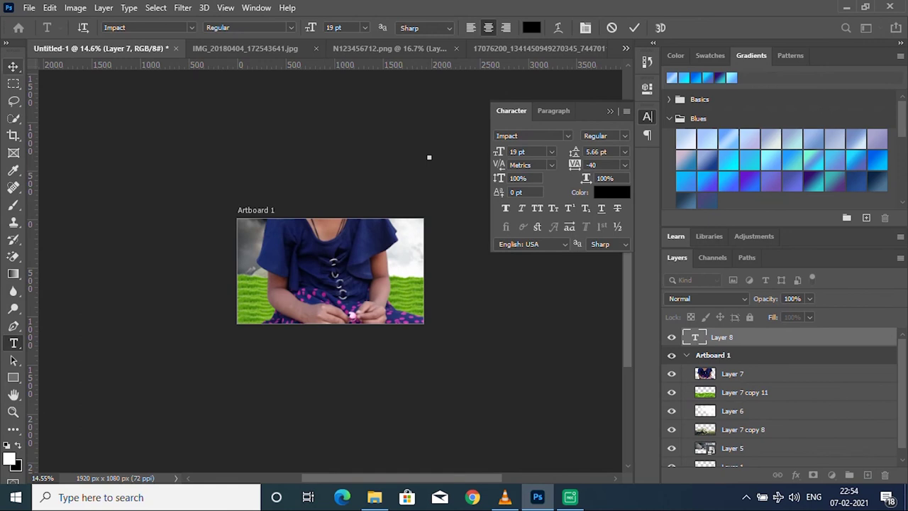
{"action": "key", "text": "ctrl+Return"}
Scale the Layer 7 girl down to about 20% so she sits on the grass.
{"action": "key", "text": "v"}
{"action": "left_click", "coordinate": [303, 316], "text": "ctrl"}
{"action": "key", "text": "ctrl+t"}
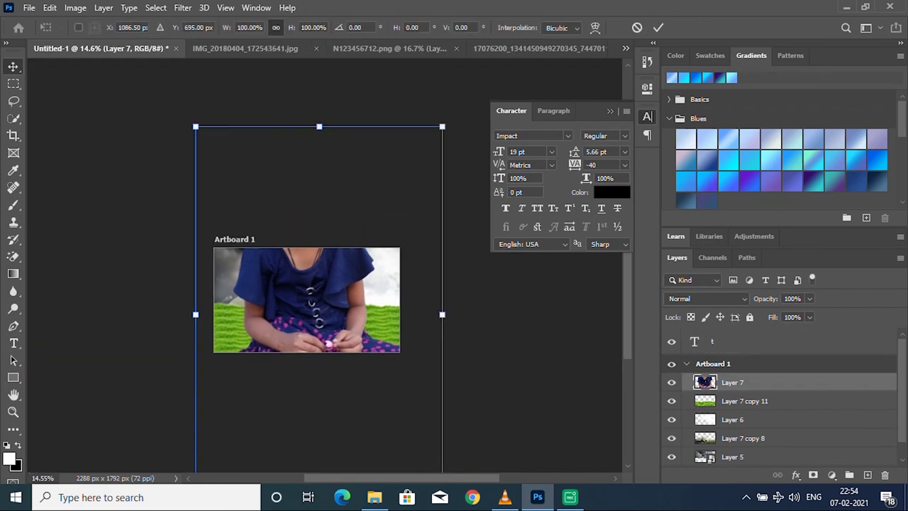
{"action": "mouse_move", "coordinate": [442, 122]}
{"action": "left_mouse_down"}
{"action": "mouse_move", "coordinate": [248, 426]}
{"action": "mouse_move", "coordinate": [291, 274]}
{"action": "mouse_move", "coordinate": [277, 313]}
{"action": "left_mouse_up"}
Commit the girl's resize, move her up-right onto the grass, and send her layer below the grass.
{"action": "key", "text": "Return"}
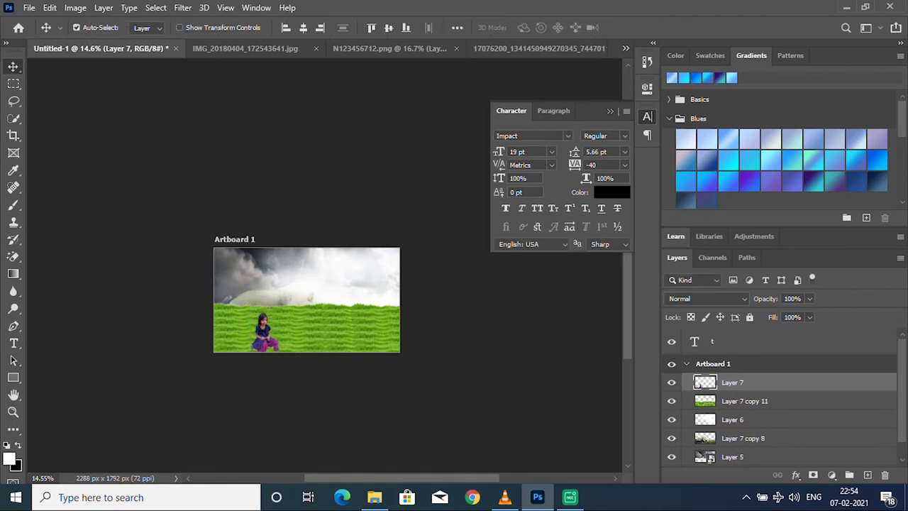
{"action": "scroll", "coordinate": [265, 326], "scroll_direction": "up", "scroll_amount": 3}
{"action": "scroll", "coordinate": [265, 327], "scroll_direction": "up", "scroll_amount": 3}
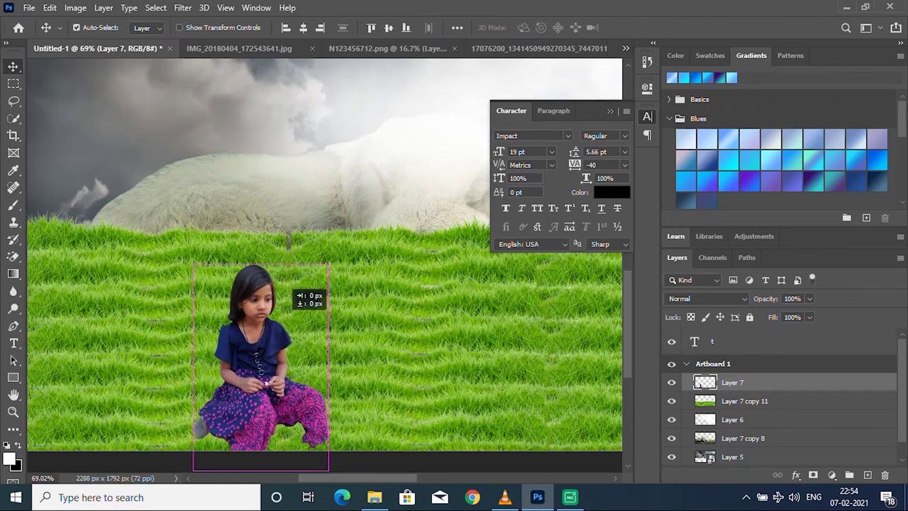
{"action": "left_click_drag", "start_coordinate": [283, 291], "coordinate": [319, 234]}
{"action": "scroll", "coordinate": [319, 234], "scroll_direction": "up", "scroll_amount": 2}
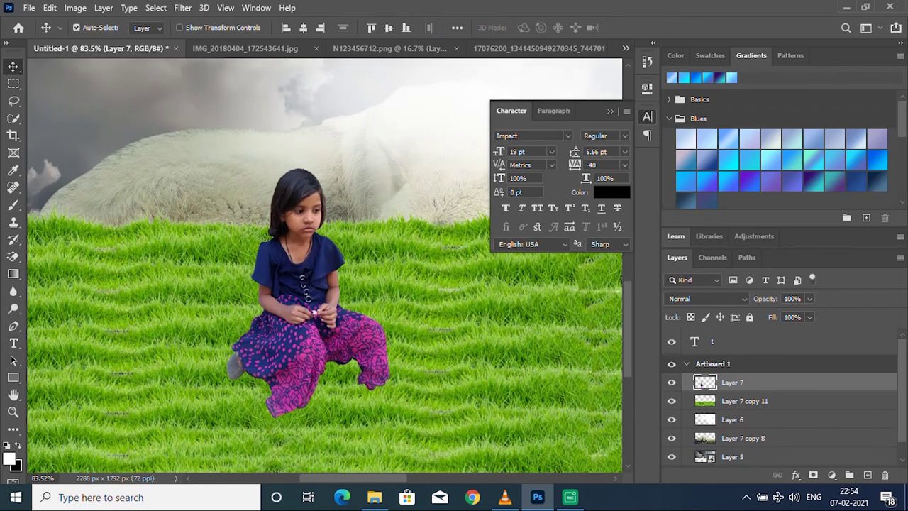
{"action": "key", "text": "ctrl+bracketleft"}
{"action": "key", "text": "ctrl+bracketleft"}
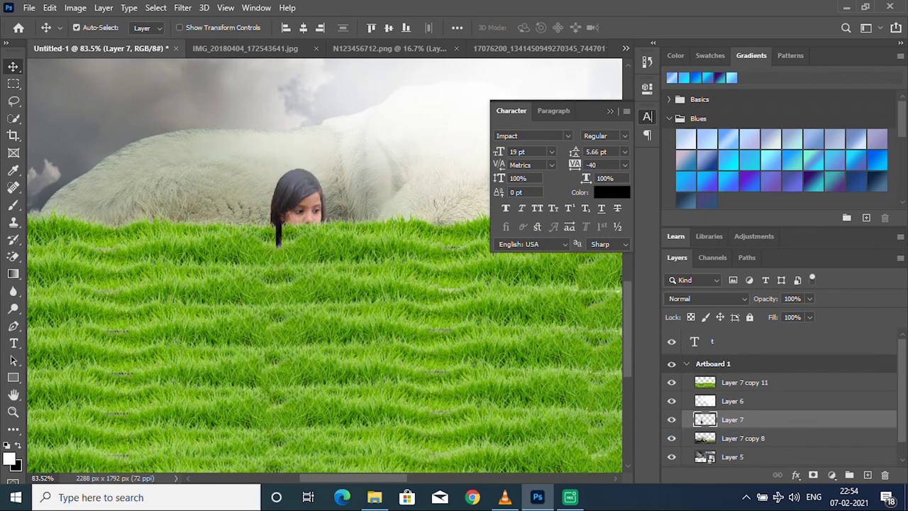
{"action": "scroll", "coordinate": [285, 231], "scroll_direction": "up", "scroll_amount": 2}
{"action": "scroll", "coordinate": [285, 231], "scroll_direction": "up", "scroll_amount": 3}
{"action": "scroll", "coordinate": [285, 231], "scroll_direction": "up", "scroll_amount": 2}
{"action": "scroll", "coordinate": [277, 231], "scroll_direction": "down", "scroll_amount": 2}
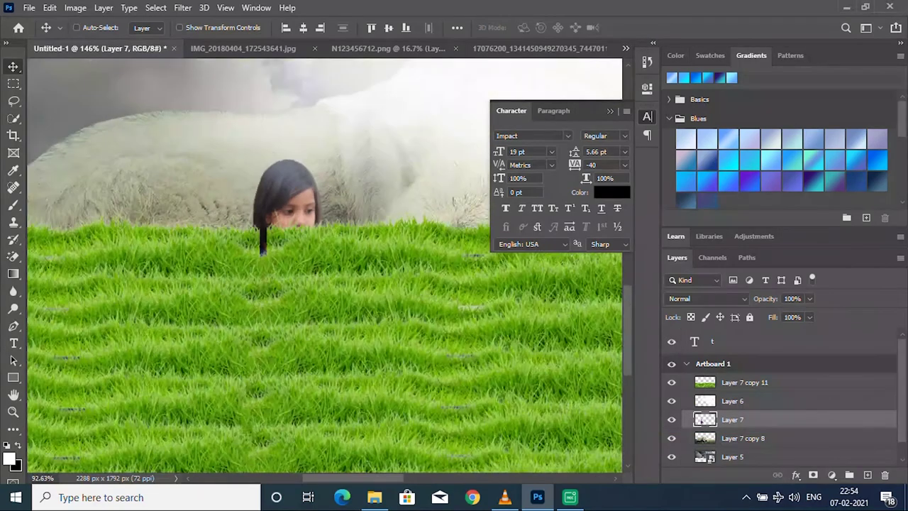
{"action": "scroll", "coordinate": [276, 231], "scroll_direction": "down", "scroll_amount": 2}
{"action": "scroll", "coordinate": [277, 231], "scroll_direction": "down", "scroll_amount": 2}
{"action": "scroll", "coordinate": [277, 231], "scroll_direction": "down", "scroll_amount": 1}
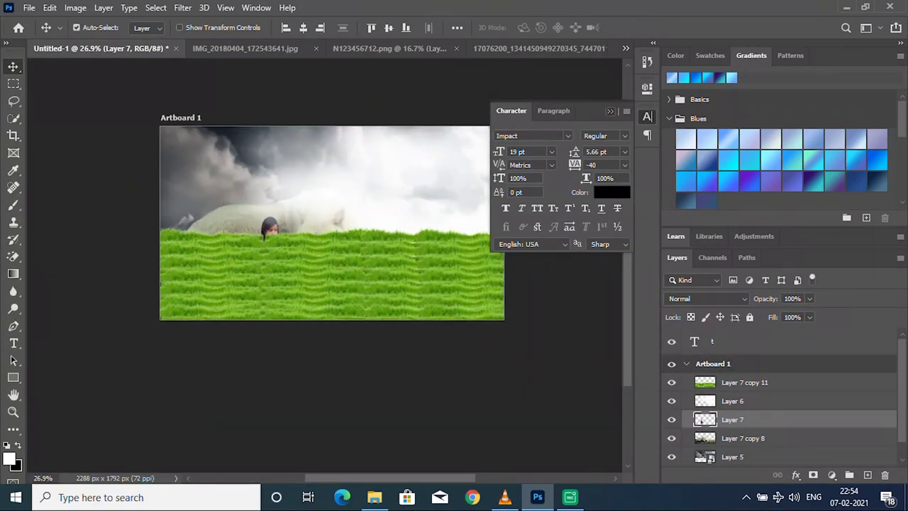
Fade the grass layer Layer 7 copy 11 to 32% opacity, then reselect the girl layer.
{"action": "left_click", "coordinate": [611, 110]}
{"action": "left_click", "coordinate": [745, 382]}
{"action": "left_click", "coordinate": [809, 298]}
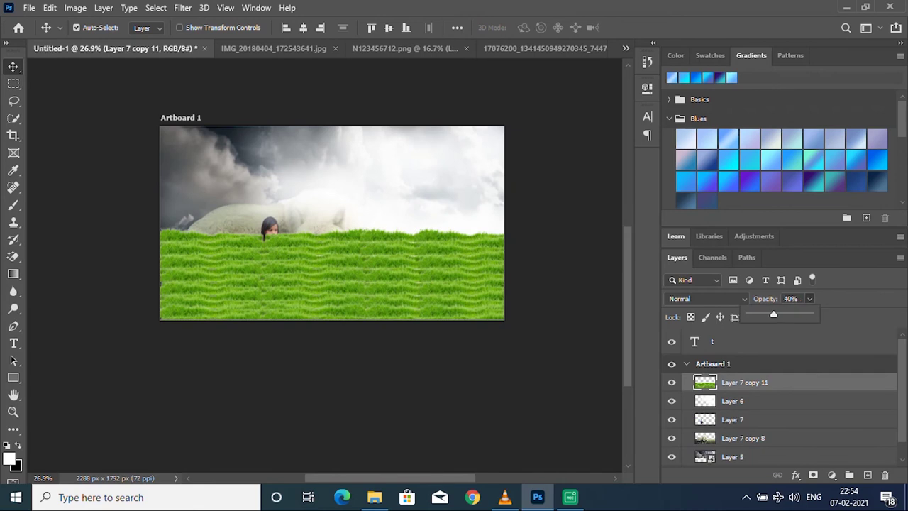
{"action": "left_click_drag", "start_coordinate": [819, 315], "coordinate": [768, 314]}
{"action": "scroll", "coordinate": [243, 272], "scroll_direction": "up", "scroll_amount": 2}
{"action": "scroll", "coordinate": [244, 272], "scroll_direction": "up", "scroll_amount": 4}
{"action": "scroll", "coordinate": [319, 270], "scroll_direction": "up", "scroll_amount": 1}
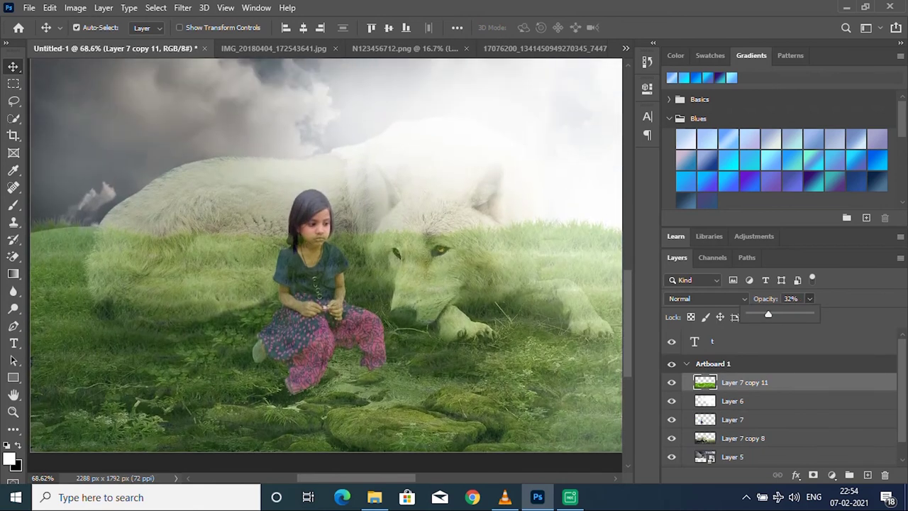
{"action": "left_click", "coordinate": [734, 419]}
{"action": "scroll", "coordinate": [319, 270], "scroll_direction": "up", "scroll_amount": 2}
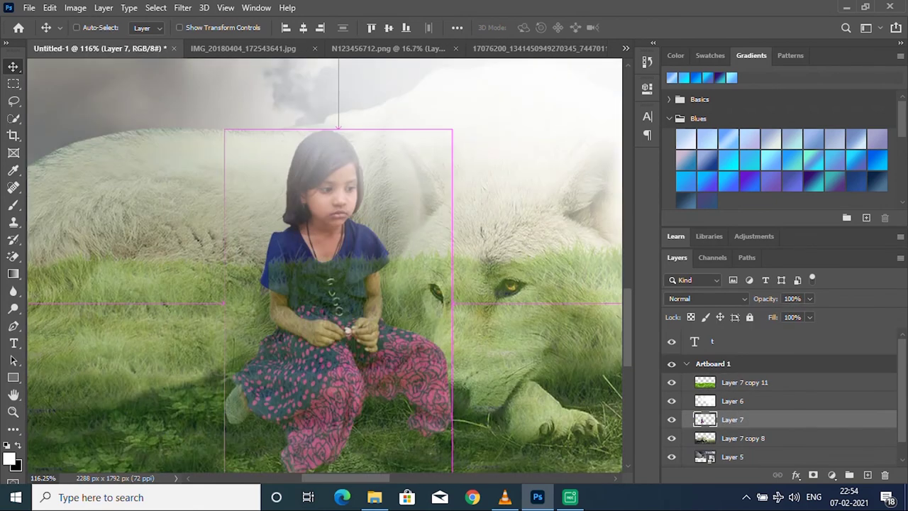
Scale the girl to about 65.54% and seat her in the grass beside the wolf's head.
{"action": "key", "text": "ctrl+y"}
{"action": "key", "text": "ctrl+t"}
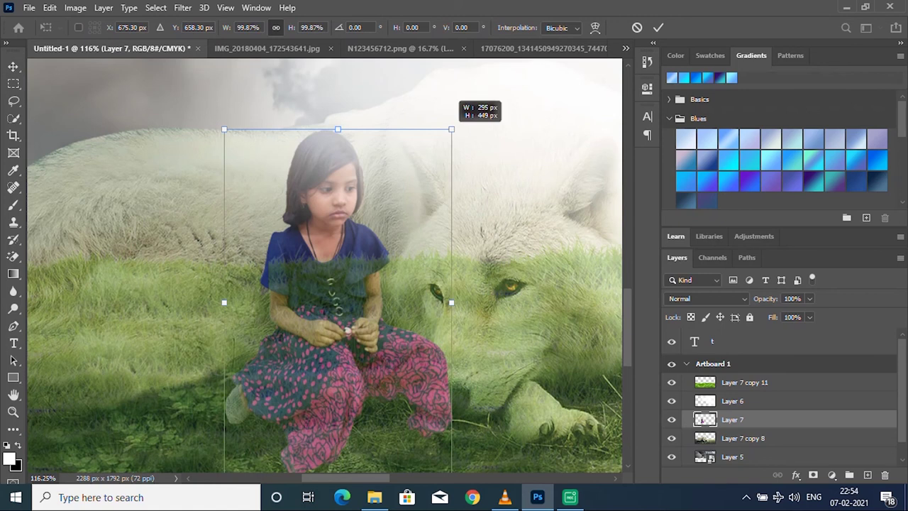
{"action": "left_click_drag", "start_coordinate": [453, 130], "coordinate": [374, 250]}
{"action": "mouse_move", "coordinate": [302, 261]}
{"action": "left_mouse_down"}
{"action": "mouse_move", "coordinate": [344, 202]}
{"action": "mouse_move", "coordinate": [308, 193]}
{"action": "left_mouse_up"}
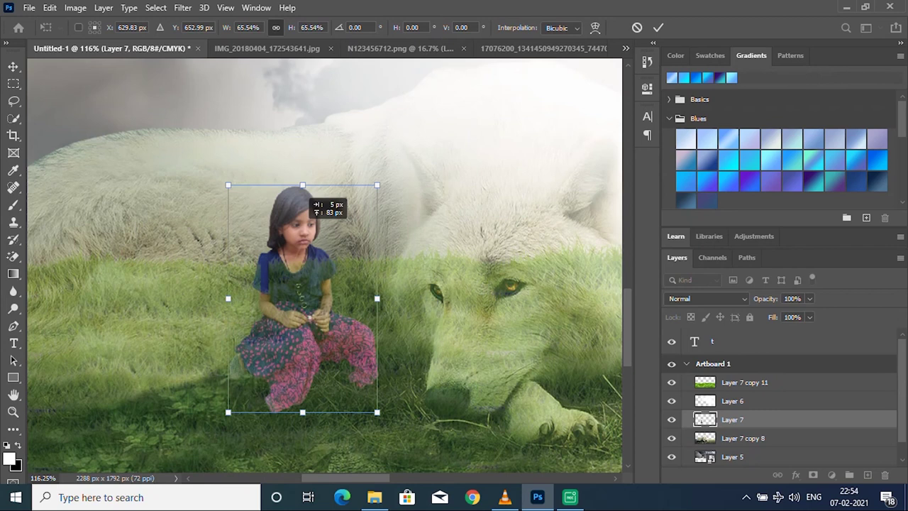
{"action": "left_click_drag", "start_coordinate": [307, 193], "coordinate": [306, 199]}
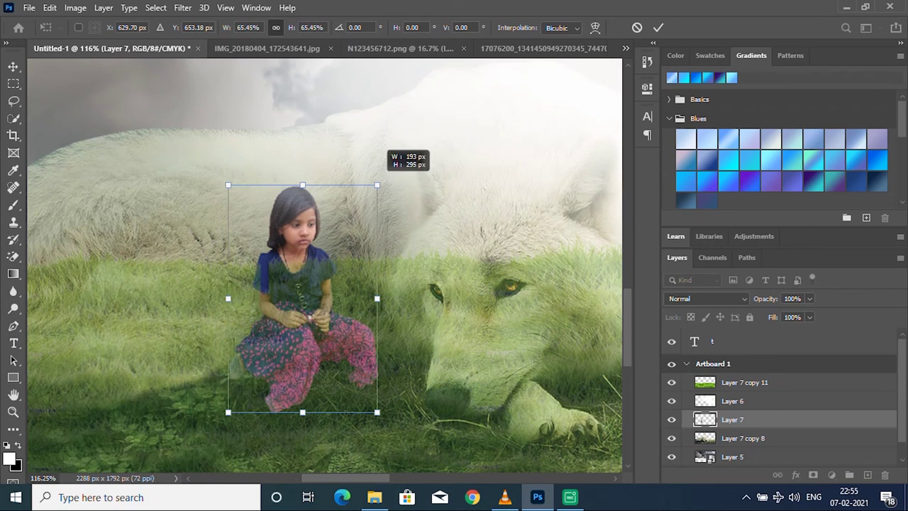
{"action": "left_click_drag", "start_coordinate": [377, 185], "coordinate": [363, 206]}
{"action": "key", "text": "Return"}
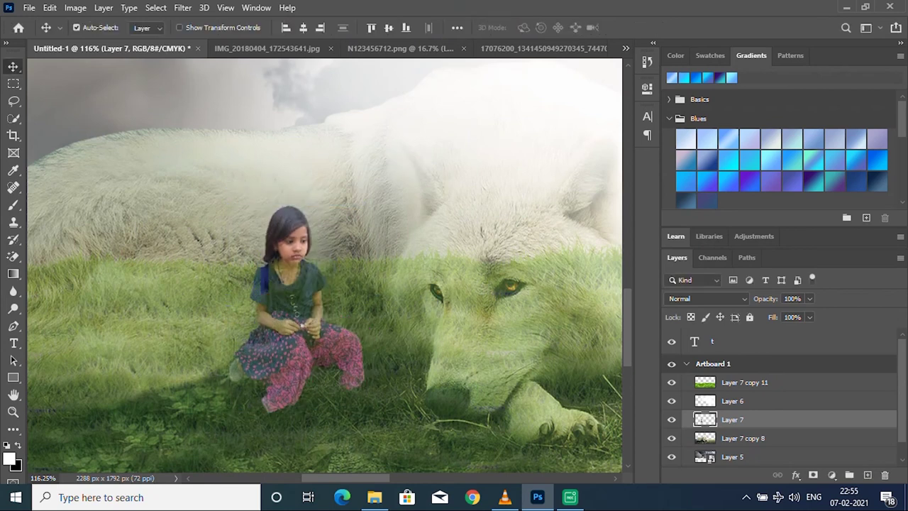
{"action": "key", "text": "ctrl+0"}
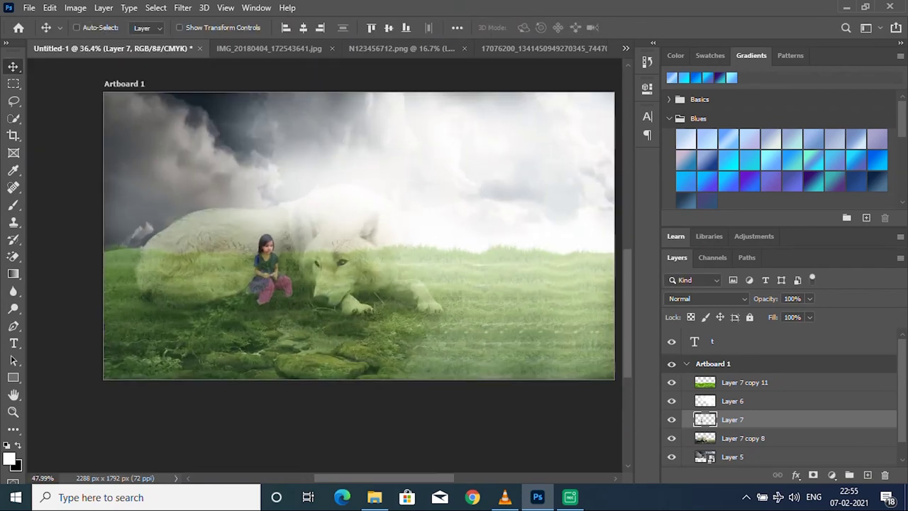
{"action": "scroll", "coordinate": [324, 234], "scroll_direction": "up", "scroll_amount": 2}
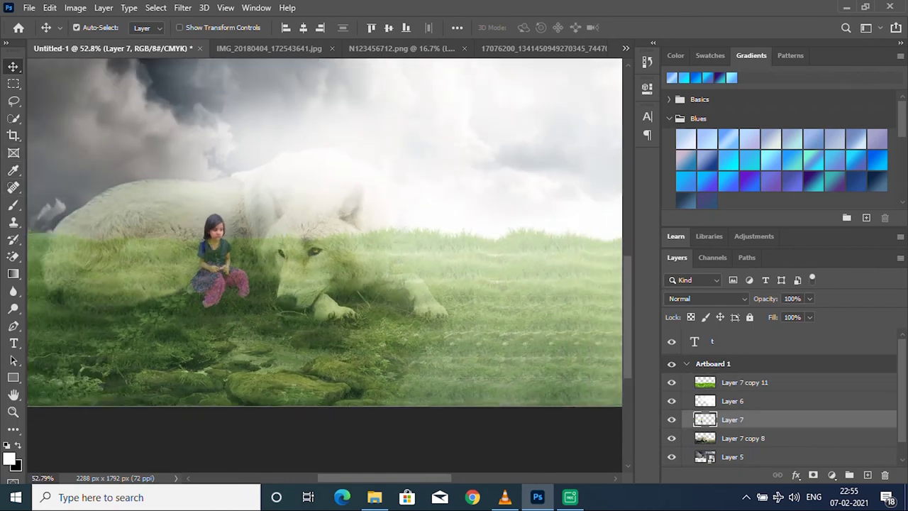
{"action": "left_click", "coordinate": [744, 383]}
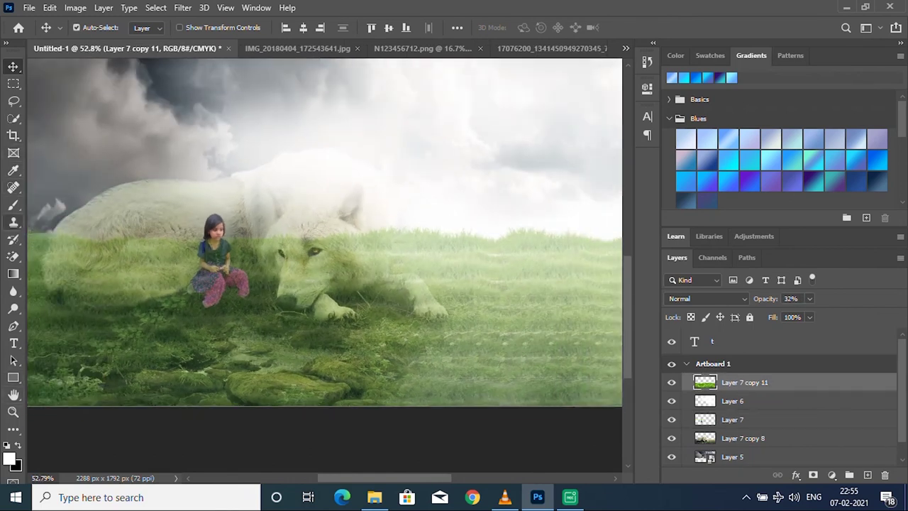
Add a layer mask to the grass layer and paint black to hide grass from the girl's shirt.
{"action": "key", "text": "b"}
{"action": "left_click", "coordinate": [814, 475]}
{"action": "key", "text": "x"}
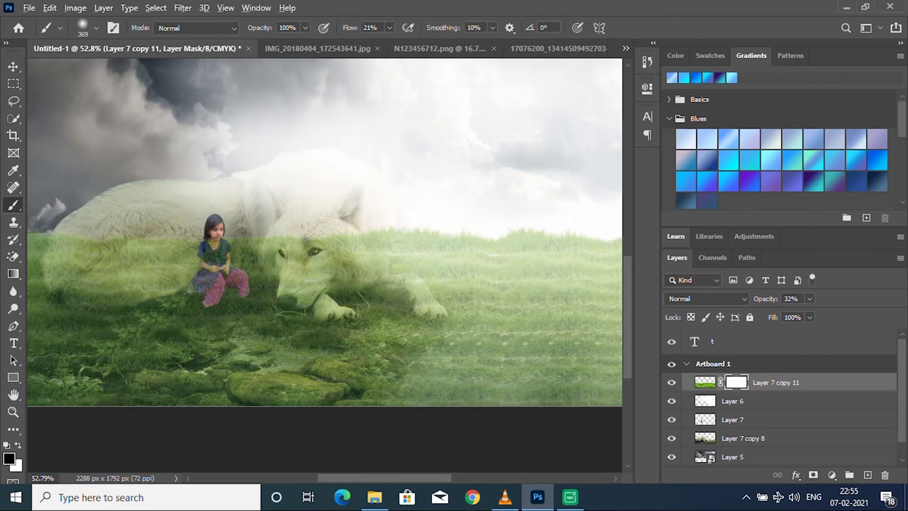
{"action": "scroll", "coordinate": [177, 193], "scroll_direction": "up", "scroll_amount": 3}
{"action": "scroll", "coordinate": [242, 291], "scroll_direction": "up", "scroll_amount": 2}
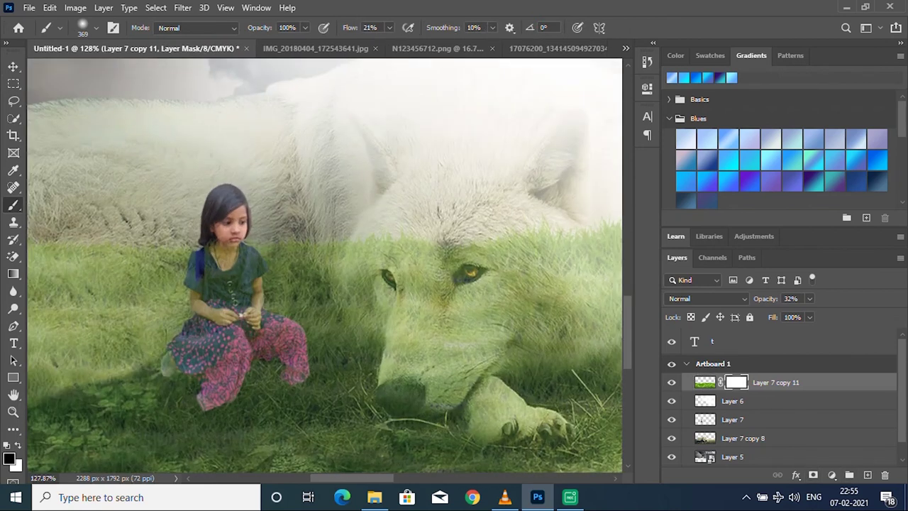
{"action": "left_click_drag", "start_coordinate": [213, 280], "coordinate": [246, 254]}
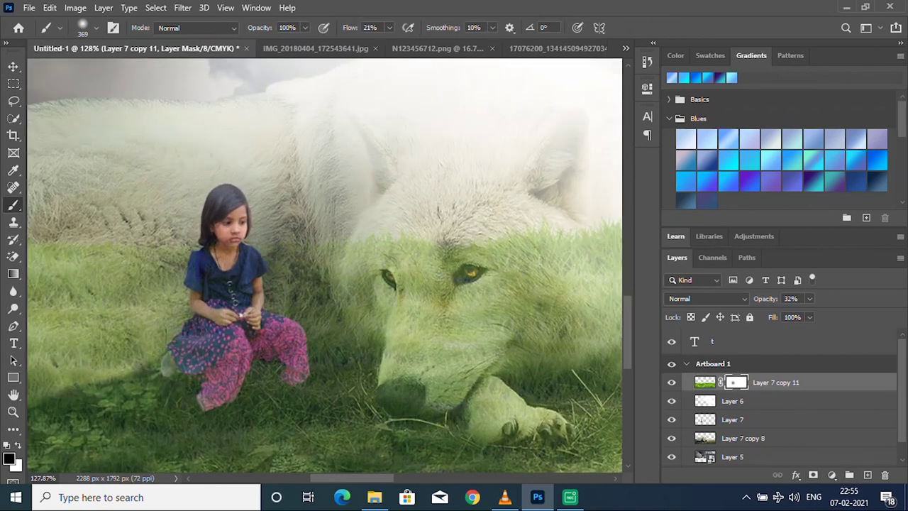
Duplicate the fog layer and shift the copy lower over the wolf's brow for thicker white haze.
{"action": "left_click_drag", "start_coordinate": [397, 142], "coordinate": [398, 186]}
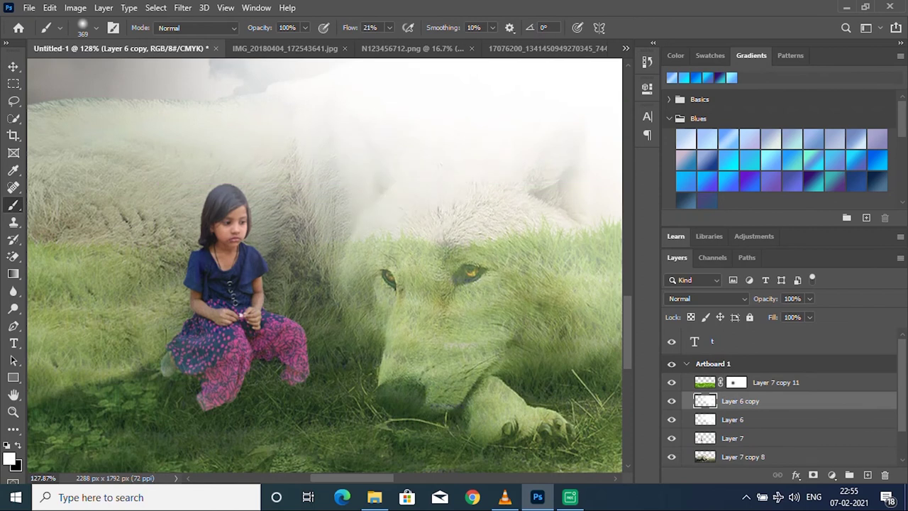
{"action": "left_click_drag", "start_coordinate": [355, 241], "coordinate": [372, 245]}
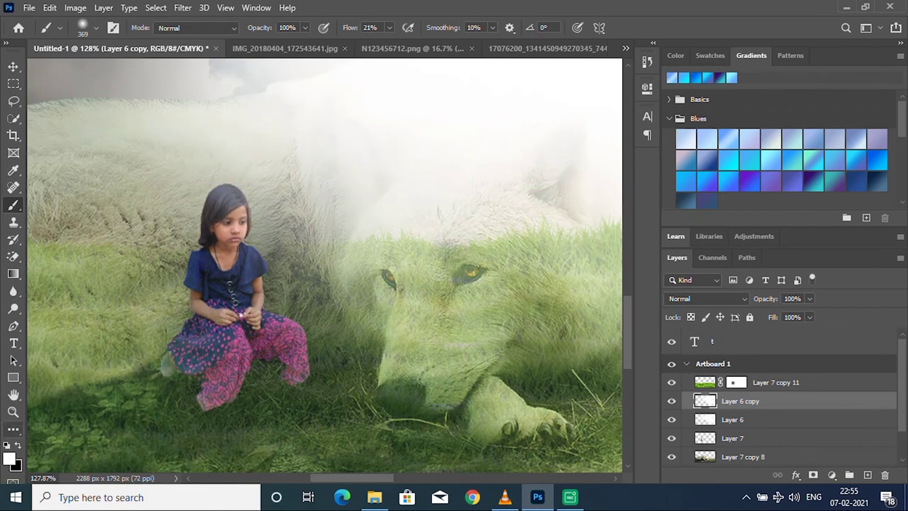
{"action": "key", "text": "x"}
{"action": "left_click_drag", "start_coordinate": [276, 202], "coordinate": [355, 191]}
{"action": "key", "text": "ctrl+z"}
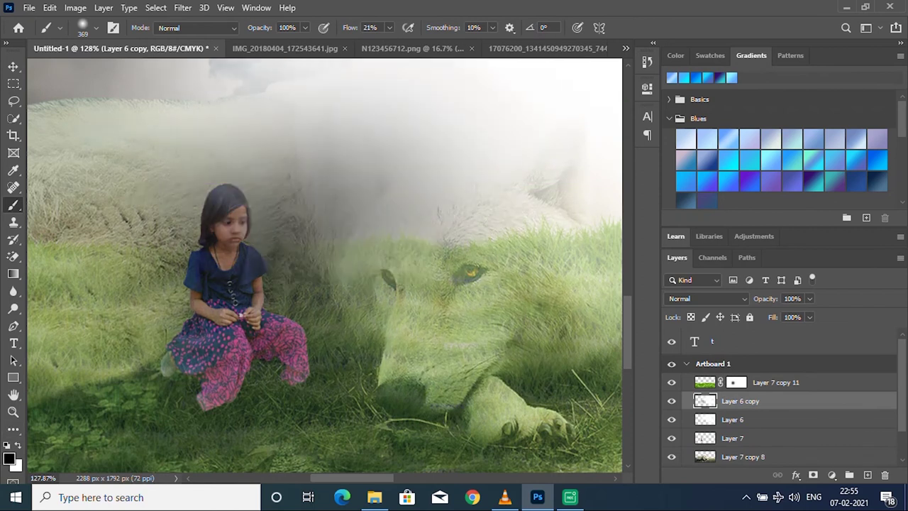
{"action": "key", "text": "ctrl+z"}
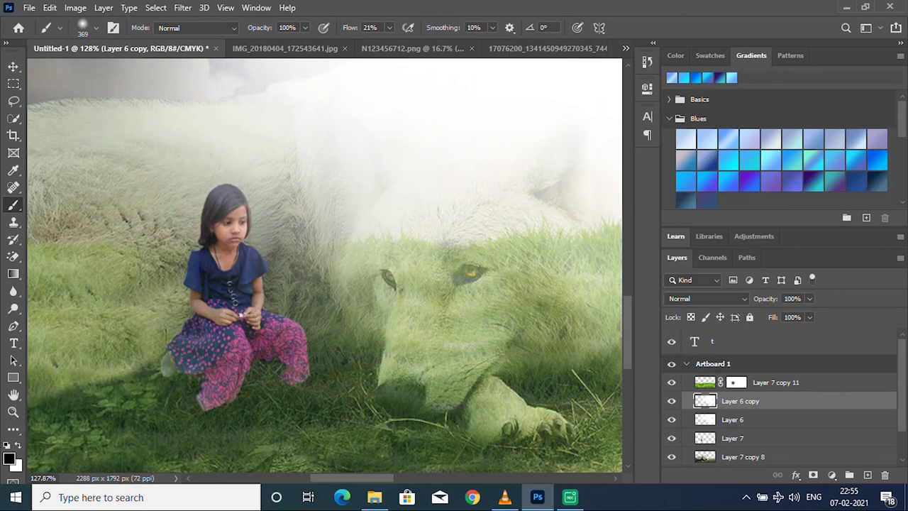
{"action": "left_click", "coordinate": [736, 383]}
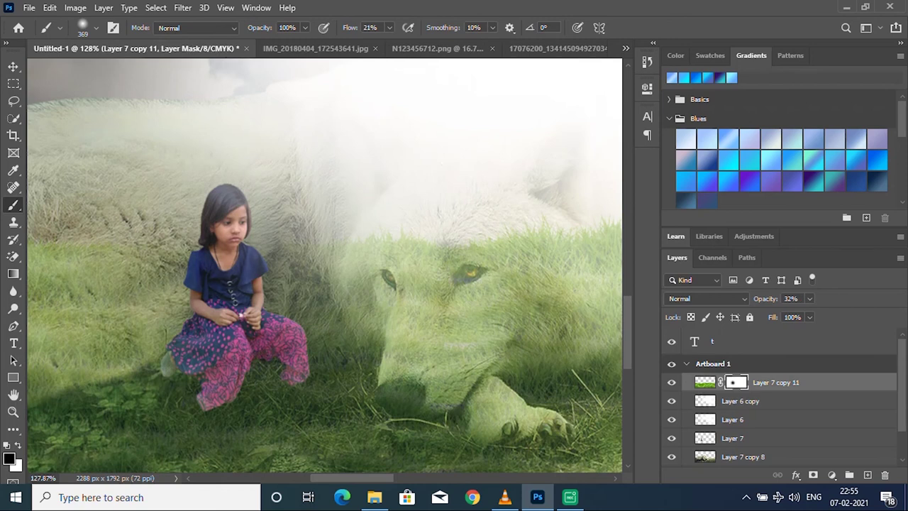
Reveal the wolf's forehead and eye on the grass mask, and shrink the brush to 53 px.
{"action": "scroll", "coordinate": [499, 223], "scroll_direction": "down", "scroll_amount": 2}
{"action": "scroll", "coordinate": [499, 223], "scroll_direction": "down", "scroll_amount": 2}
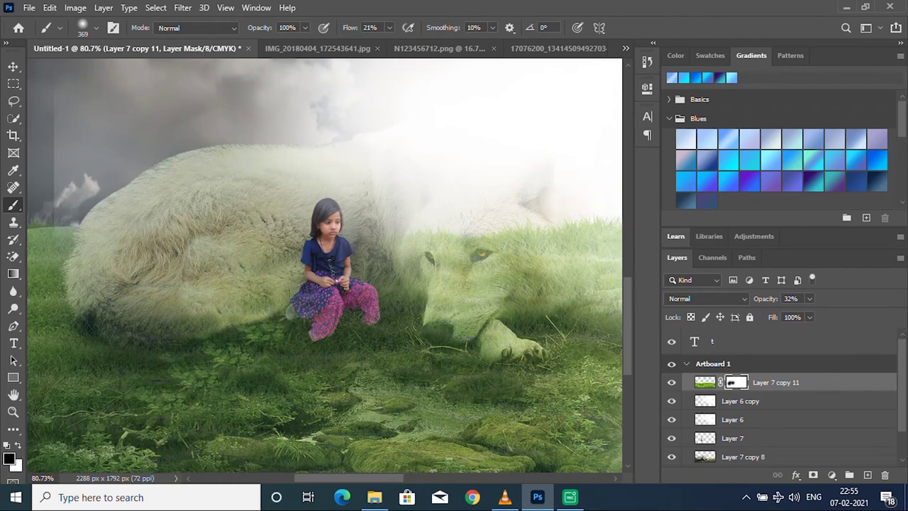
{"action": "scroll", "coordinate": [454, 213], "scroll_direction": "down", "scroll_amount": 3}
{"action": "scroll", "coordinate": [455, 213], "scroll_direction": "up", "scroll_amount": 2}
{"action": "scroll", "coordinate": [454, 213], "scroll_direction": "up", "scroll_amount": 1}
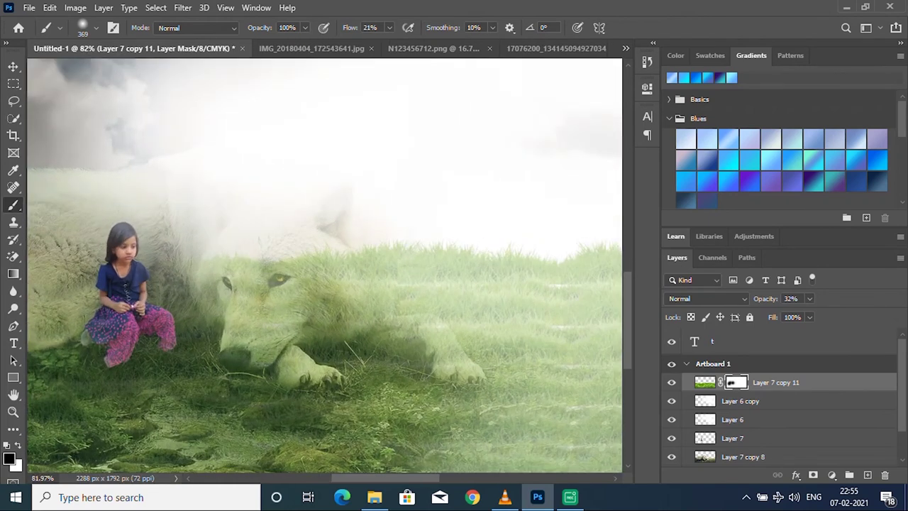
{"action": "left_click", "coordinate": [262, 267]}
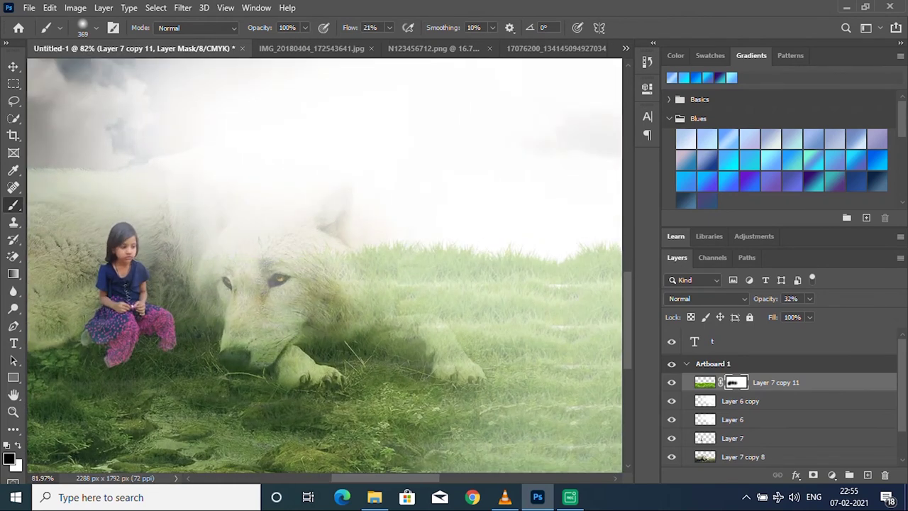
{"action": "right_click", "coordinate": [287, 256]}
{"action": "key", "text": "Return"}
Paint the grass mask to reveal the wolf's body, front leg and paws.
{"action": "scroll", "coordinate": [312, 311], "scroll_direction": "up", "scroll_amount": 2}
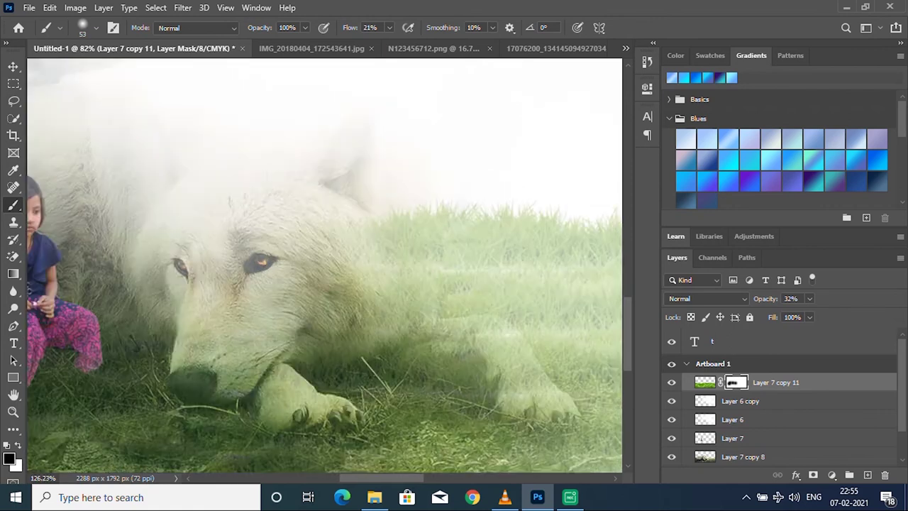
{"action": "scroll", "coordinate": [312, 310], "scroll_direction": "up", "scroll_amount": 2}
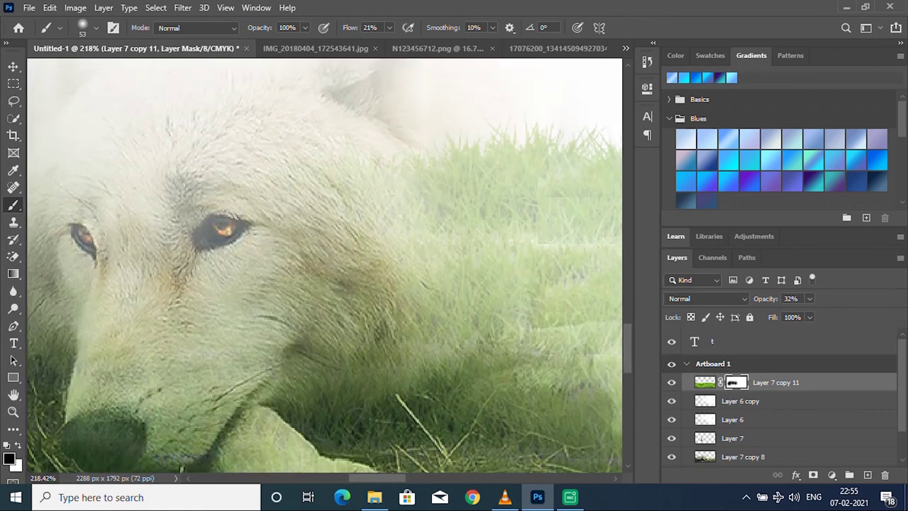
{"action": "scroll", "coordinate": [440, 213], "scroll_direction": "down", "scroll_amount": 5}
{"action": "scroll", "coordinate": [440, 213], "scroll_direction": "up", "scroll_amount": 4}
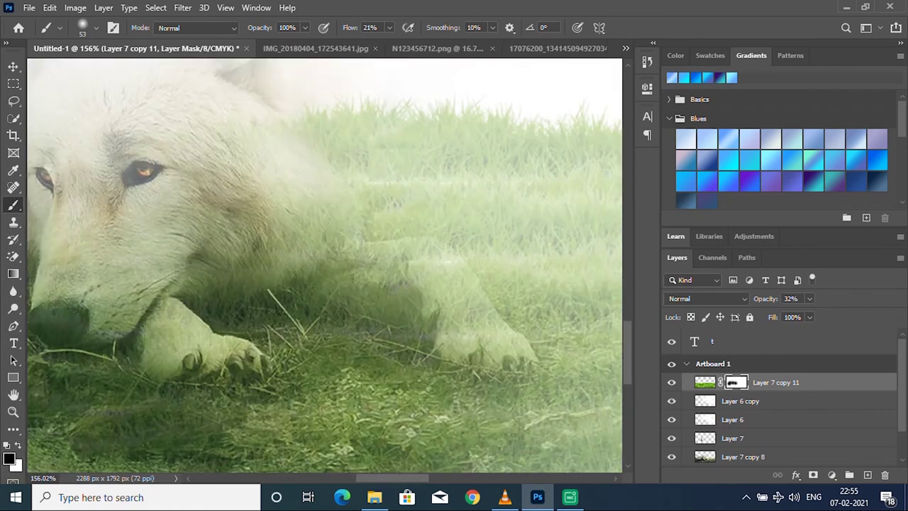
{"action": "mouse_move", "coordinate": [287, 211]}
{"action": "left_mouse_down"}
{"action": "mouse_move", "coordinate": [333, 242]}
{"action": "mouse_move", "coordinate": [362, 250]}
{"action": "left_mouse_up"}
{"action": "left_click_drag", "start_coordinate": [413, 267], "coordinate": [441, 287]}
{"action": "mouse_move", "coordinate": [401, 242]}
{"action": "left_mouse_down"}
{"action": "mouse_move", "coordinate": [433, 250]}
{"action": "mouse_move", "coordinate": [469, 295]}
{"action": "mouse_move", "coordinate": [471, 320]}
{"action": "mouse_move", "coordinate": [492, 326]}
{"action": "left_mouse_up"}
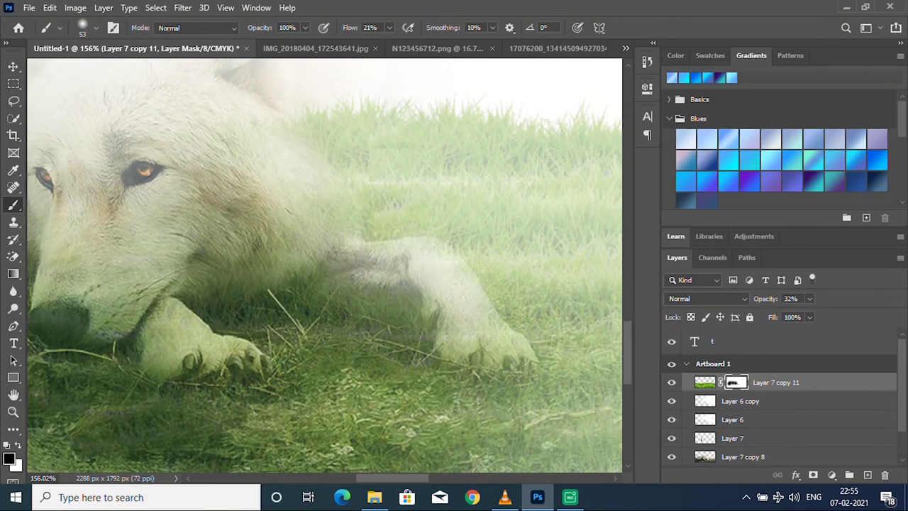
Raise the grass layer's opacity to 63%.
{"action": "left_click", "coordinate": [810, 299]}
{"action": "left_click_drag", "start_coordinate": [809, 314], "coordinate": [830, 314]}
{"action": "scroll", "coordinate": [611, 270], "scroll_direction": "down", "scroll_amount": 1}
{"action": "scroll", "coordinate": [610, 270], "scroll_direction": "down", "scroll_amount": 1}
Refine the grass mask around the wolf's paw and clear grass off its dark nose.
{"action": "scroll", "coordinate": [610, 269], "scroll_direction": "down", "scroll_amount": 1}
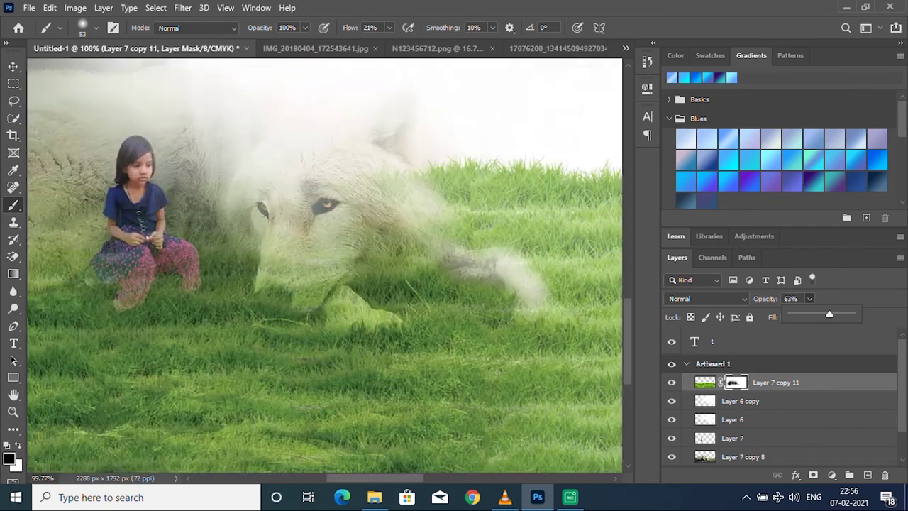
{"action": "scroll", "coordinate": [198, 210], "scroll_direction": "up", "scroll_amount": 3}
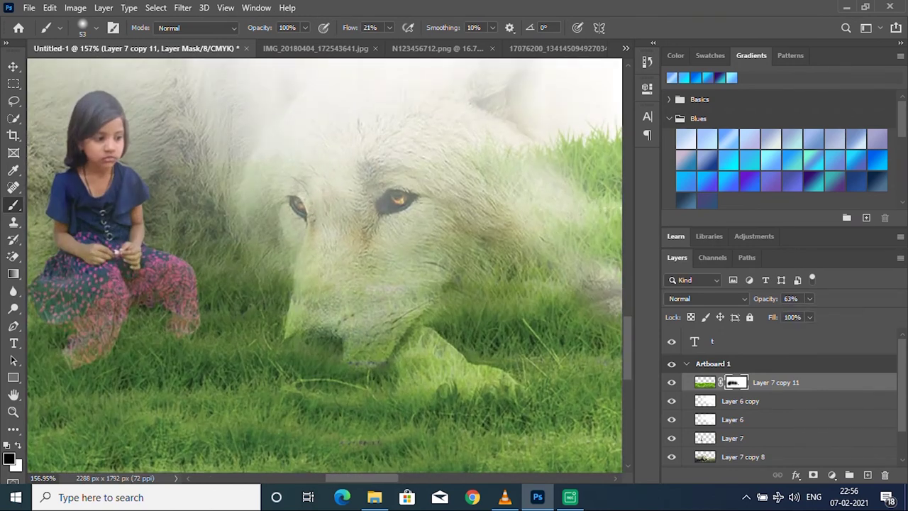
{"action": "left_click_drag", "start_coordinate": [394, 355], "coordinate": [447, 365]}
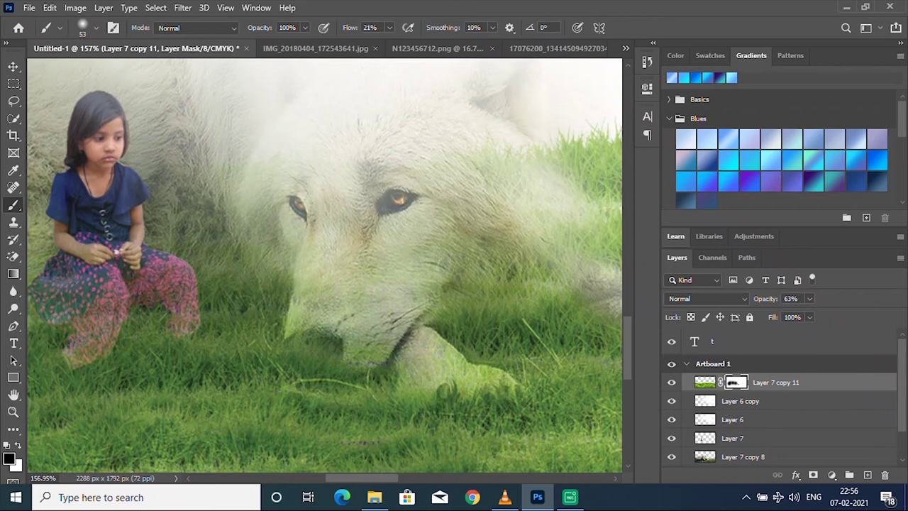
{"action": "mouse_move", "coordinate": [298, 337]}
{"action": "left_mouse_down"}
{"action": "mouse_move", "coordinate": [323, 362]}
{"action": "mouse_move", "coordinate": [326, 351]}
{"action": "mouse_move", "coordinate": [341, 379]}
{"action": "left_mouse_up"}
{"action": "left_click_drag", "start_coordinate": [330, 348], "coordinate": [335, 355]}
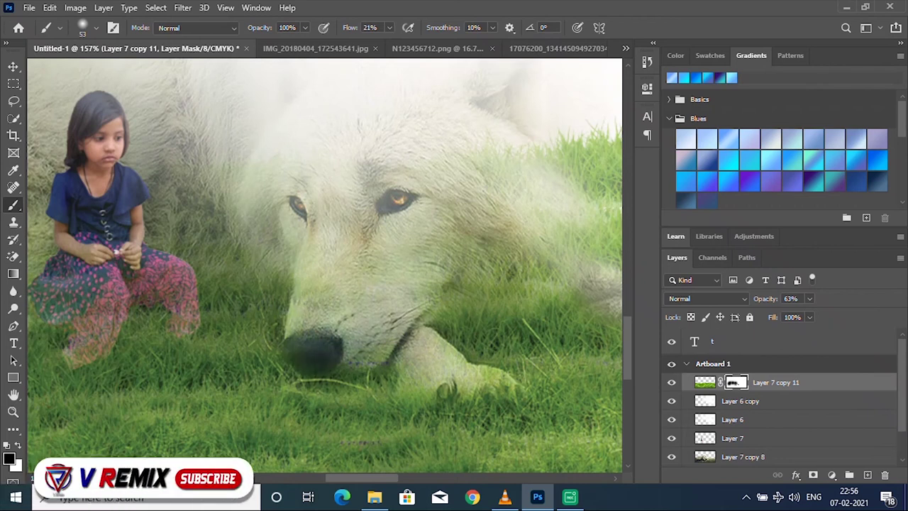
{"action": "scroll", "coordinate": [324, 265], "scroll_direction": "down", "scroll_amount": 2}
{"action": "scroll", "coordinate": [325, 264], "scroll_direction": "down", "scroll_amount": 2}
{"action": "scroll", "coordinate": [324, 265], "scroll_direction": "up", "scroll_amount": 1}
{"action": "scroll", "coordinate": [325, 265], "scroll_direction": "down", "scroll_amount": 1}
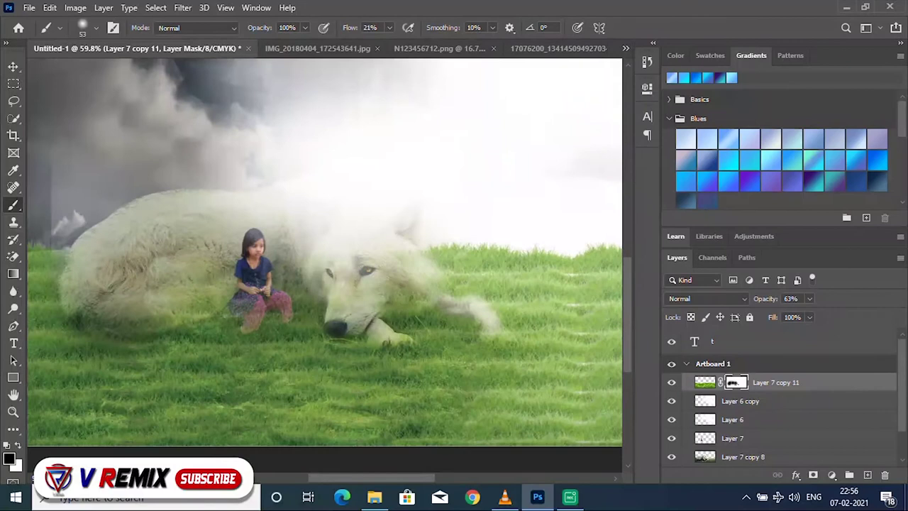
{"action": "scroll", "coordinate": [245, 312], "scroll_direction": "up", "scroll_amount": 3}
{"action": "scroll", "coordinate": [335, 298], "scroll_direction": "down", "scroll_amount": 2}
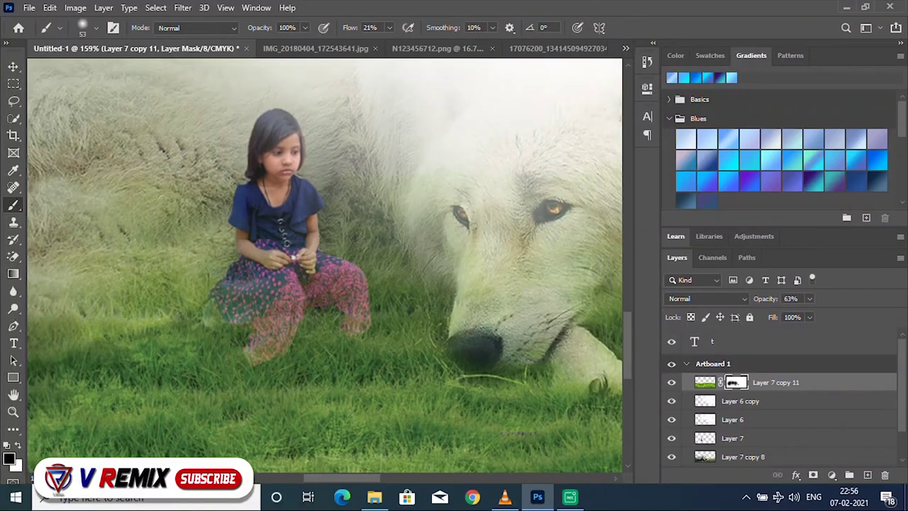
{"action": "scroll", "coordinate": [335, 298], "scroll_direction": "down", "scroll_amount": 3}
{"action": "scroll", "coordinate": [112, 283], "scroll_direction": "up", "scroll_amount": 1}
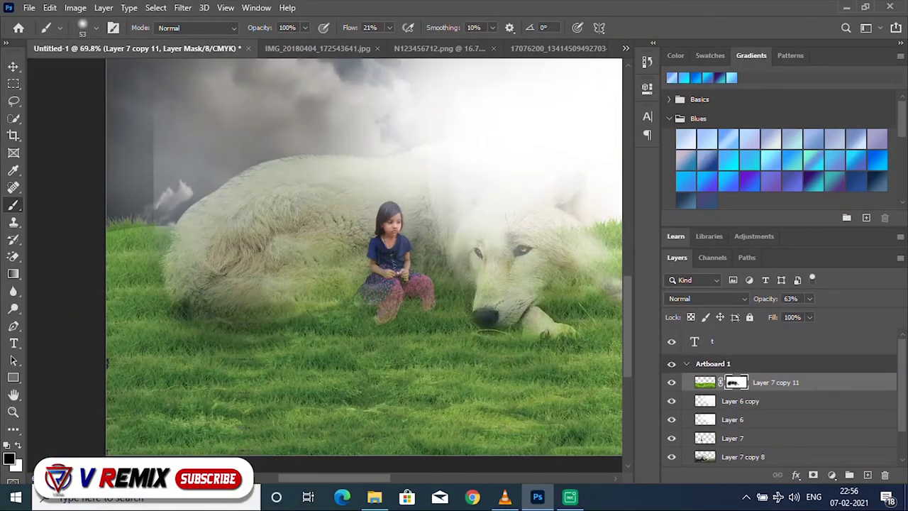
{"action": "scroll", "coordinate": [111, 284], "scroll_direction": "up", "scroll_amount": 2}
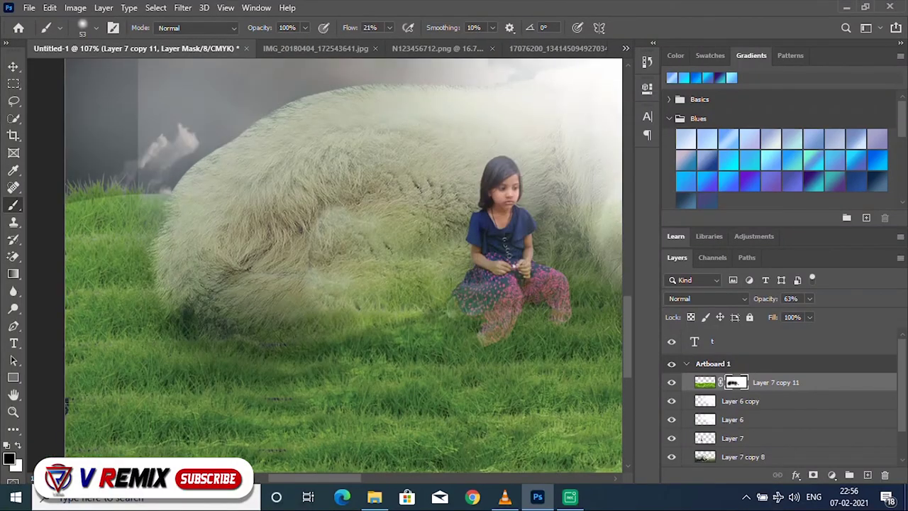
Add faint soft shadow along the wolf's lower edge where it meets the grass.
{"action": "mouse_move", "coordinate": [355, 323]}
{"action": "left_mouse_down"}
{"action": "mouse_move", "coordinate": [344, 334]}
{"action": "mouse_move", "coordinate": [256, 344]}
{"action": "mouse_move", "coordinate": [355, 326]}
{"action": "left_mouse_up"}
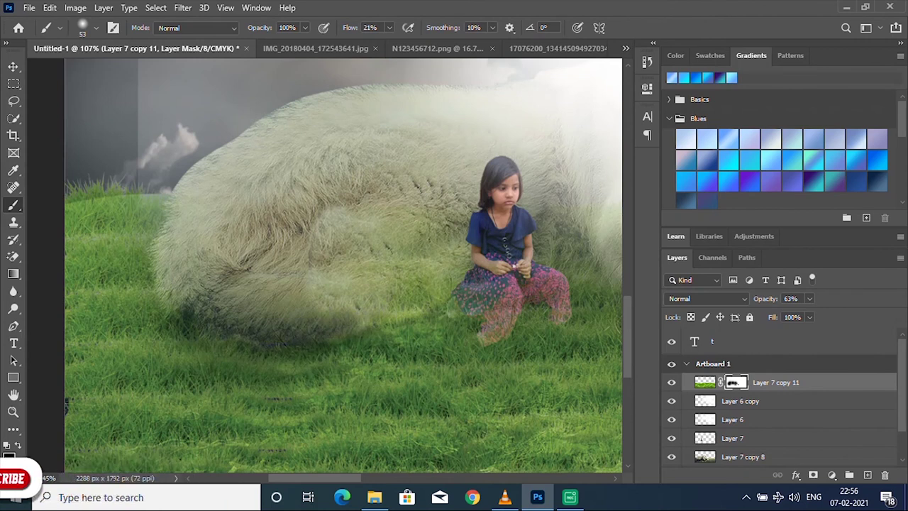
{"action": "left_click_drag", "start_coordinate": [260, 343], "coordinate": [213, 339]}
{"action": "scroll", "coordinate": [331, 262], "scroll_direction": "down", "scroll_amount": 2}
{"action": "scroll", "coordinate": [331, 263], "scroll_direction": "up", "scroll_amount": 2}
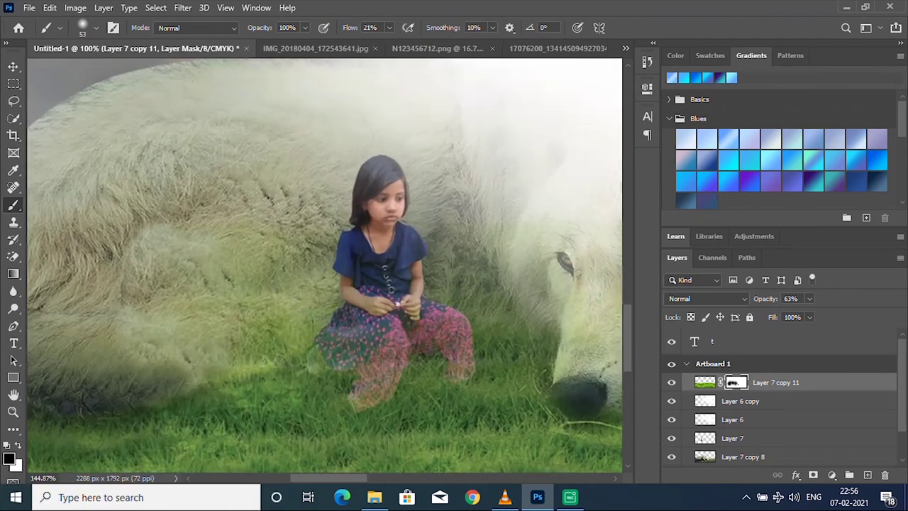
{"action": "scroll", "coordinate": [331, 263], "scroll_direction": "up", "scroll_amount": 1}
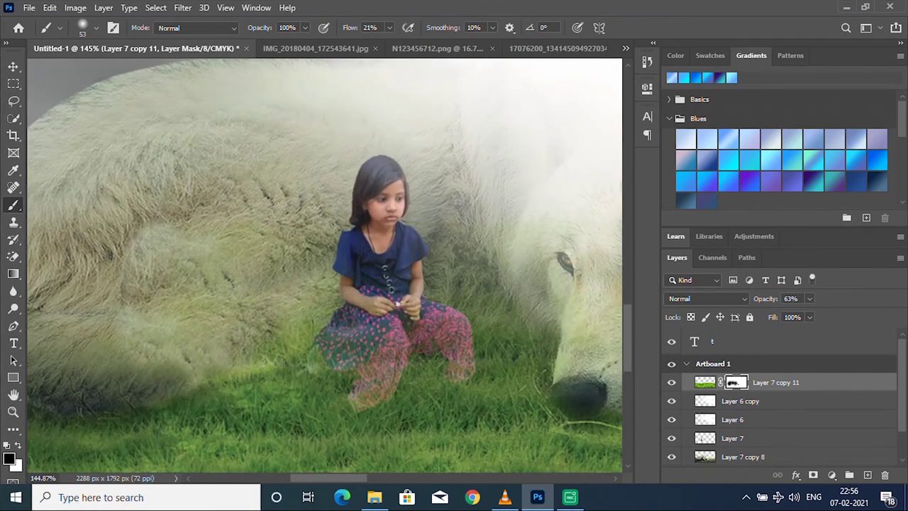
{"action": "scroll", "coordinate": [241, 300], "scroll_direction": "down", "scroll_amount": 1}
{"action": "scroll", "coordinate": [561, 259], "scroll_direction": "up", "scroll_amount": 1}
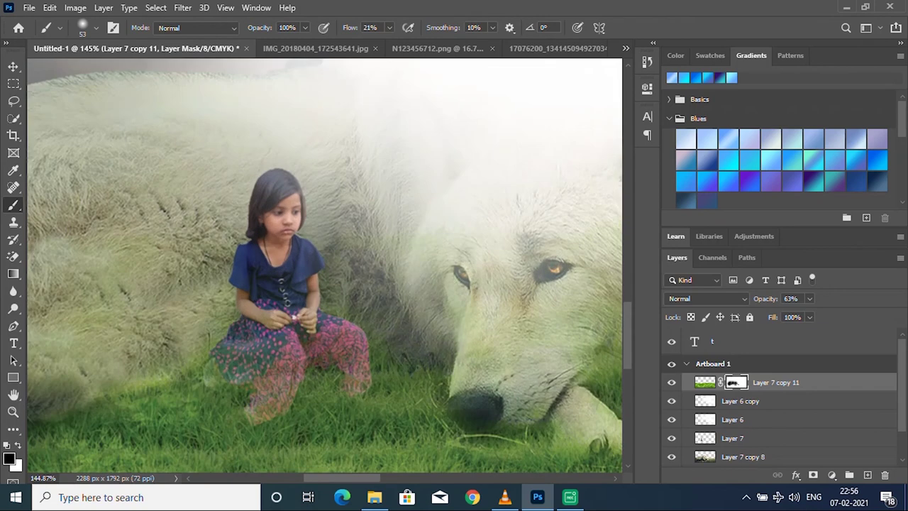
{"action": "scroll", "coordinate": [372, 220], "scroll_direction": "down", "scroll_amount": 1}
{"action": "scroll", "coordinate": [372, 219], "scroll_direction": "up", "scroll_amount": 1}
Darken the grass near the wolf's chin and reveal more of its back fur.
{"action": "scroll", "coordinate": [372, 220], "scroll_direction": "up", "scroll_amount": 1}
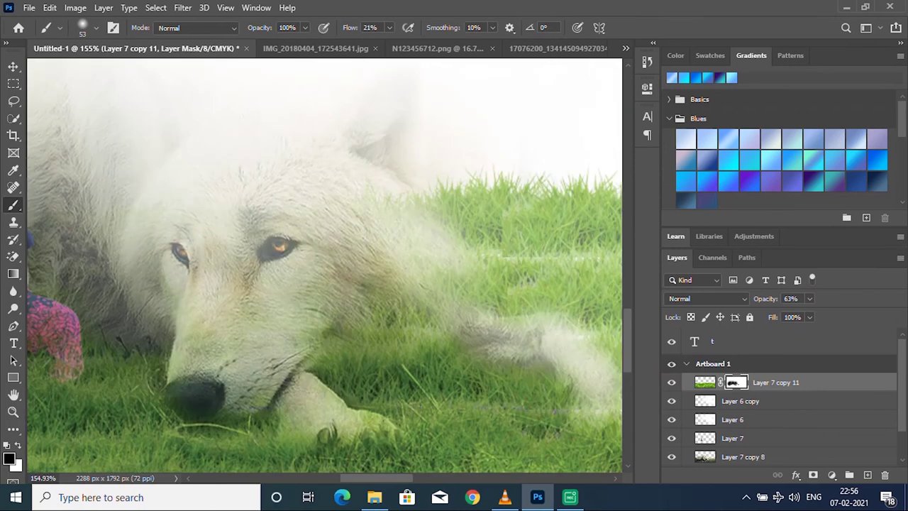
{"action": "left_click_drag", "start_coordinate": [339, 338], "coordinate": [375, 339]}
{"action": "mouse_move", "coordinate": [426, 327]}
{"action": "left_mouse_down"}
{"action": "mouse_move", "coordinate": [425, 305]}
{"action": "mouse_move", "coordinate": [468, 269]}
{"action": "mouse_move", "coordinate": [412, 213]}
{"action": "left_mouse_up"}
{"action": "left_click_drag", "start_coordinate": [487, 256], "coordinate": [487, 304]}
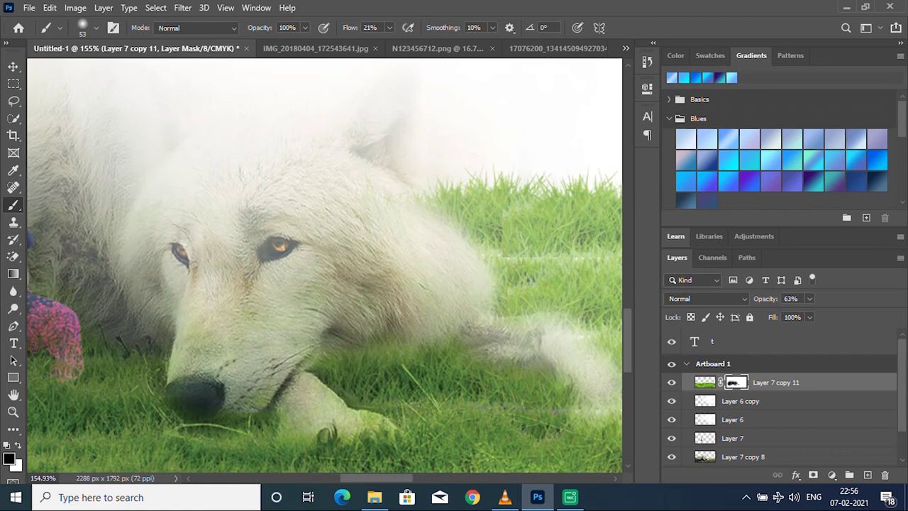
Reveal both of the wolf's front paws and brighten its leg through the grass.
{"action": "scroll", "coordinate": [376, 262], "scroll_direction": "down", "scroll_amount": 1}
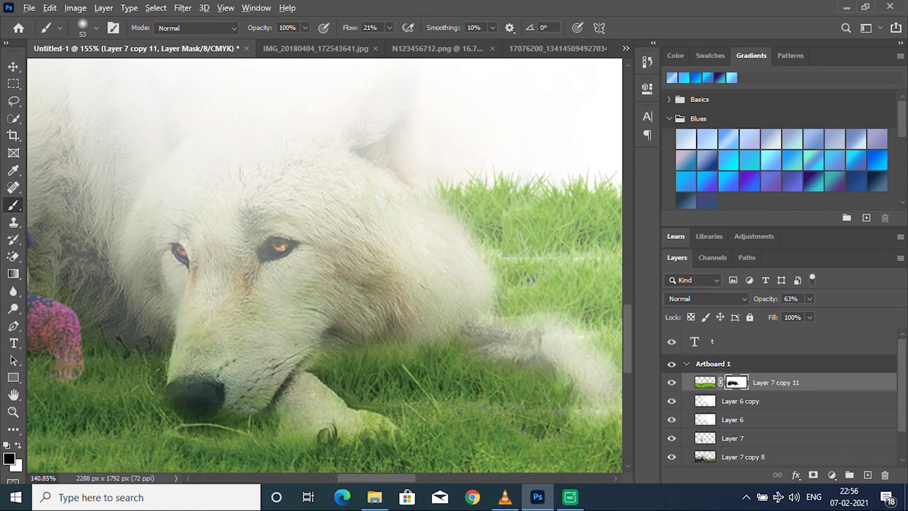
{"action": "scroll", "coordinate": [376, 263], "scroll_direction": "down", "scroll_amount": 2}
{"action": "scroll", "coordinate": [377, 263], "scroll_direction": "down", "scroll_amount": 2}
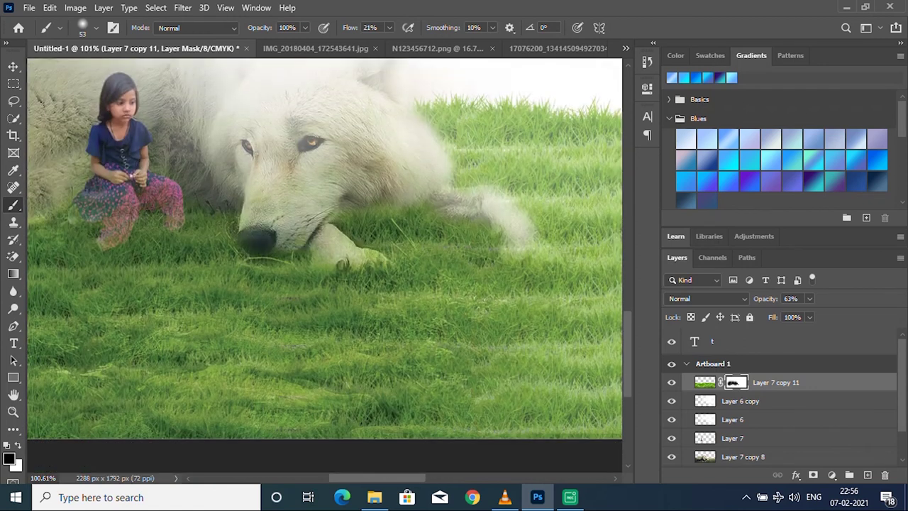
{"action": "left_click_drag", "start_coordinate": [262, 257], "coordinate": [382, 277]}
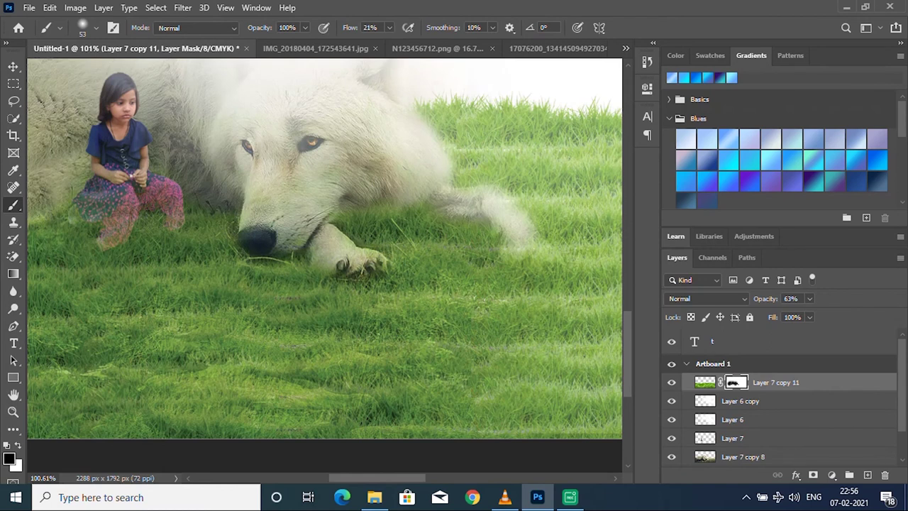
{"action": "mouse_move", "coordinate": [481, 245]}
{"action": "left_mouse_down"}
{"action": "mouse_move", "coordinate": [561, 261]}
{"action": "mouse_move", "coordinate": [531, 228]}
{"action": "mouse_move", "coordinate": [542, 240]}
{"action": "left_mouse_up"}
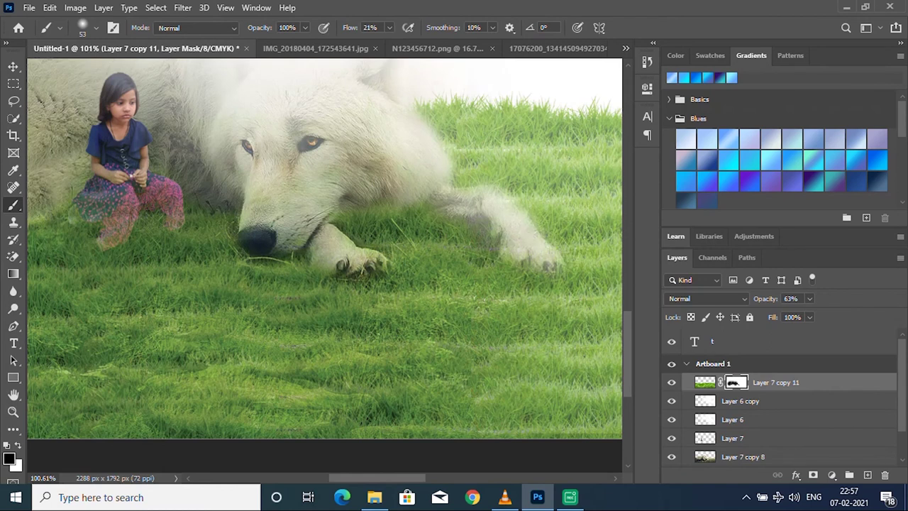
{"action": "mouse_move", "coordinate": [462, 189]}
{"action": "left_mouse_down"}
{"action": "mouse_move", "coordinate": [497, 179]}
{"action": "mouse_move", "coordinate": [474, 177]}
{"action": "left_mouse_up"}
Lower the grass layer's opacity to 45%.
{"action": "left_click", "coordinate": [809, 298]}
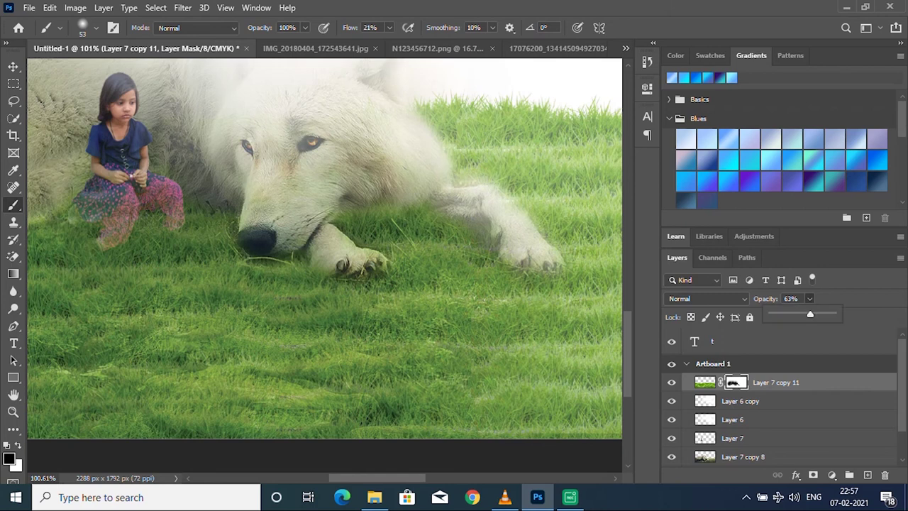
{"action": "left_click_drag", "start_coordinate": [812, 315], "coordinate": [799, 314]}
{"action": "scroll", "coordinate": [500, 206], "scroll_direction": "up", "scroll_amount": 5}
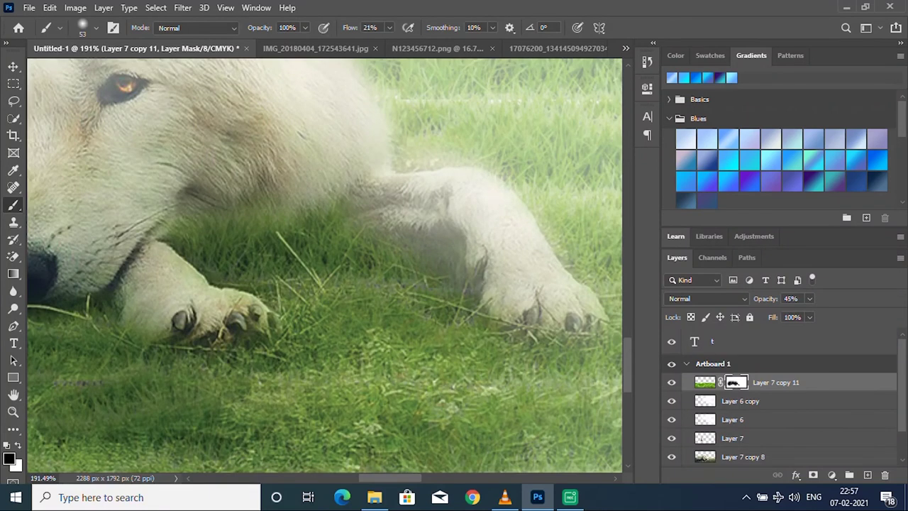
{"action": "scroll", "coordinate": [305, 245], "scroll_direction": "down", "scroll_amount": 2}
{"action": "scroll", "coordinate": [305, 245], "scroll_direction": "down", "scroll_amount": 1}
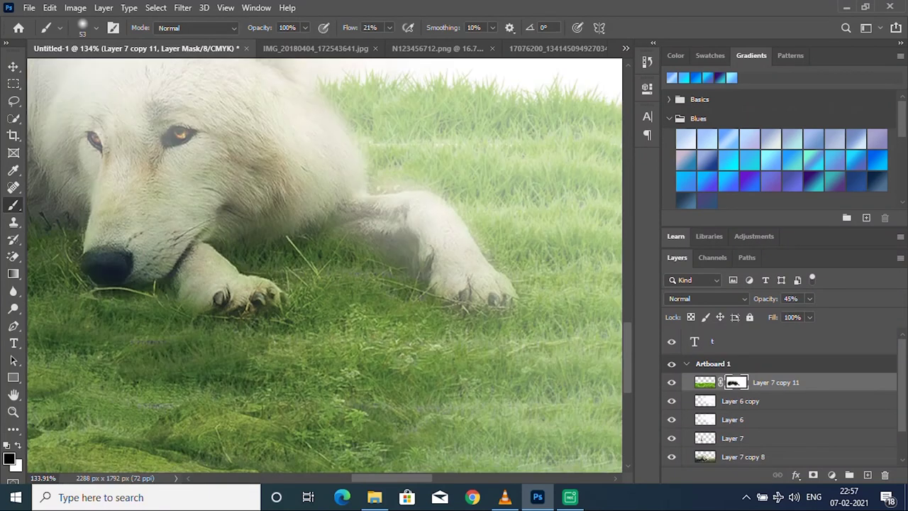
{"action": "scroll", "coordinate": [319, 241], "scroll_direction": "down", "scroll_amount": 3}
{"action": "scroll", "coordinate": [319, 241], "scroll_direction": "up", "scroll_amount": 1}
{"action": "scroll", "coordinate": [319, 241], "scroll_direction": "down", "scroll_amount": 1}
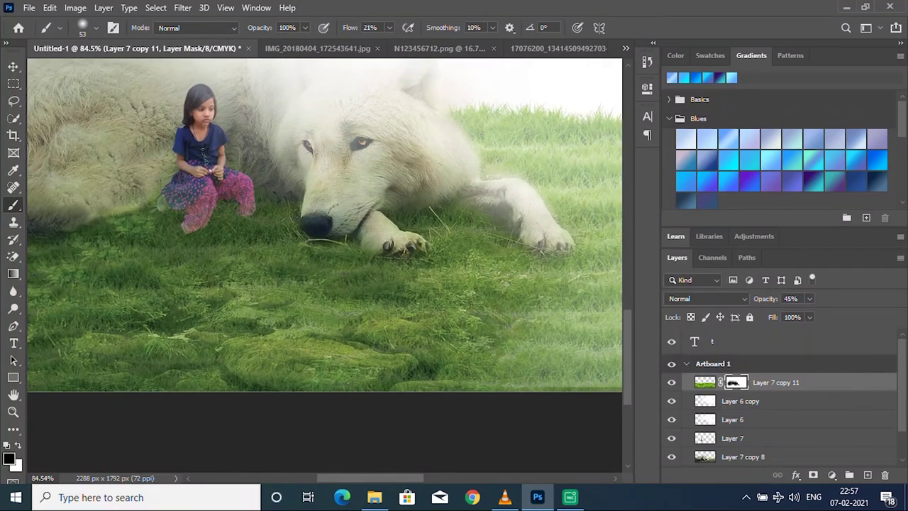
{"action": "scroll", "coordinate": [324, 225], "scroll_direction": "down", "scroll_amount": 1}
Paint the grass mask to uncover the rock pool and its dark water patch.
{"action": "mouse_move", "coordinate": [270, 267]}
{"action": "left_mouse_down"}
{"action": "mouse_move", "coordinate": [328, 288]}
{"action": "mouse_move", "coordinate": [361, 318]}
{"action": "mouse_move", "coordinate": [319, 266]}
{"action": "left_mouse_up"}
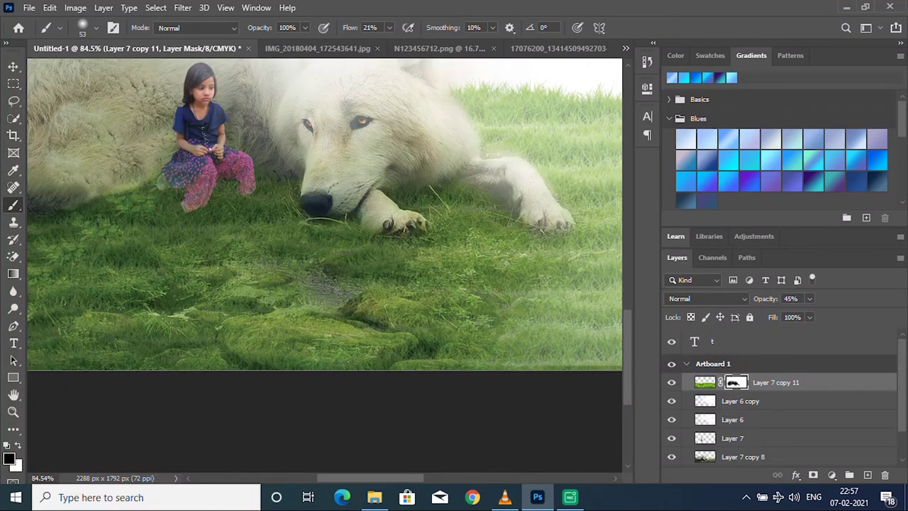
{"action": "mouse_move", "coordinate": [352, 305]}
{"action": "left_mouse_down"}
{"action": "mouse_move", "coordinate": [359, 327]}
{"action": "mouse_move", "coordinate": [344, 358]}
{"action": "left_mouse_up"}
{"action": "left_click_drag", "start_coordinate": [305, 334], "coordinate": [362, 362]}
{"action": "mouse_move", "coordinate": [291, 319]}
{"action": "left_mouse_down"}
{"action": "mouse_move", "coordinate": [269, 366]}
{"action": "mouse_move", "coordinate": [284, 355]}
{"action": "mouse_move", "coordinate": [255, 366]}
{"action": "left_mouse_up"}
{"action": "left_click_drag", "start_coordinate": [387, 351], "coordinate": [366, 360]}
{"action": "left_click_drag", "start_coordinate": [390, 323], "coordinate": [365, 337]}
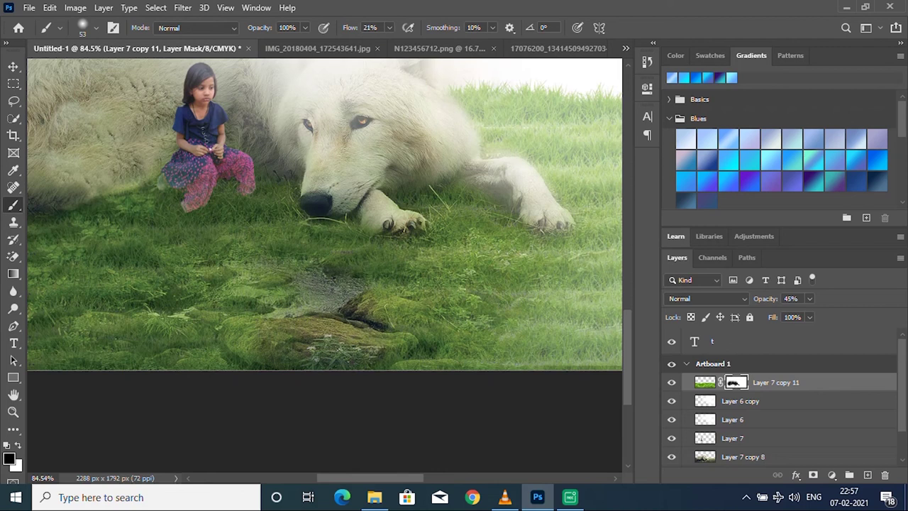
{"action": "mouse_move", "coordinate": [284, 257]}
{"action": "left_mouse_down"}
{"action": "mouse_move", "coordinate": [262, 309]}
{"action": "mouse_move", "coordinate": [224, 278]}
{"action": "left_mouse_up"}
{"action": "mouse_move", "coordinate": [242, 310]}
{"action": "left_mouse_down"}
{"action": "mouse_move", "coordinate": [222, 323]}
{"action": "mouse_move", "coordinate": [225, 267]}
{"action": "left_mouse_up"}
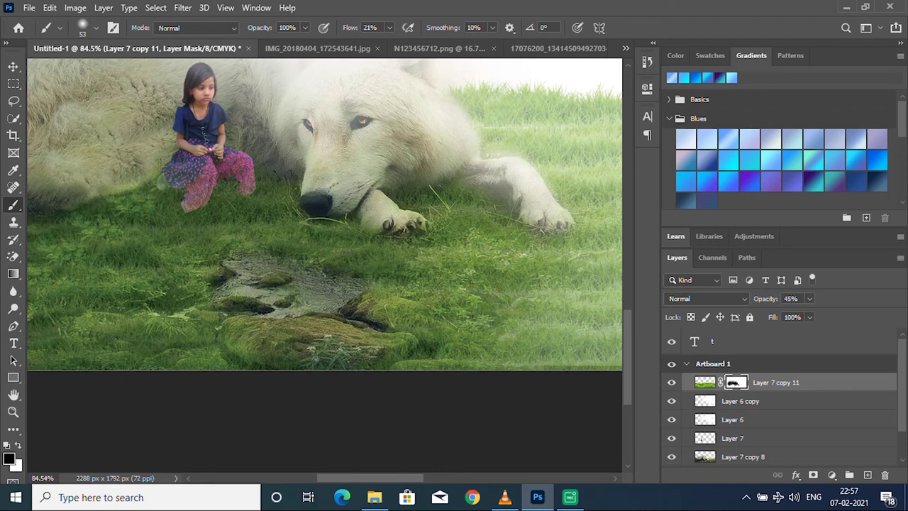
Raise the grass layer's opacity to 100%.
{"action": "scroll", "coordinate": [413, 362], "scroll_direction": "down", "scroll_amount": 1}
{"action": "scroll", "coordinate": [413, 362], "scroll_direction": "down", "scroll_amount": 1}
{"action": "scroll", "coordinate": [413, 361], "scroll_direction": "down", "scroll_amount": 2}
{"action": "scroll", "coordinate": [413, 362], "scroll_direction": "up", "scroll_amount": 2}
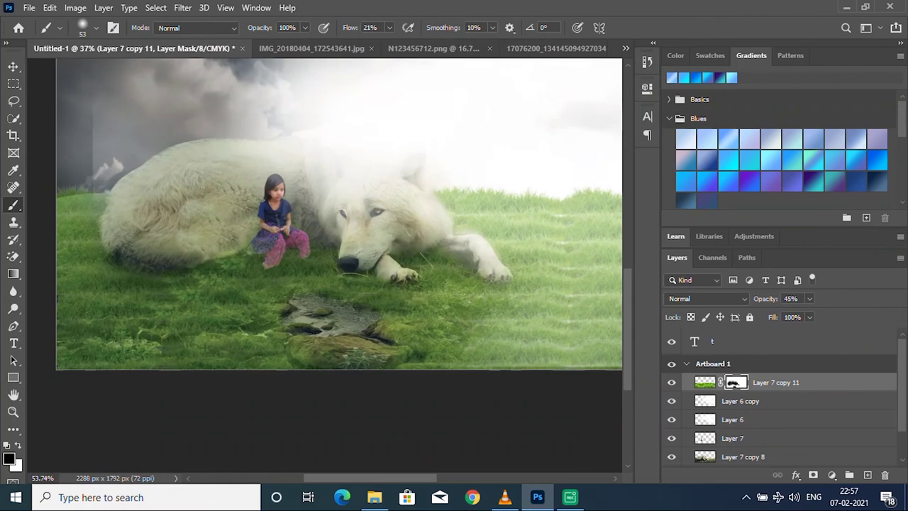
{"action": "left_click", "coordinate": [809, 299]}
{"action": "left_click_drag", "start_coordinate": [811, 314], "coordinate": [844, 314]}
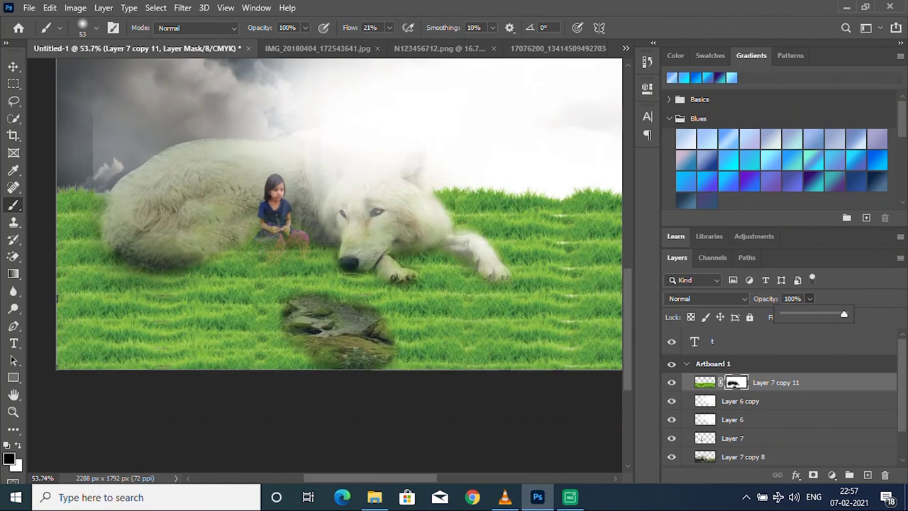
Enlarge the brush to 139 px and reveal the mossy rock patch in the grass.
{"action": "right_click", "coordinate": [339, 264]}
{"action": "left_click_drag", "start_coordinate": [431, 299], "coordinate": [454, 299]}
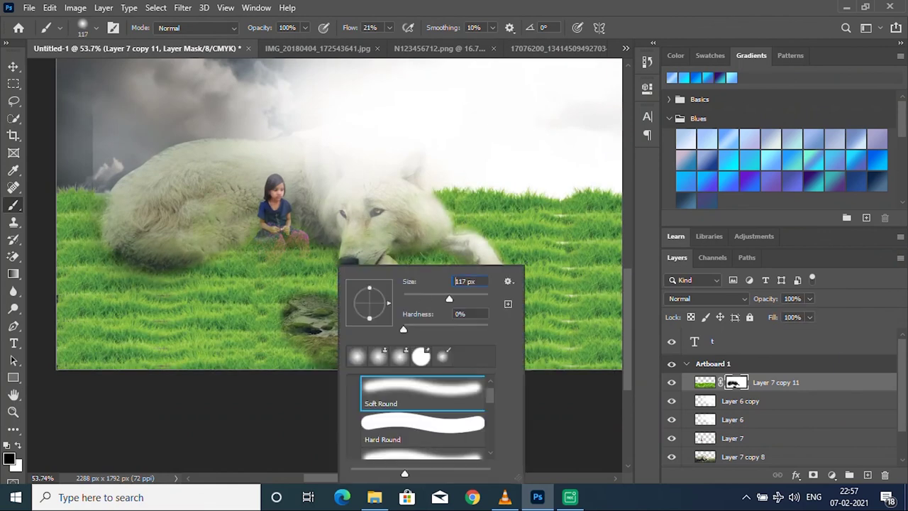
{"action": "mouse_move", "coordinate": [270, 313]}
{"action": "left_mouse_down"}
{"action": "mouse_move", "coordinate": [369, 333]}
{"action": "mouse_move", "coordinate": [284, 355]}
{"action": "mouse_move", "coordinate": [326, 358]}
{"action": "left_mouse_up"}
{"action": "left_click_drag", "start_coordinate": [270, 351], "coordinate": [312, 362]}
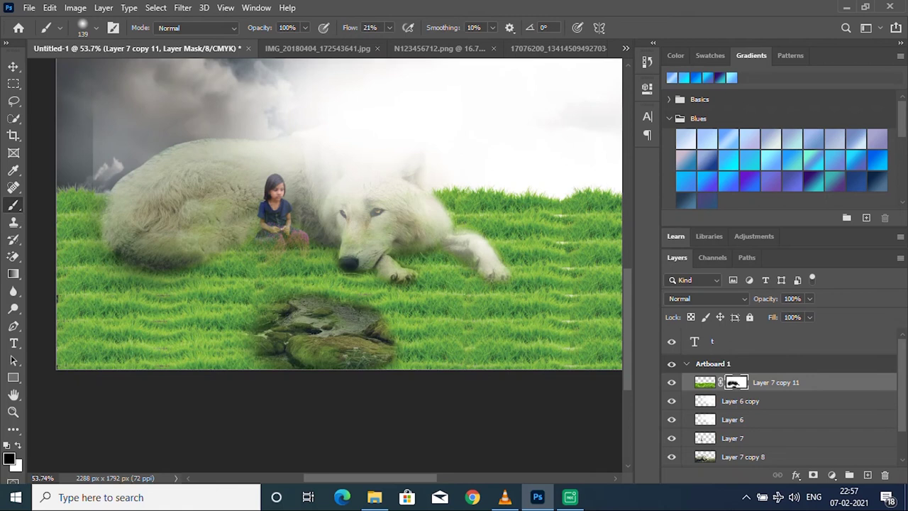
Lower the grass opacity to 59% and blend the grass edges around the rocks.
{"action": "left_click", "coordinate": [810, 299]}
{"action": "scroll", "coordinate": [301, 312], "scroll_direction": "up", "scroll_amount": 5}
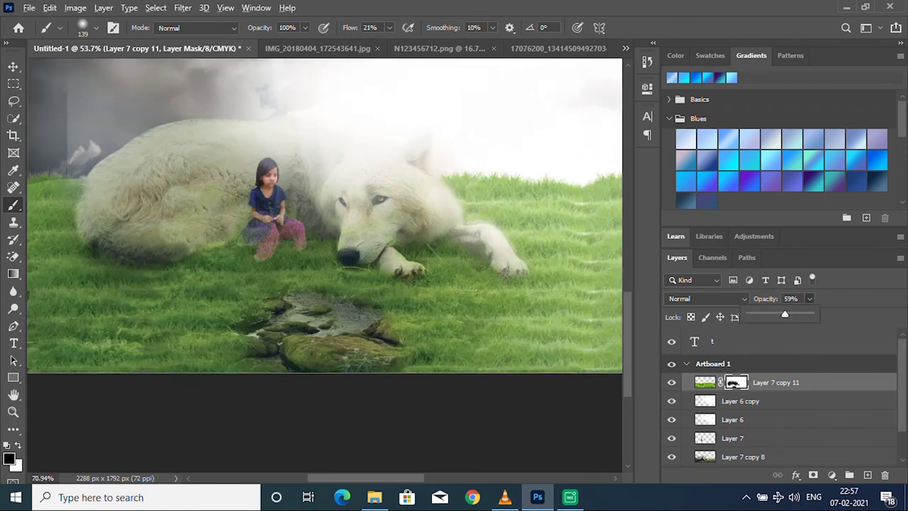
{"action": "left_click_drag", "start_coordinate": [323, 245], "coordinate": [361, 260]}
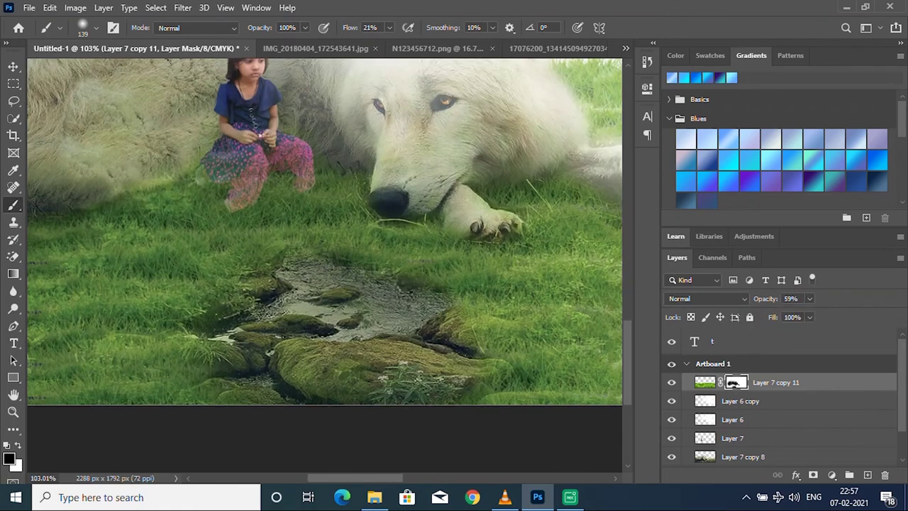
{"action": "mouse_move", "coordinate": [484, 353]}
{"action": "left_mouse_down"}
{"action": "mouse_move", "coordinate": [500, 377]}
{"action": "mouse_move", "coordinate": [502, 359]}
{"action": "left_mouse_up"}
{"action": "mouse_move", "coordinate": [487, 392]}
{"action": "left_mouse_down"}
{"action": "mouse_move", "coordinate": [501, 357]}
{"action": "mouse_move", "coordinate": [547, 383]}
{"action": "left_mouse_up"}
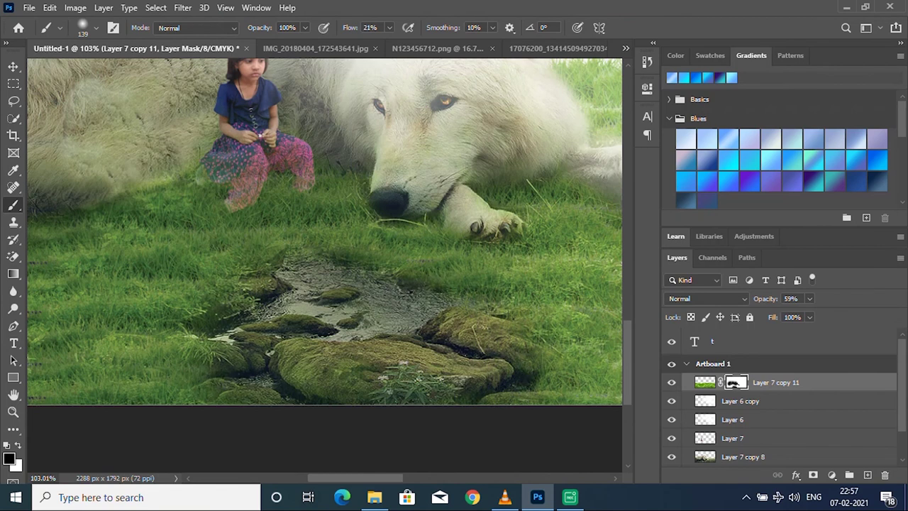
{"action": "mouse_move", "coordinate": [220, 397]}
{"action": "left_mouse_down"}
{"action": "mouse_move", "coordinate": [192, 354]}
{"action": "mouse_move", "coordinate": [196, 373]}
{"action": "left_mouse_up"}
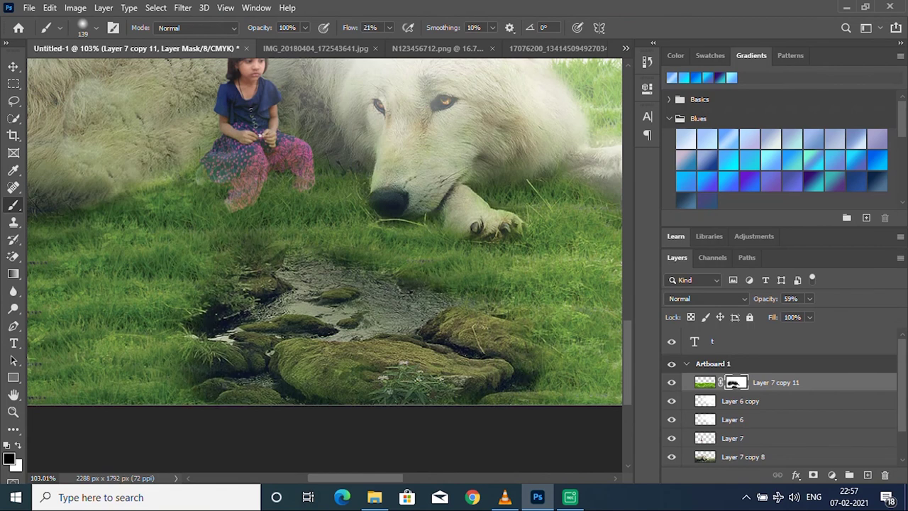
{"action": "scroll", "coordinate": [376, 305], "scroll_direction": "down", "scroll_amount": 3}
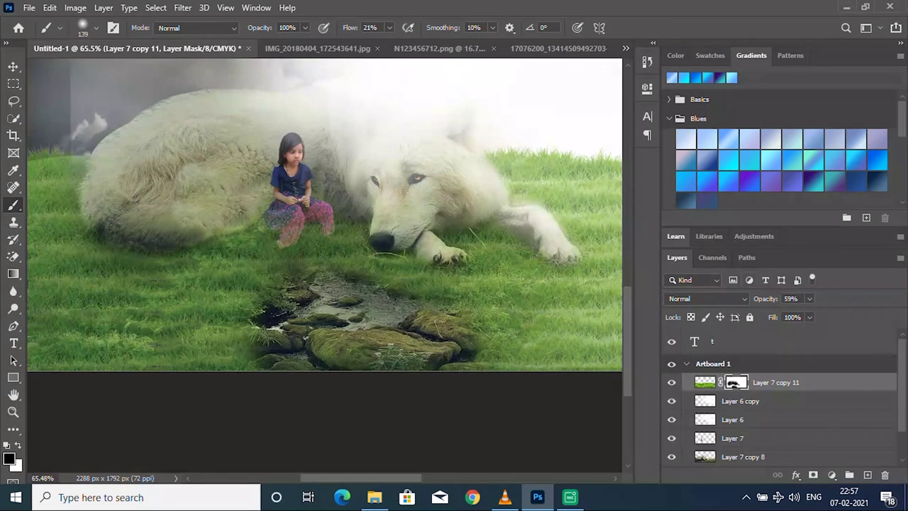
Restore grass opacity to 100% and blend grass left of and over the stones' top edge.
{"action": "left_click_drag", "start_coordinate": [809, 299], "coordinate": [835, 315]}
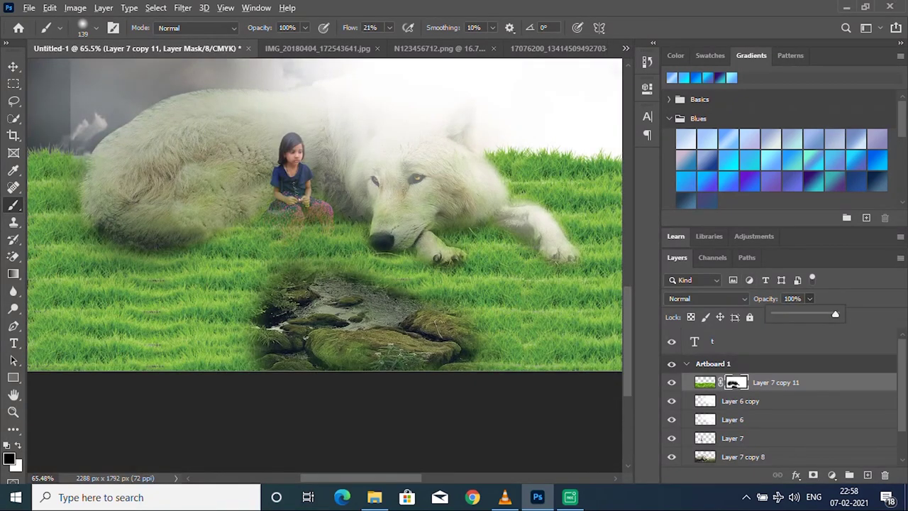
{"action": "scroll", "coordinate": [376, 284], "scroll_direction": "down", "scroll_amount": 2}
{"action": "key", "text": "Return"}
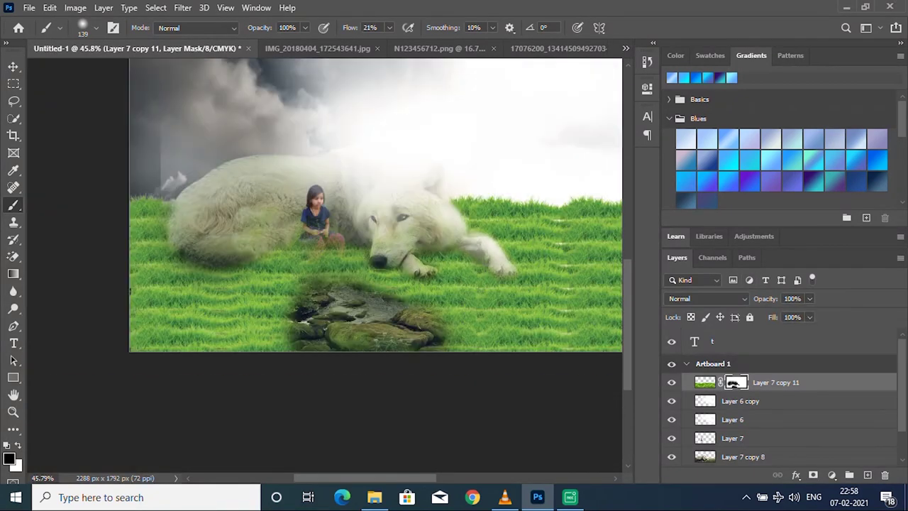
{"action": "scroll", "coordinate": [341, 311], "scroll_direction": "up", "scroll_amount": 2}
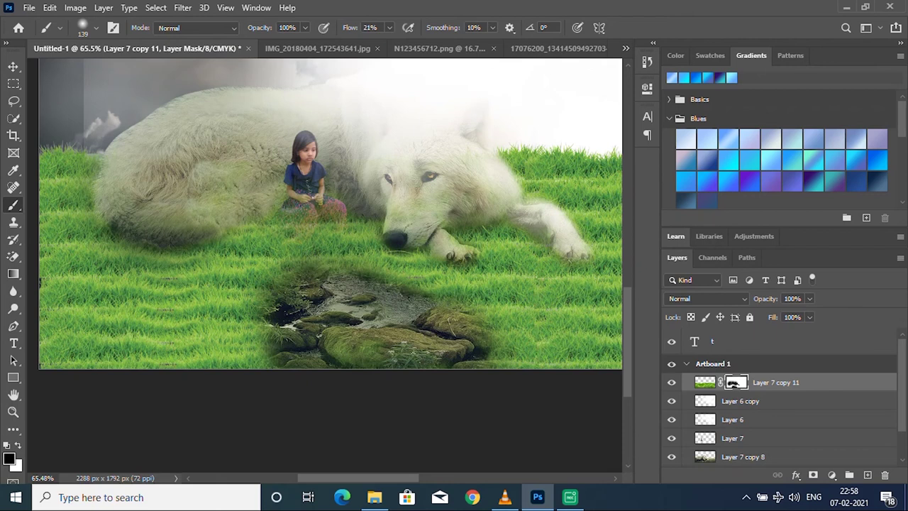
{"action": "mouse_move", "coordinate": [268, 279]}
{"action": "left_mouse_down"}
{"action": "mouse_move", "coordinate": [253, 331]}
{"action": "mouse_move", "coordinate": [264, 355]}
{"action": "left_mouse_up"}
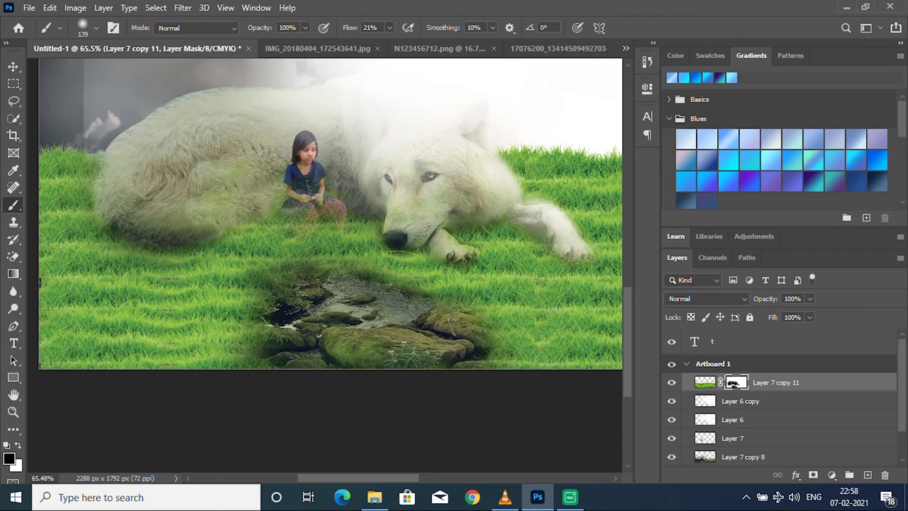
{"action": "left_click_drag", "start_coordinate": [387, 277], "coordinate": [475, 309]}
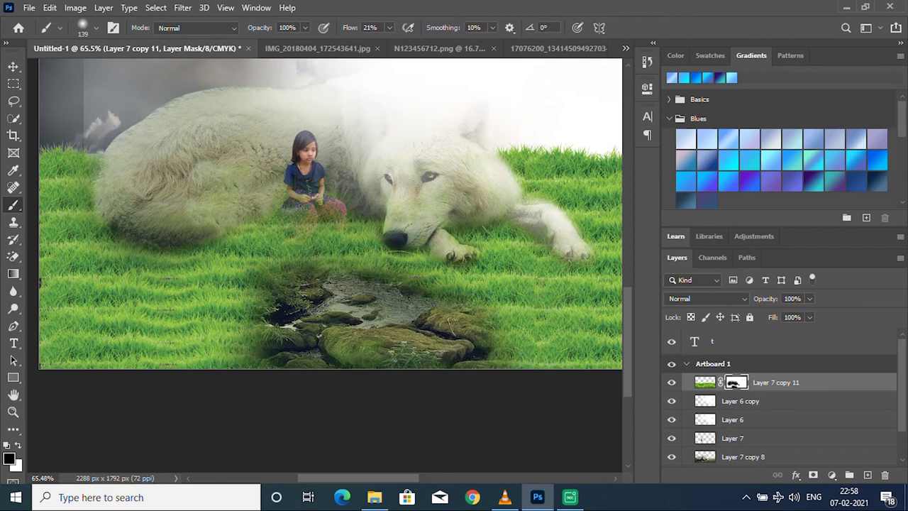
Zoom in on the girl and paint the grass mask so grass overlaps her pants.
{"action": "scroll", "coordinate": [305, 234], "scroll_direction": "up", "scroll_amount": 2}
{"action": "scroll", "coordinate": [312, 163], "scroll_direction": "up", "scroll_amount": 2}
{"action": "scroll", "coordinate": [312, 163], "scroll_direction": "up", "scroll_amount": 1}
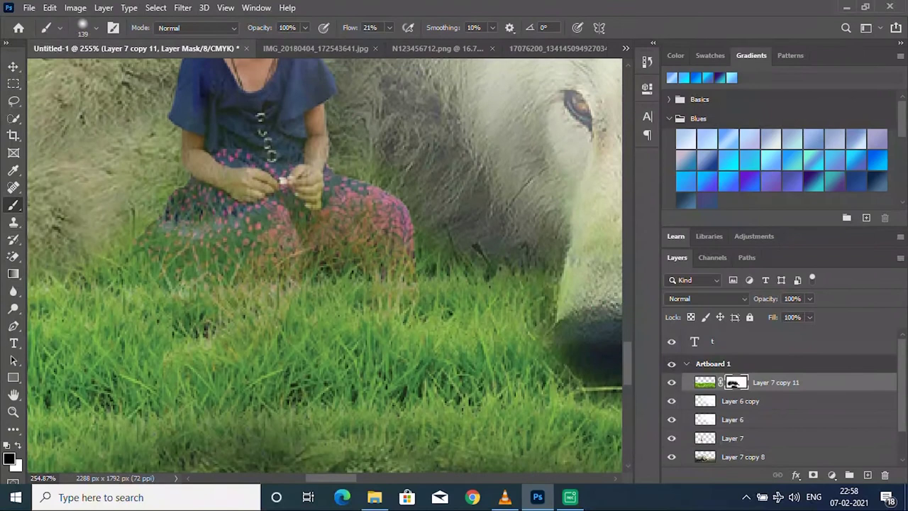
{"action": "scroll", "coordinate": [324, 265], "scroll_direction": "up", "scroll_amount": 3}
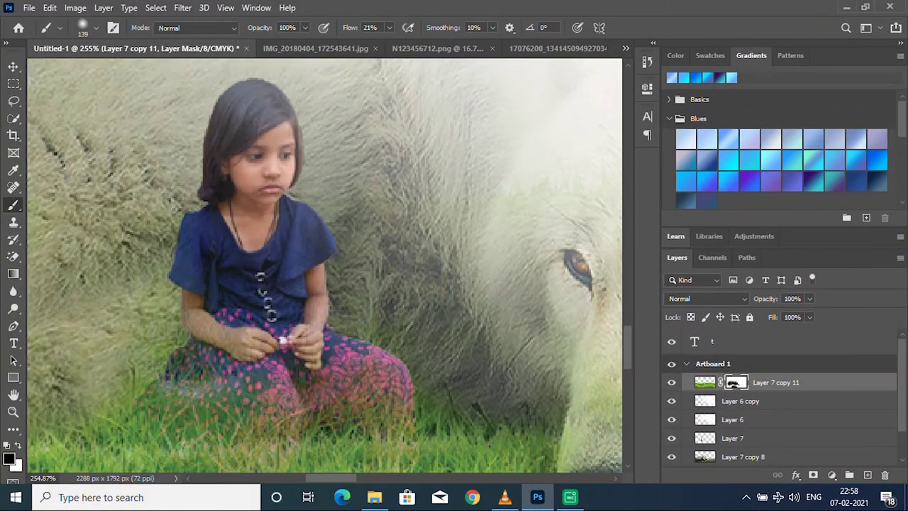
{"action": "scroll", "coordinate": [419, 320], "scroll_direction": "down", "scroll_amount": 2}
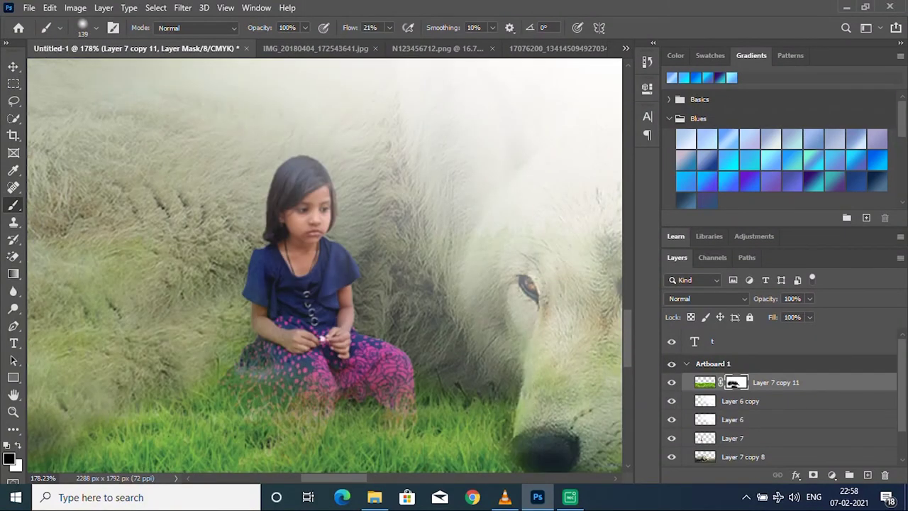
{"action": "mouse_move", "coordinate": [244, 398]}
{"action": "left_mouse_down"}
{"action": "mouse_move", "coordinate": [291, 387]}
{"action": "mouse_move", "coordinate": [263, 418]}
{"action": "left_mouse_up"}
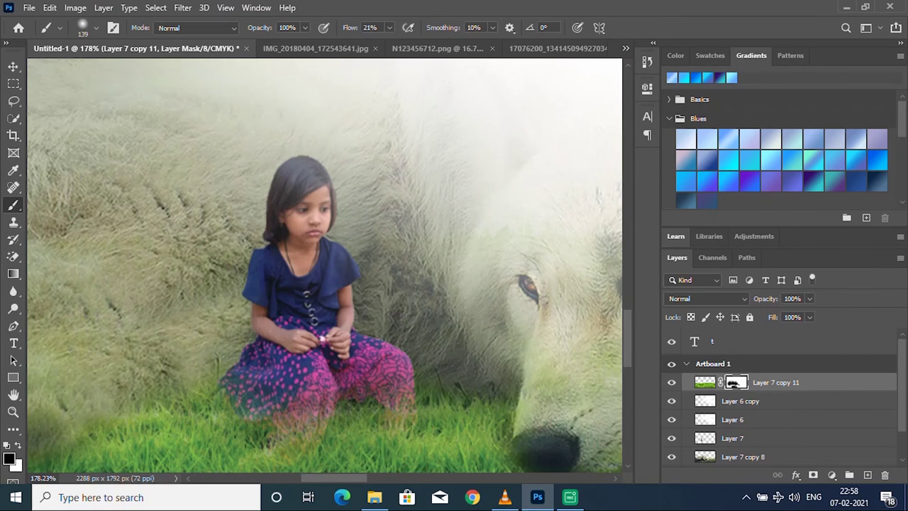
{"action": "scroll", "coordinate": [330, 351], "scroll_direction": "down", "scroll_amount": 2}
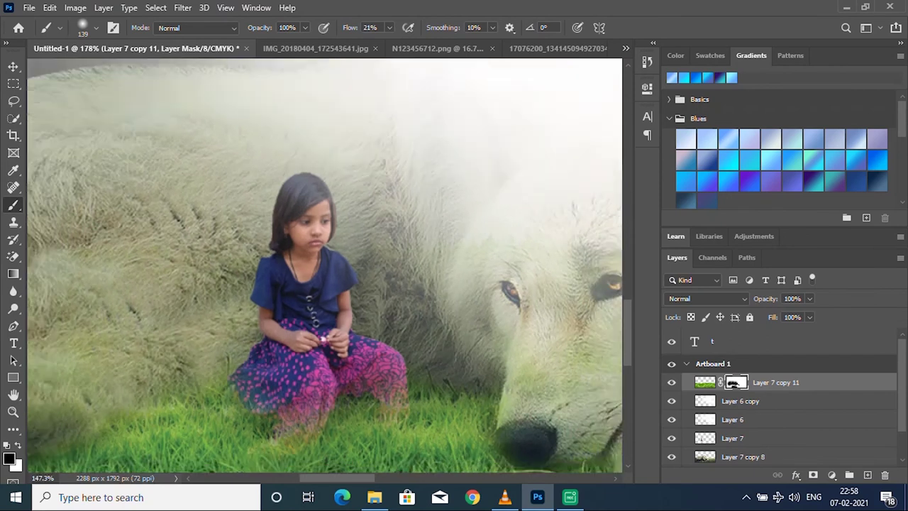
{"action": "scroll", "coordinate": [301, 426], "scroll_direction": "down", "scroll_amount": 2}
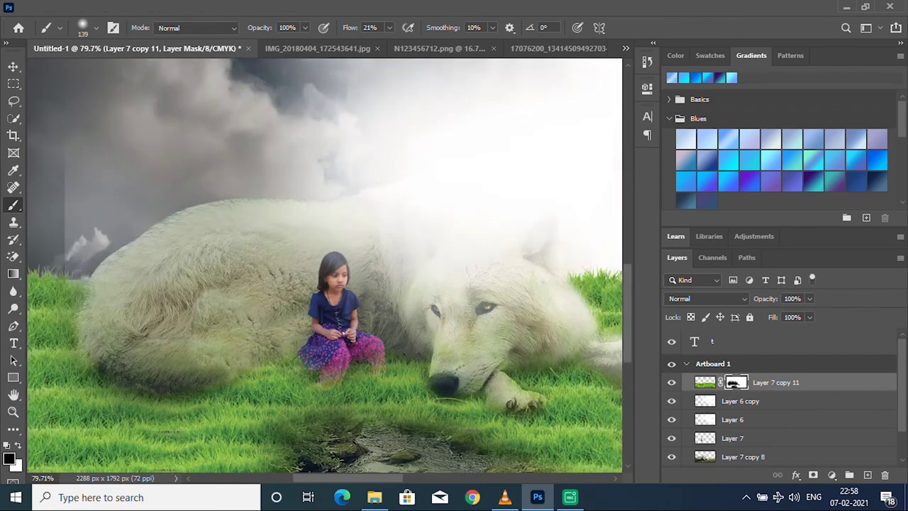
{"action": "scroll", "coordinate": [301, 426], "scroll_direction": "up", "scroll_amount": 2}
{"action": "scroll", "coordinate": [301, 426], "scroll_direction": "up", "scroll_amount": 2}
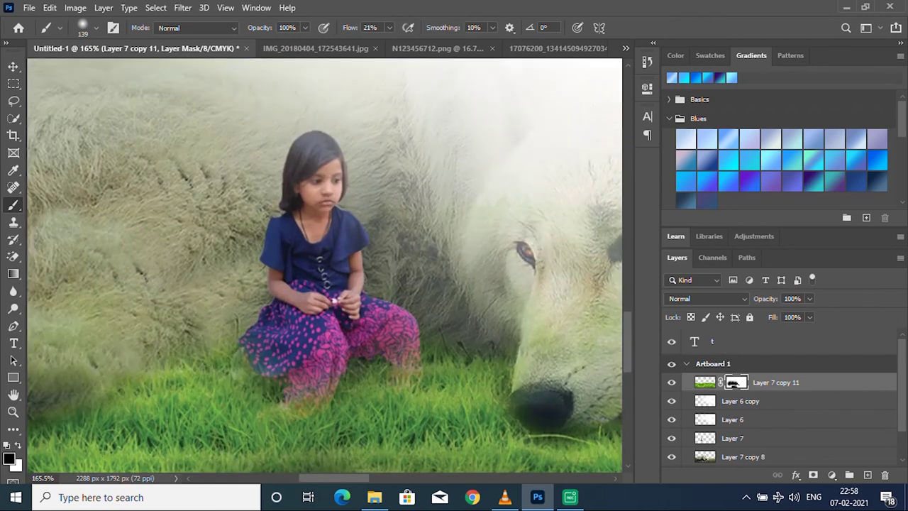
{"action": "scroll", "coordinate": [325, 266], "scroll_direction": "down", "scroll_amount": 1}
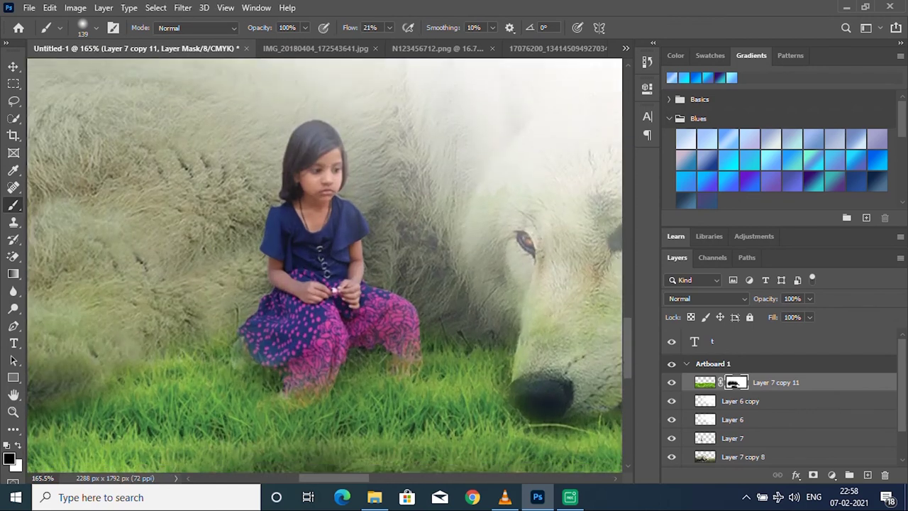
{"action": "scroll", "coordinate": [325, 266], "scroll_direction": "down", "scroll_amount": 3}
Swap colours and restore the girl's lower legs with a 29 px brush.
{"action": "key", "text": "x"}
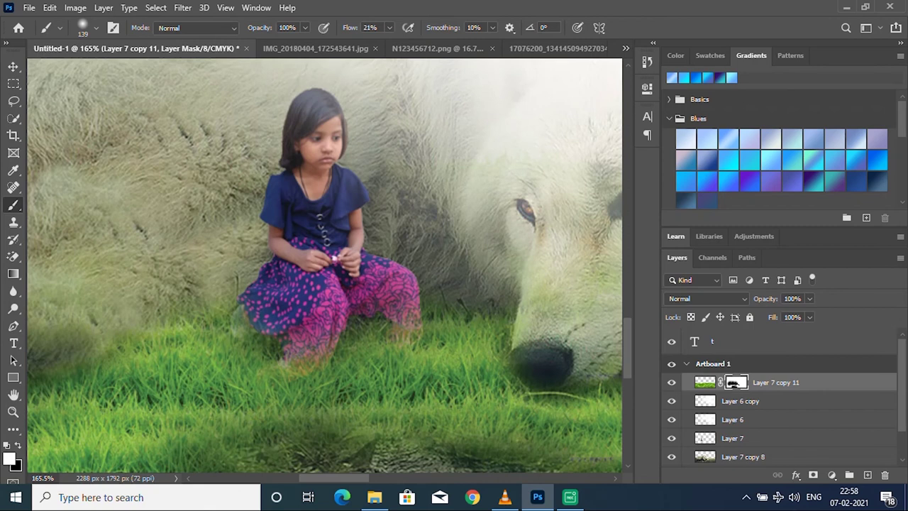
{"action": "right_click", "coordinate": [198, 266]}
{"action": "left_click_drag", "start_coordinate": [286, 299], "coordinate": [272, 299]}
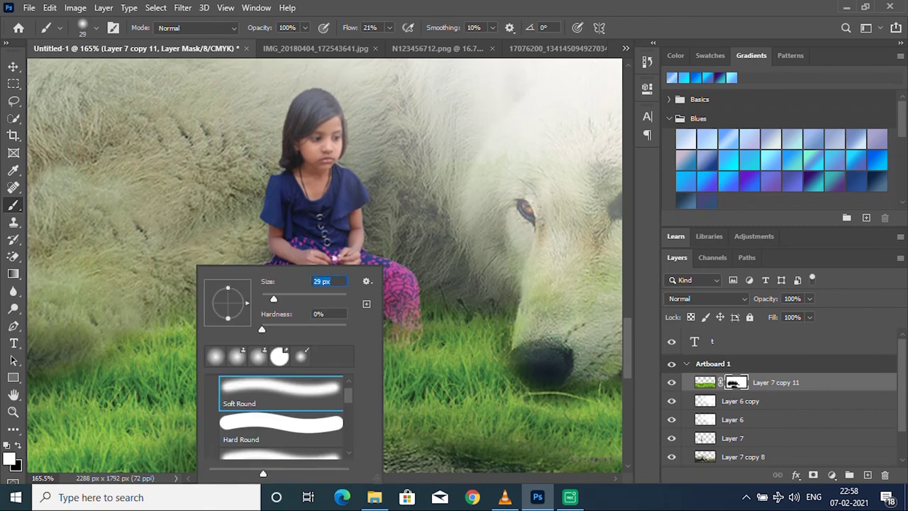
{"action": "key", "text": "Return"}
{"action": "mouse_move", "coordinate": [227, 334]}
{"action": "left_mouse_down"}
{"action": "mouse_move", "coordinate": [281, 333]}
{"action": "mouse_move", "coordinate": [235, 348]}
{"action": "mouse_move", "coordinate": [319, 355]}
{"action": "mouse_move", "coordinate": [248, 341]}
{"action": "mouse_move", "coordinate": [284, 390]}
{"action": "mouse_move", "coordinate": [301, 390]}
{"action": "left_mouse_up"}
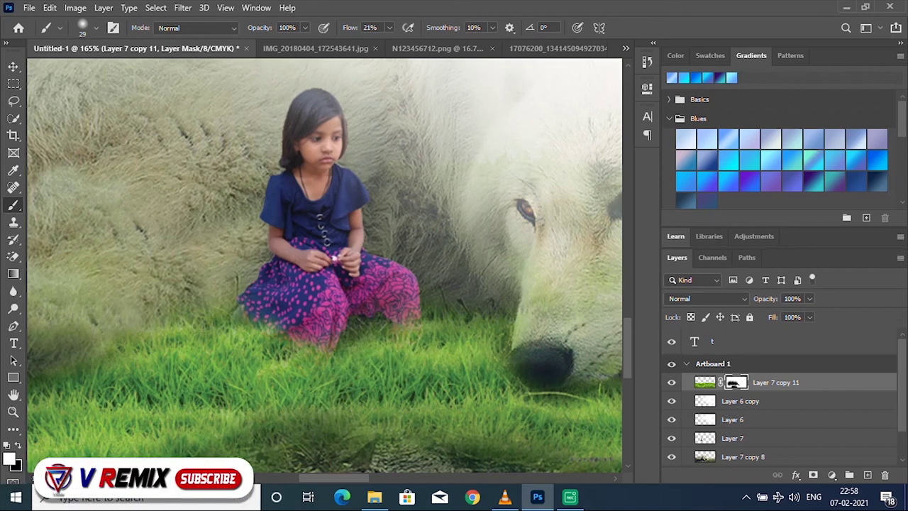
{"action": "scroll", "coordinate": [410, 426], "scroll_direction": "down", "scroll_amount": 2}
{"action": "scroll", "coordinate": [409, 426], "scroll_direction": "down", "scroll_amount": 2}
{"action": "scroll", "coordinate": [410, 426], "scroll_direction": "down", "scroll_amount": 1}
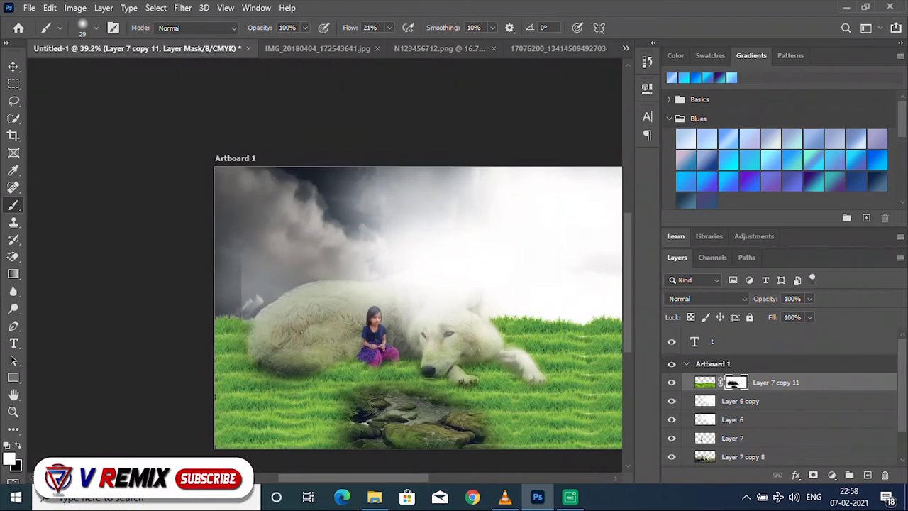
Move Layer 6 copy above Layer 7 copy 11 in the Layers panel.
{"action": "scroll", "coordinate": [419, 305], "scroll_direction": "down", "scroll_amount": 1}
{"action": "scroll", "coordinate": [419, 306], "scroll_direction": "down", "scroll_amount": 1}
{"action": "scroll", "coordinate": [419, 305], "scroll_direction": "down", "scroll_amount": 1}
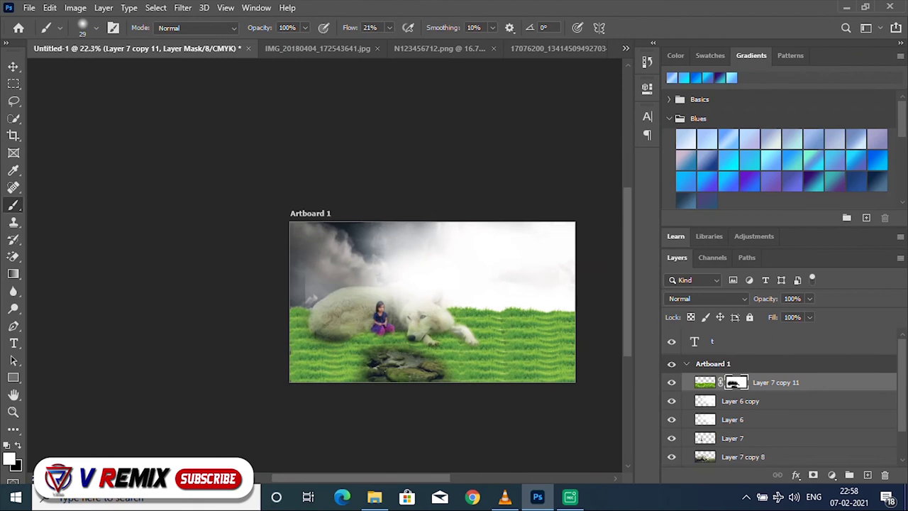
{"action": "left_click_drag", "start_coordinate": [740, 401], "coordinate": [740, 377]}
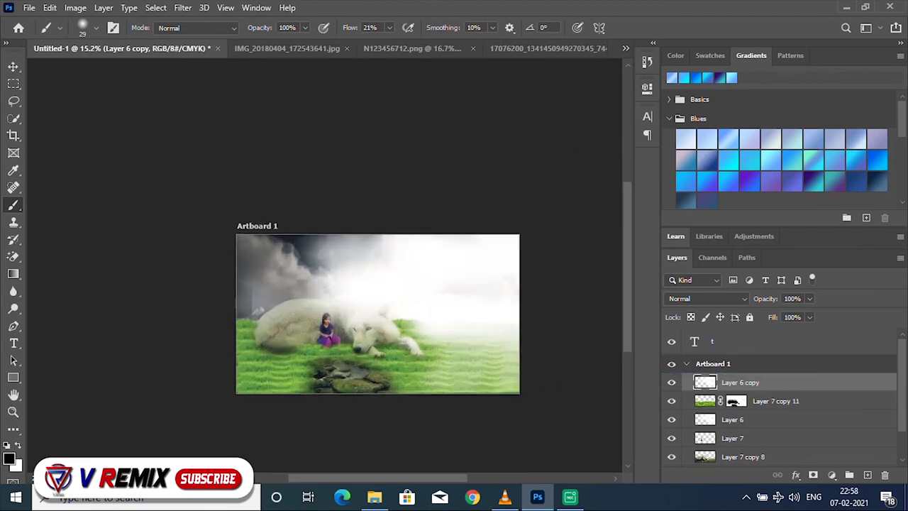
{"action": "scroll", "coordinate": [420, 348], "scroll_direction": "up", "scroll_amount": 1}
{"action": "scroll", "coordinate": [420, 348], "scroll_direction": "up", "scroll_amount": 1}
{"action": "scroll", "coordinate": [420, 348], "scroll_direction": "up", "scroll_amount": 1}
{"action": "scroll", "coordinate": [420, 347], "scroll_direction": "up", "scroll_amount": 1}
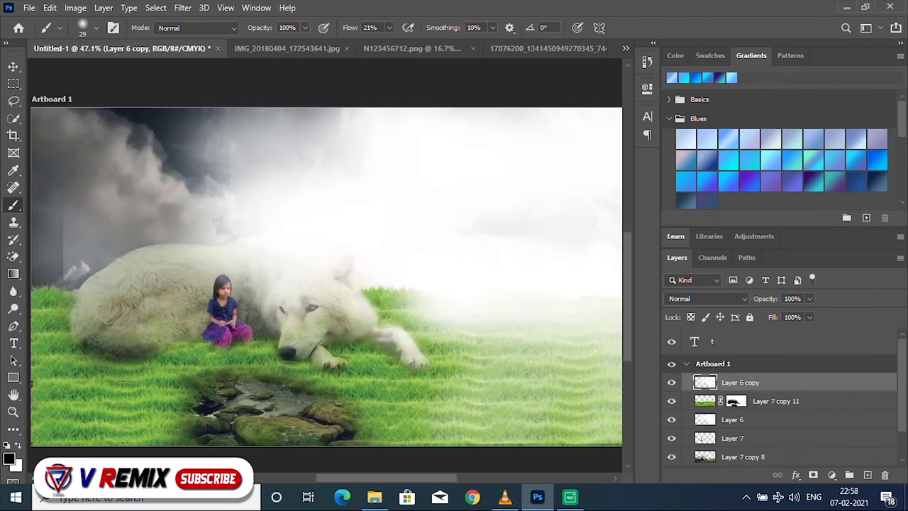
{"action": "scroll", "coordinate": [303, 332], "scroll_direction": "down", "scroll_amount": 1}
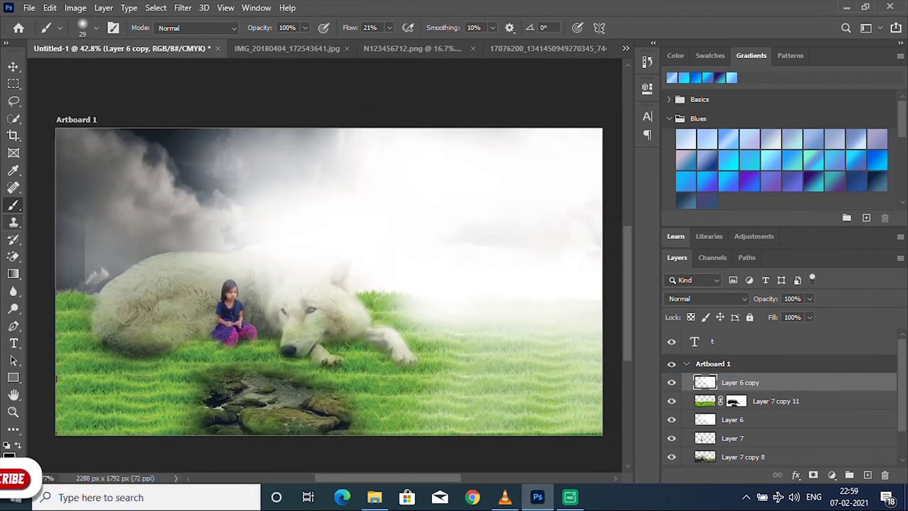
{"action": "scroll", "coordinate": [391, 296], "scroll_direction": "down", "scroll_amount": 1}
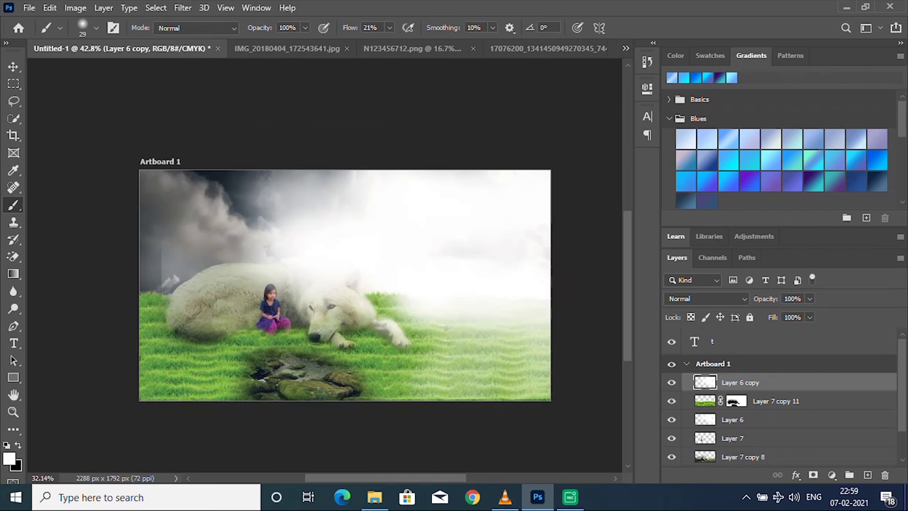
Paint white fog over the lower-right grass with a 171 px brush.
{"action": "right_click", "coordinate": [477, 253]}
{"action": "left_click_drag", "start_coordinate": [555, 289], "coordinate": [589, 289]}
{"action": "key", "text": "Return"}
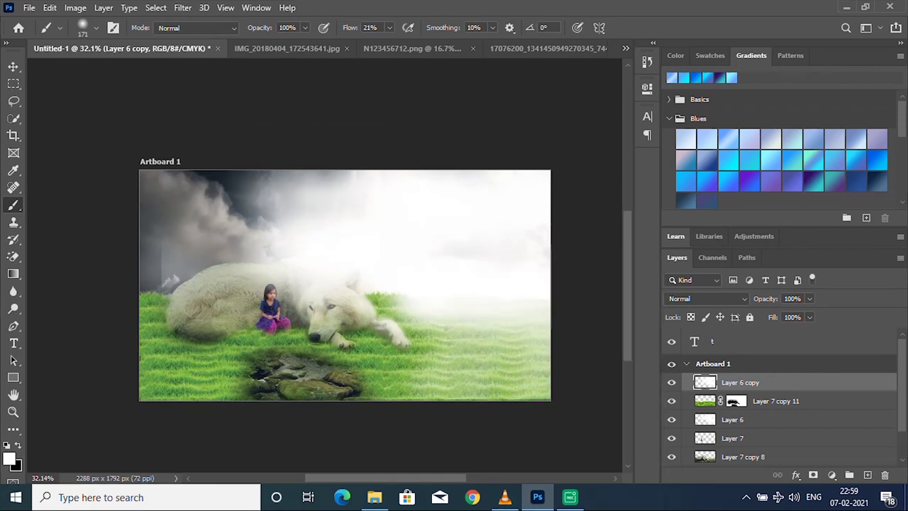
{"action": "mouse_move", "coordinate": [499, 330]}
{"action": "left_mouse_down"}
{"action": "mouse_move", "coordinate": [499, 379]}
{"action": "mouse_move", "coordinate": [512, 397]}
{"action": "left_mouse_up"}
{"action": "scroll", "coordinate": [428, 334], "scroll_direction": "down", "scroll_amount": 1}
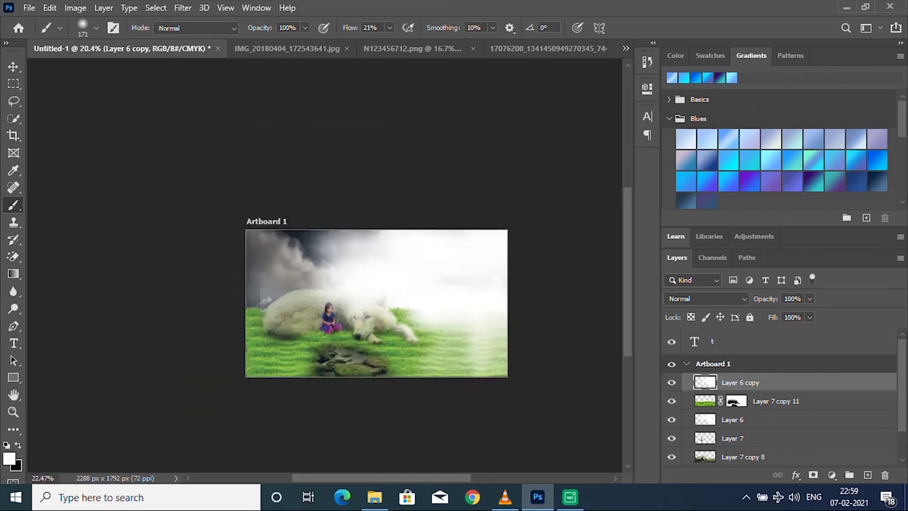
{"action": "scroll", "coordinate": [503, 309], "scroll_direction": "up", "scroll_amount": 1}
Whiten the dark upper-left clouds with a 448 px soft white brush.
{"action": "right_click", "coordinate": [503, 309]}
{"action": "left_click_drag", "start_coordinate": [551, 299], "coordinate": [567, 298]}
{"action": "key", "text": "Return"}
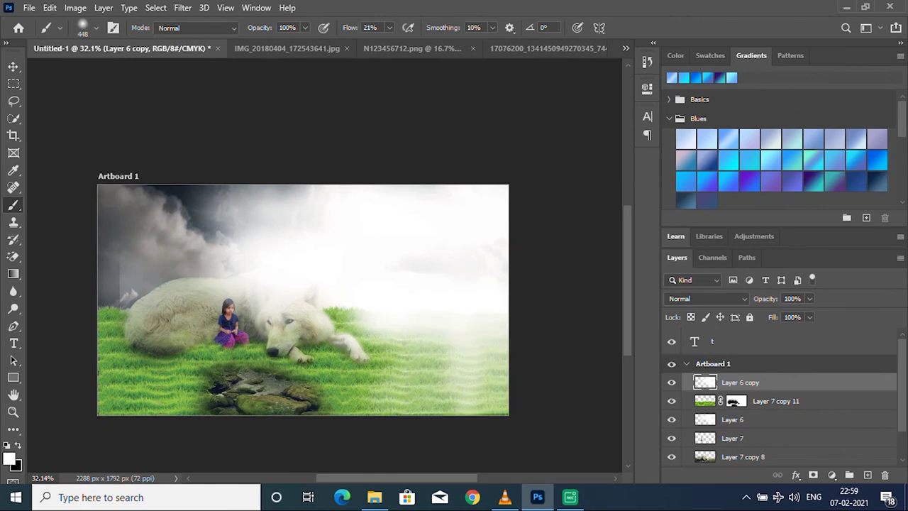
{"action": "left_click_drag", "start_coordinate": [259, 207], "coordinate": [253, 208]}
{"action": "left_click_drag", "start_coordinate": [181, 226], "coordinate": [189, 250]}
{"action": "left_click_drag", "start_coordinate": [122, 206], "coordinate": [124, 291]}
{"action": "mouse_move", "coordinate": [121, 199]}
{"action": "left_mouse_down"}
{"action": "mouse_move", "coordinate": [125, 234]}
{"action": "mouse_move", "coordinate": [255, 213]}
{"action": "left_mouse_up"}
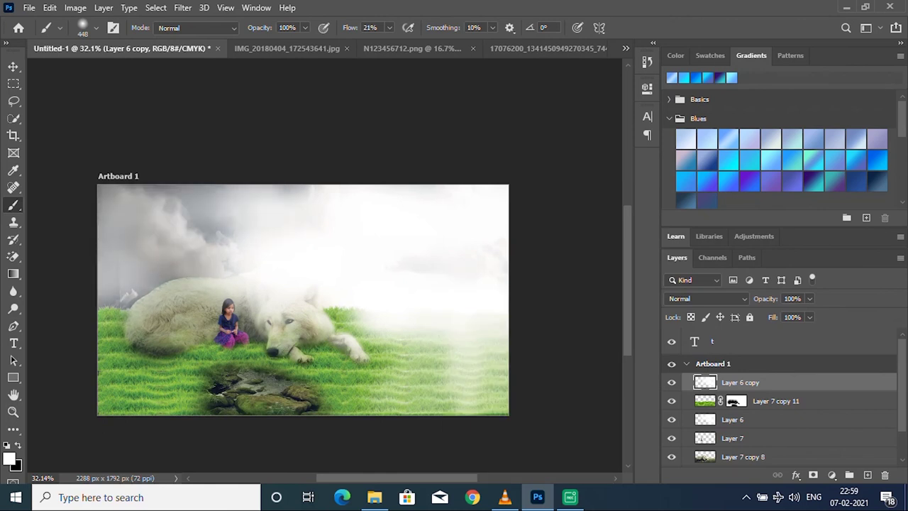
{"action": "mouse_move", "coordinate": [107, 220]}
{"action": "left_mouse_down"}
{"action": "mouse_move", "coordinate": [146, 259]}
{"action": "mouse_move", "coordinate": [306, 213]}
{"action": "left_mouse_up"}
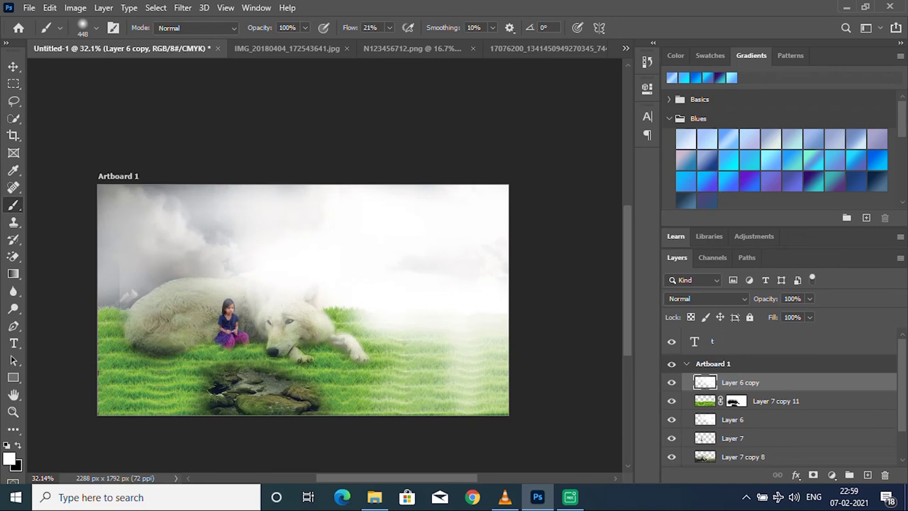
Mist the grass near the wolf's front paw and whiten the upper-left clouds again.
{"action": "left_click_drag", "start_coordinate": [316, 316], "coordinate": [362, 351]}
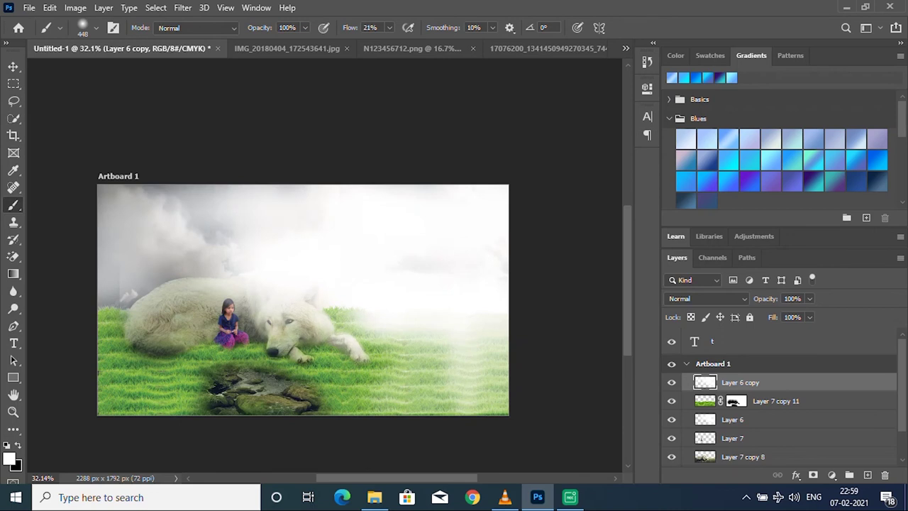
{"action": "left_click_drag", "start_coordinate": [327, 312], "coordinate": [379, 351]}
{"action": "scroll", "coordinate": [230, 354], "scroll_direction": "up", "scroll_amount": 3}
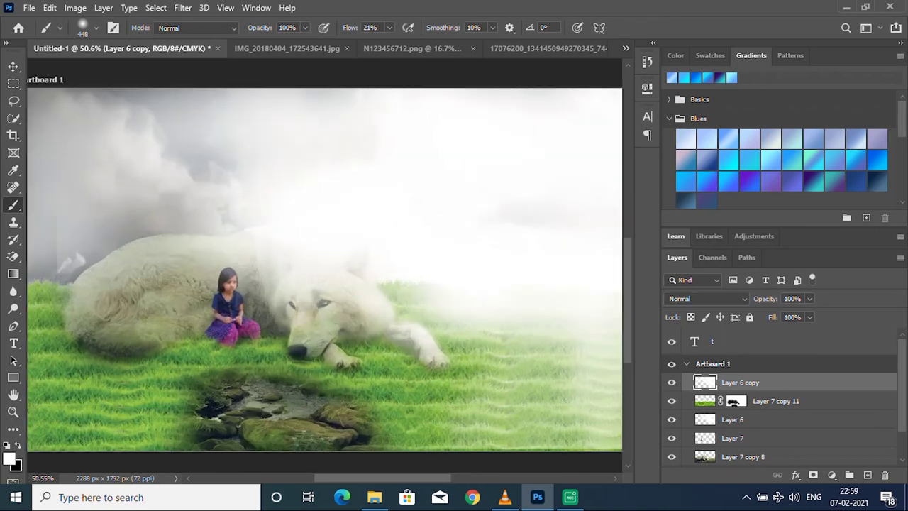
{"action": "left_click_drag", "start_coordinate": [163, 185], "coordinate": [202, 202]}
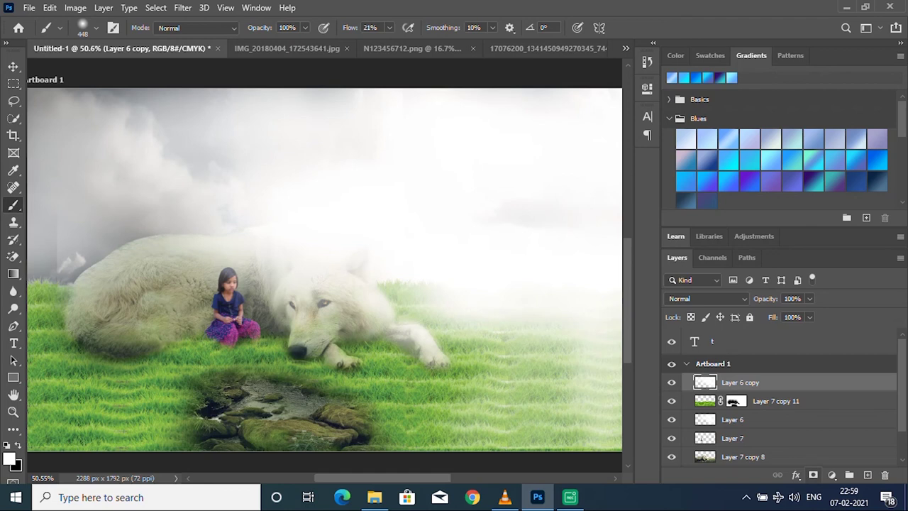
Add a new Layer 8 and move it below Layer 6.
{"action": "left_click", "coordinate": [867, 475]}
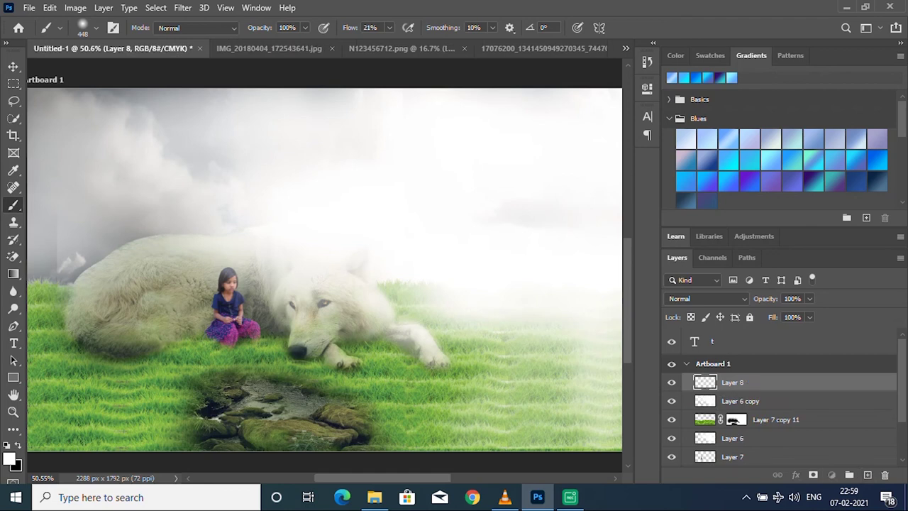
{"action": "mouse_move", "coordinate": [733, 383]}
{"action": "left_mouse_down"}
{"action": "mouse_move", "coordinate": [733, 448]}
{"action": "mouse_move", "coordinate": [733, 412]}
{"action": "left_mouse_up"}
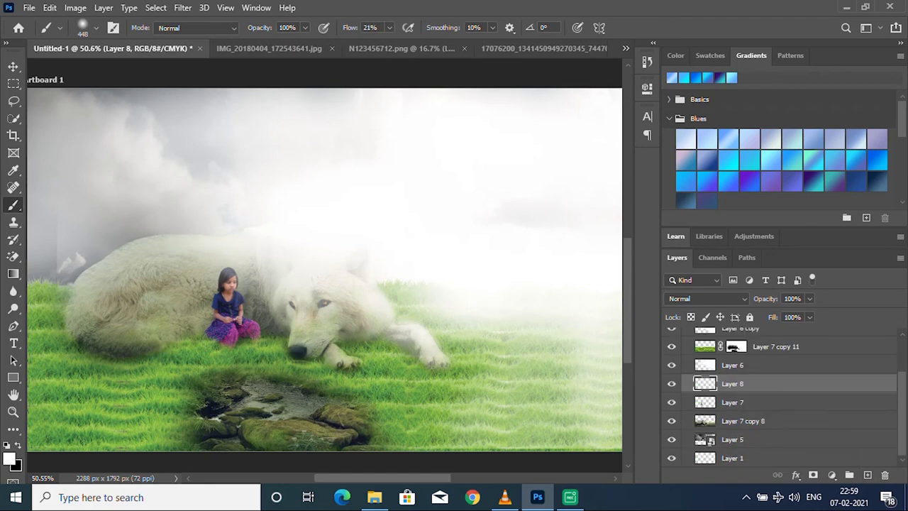
{"action": "scroll", "coordinate": [138, 328], "scroll_direction": "up", "scroll_amount": 1}
{"action": "scroll", "coordinate": [242, 284], "scroll_direction": "up", "scroll_amount": 1}
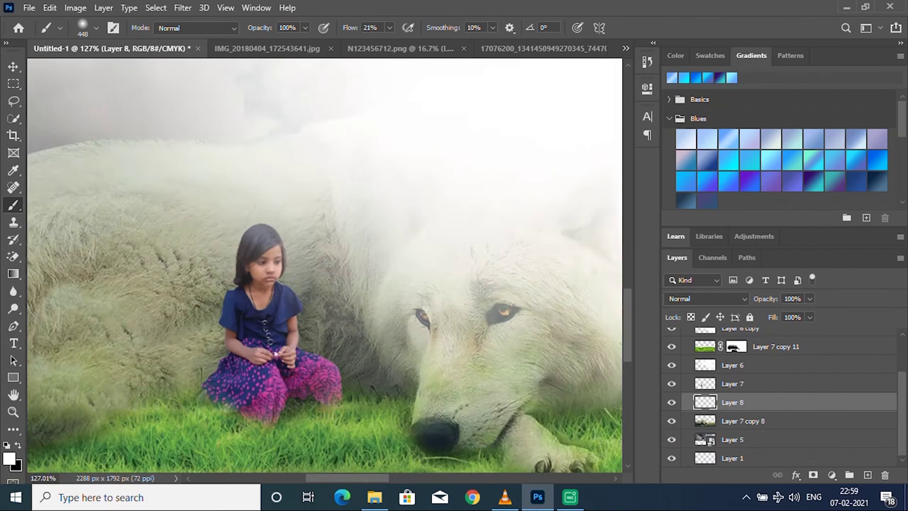
{"action": "scroll", "coordinate": [241, 283], "scroll_direction": "up", "scroll_amount": 1}
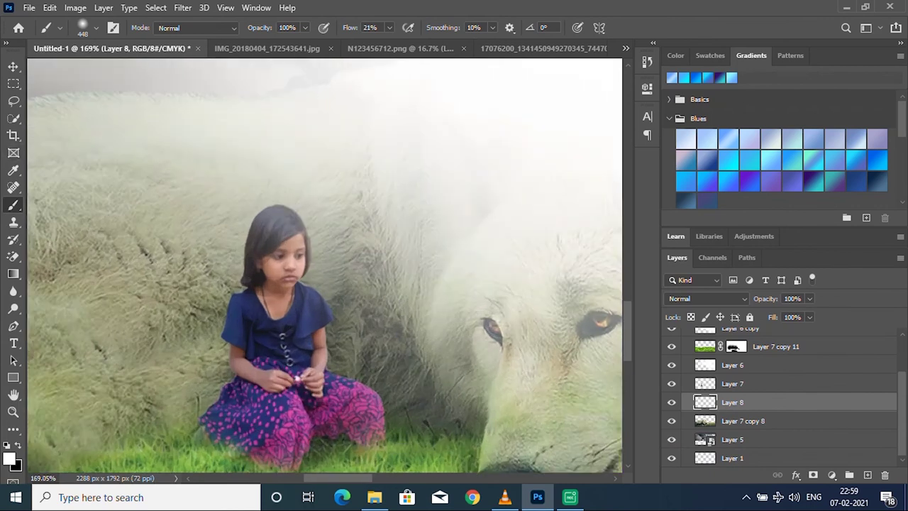
Set a 73 px brush with black as the painting colour.
{"action": "right_click", "coordinate": [291, 264]}
{"action": "type", "text": "73"}
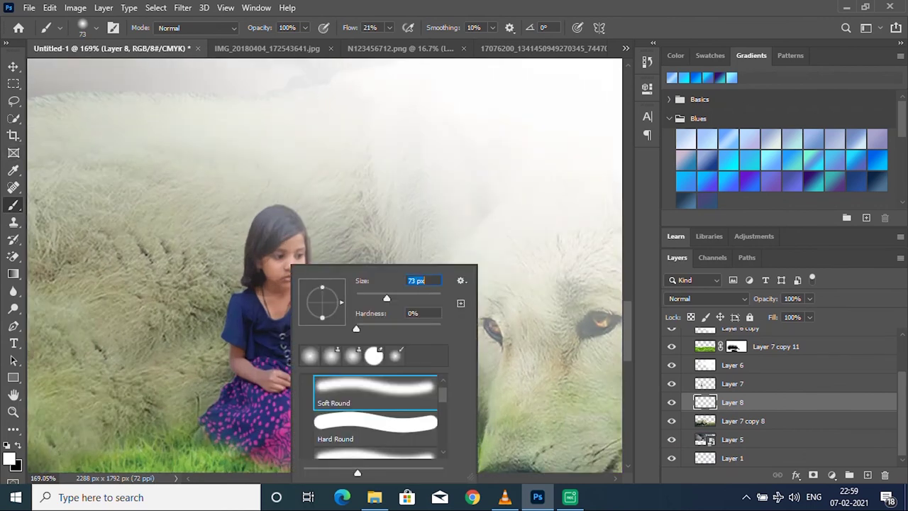
{"action": "key", "text": "Return"}
{"action": "key", "text": "x"}
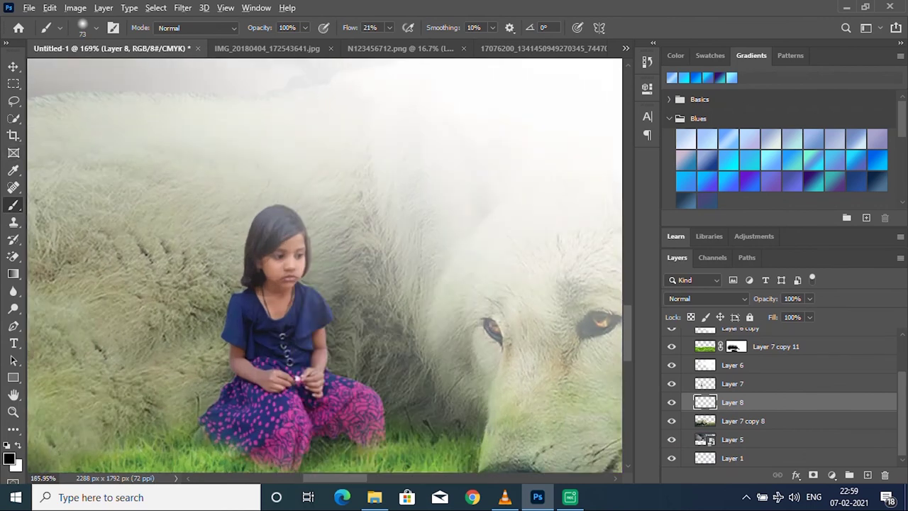
{"action": "scroll", "coordinate": [205, 291], "scroll_direction": "up", "scroll_amount": 2}
Paint a soft dark shadow in the wolf's fur behind and beside the girl.
{"action": "left_click_drag", "start_coordinate": [237, 227], "coordinate": [188, 390]}
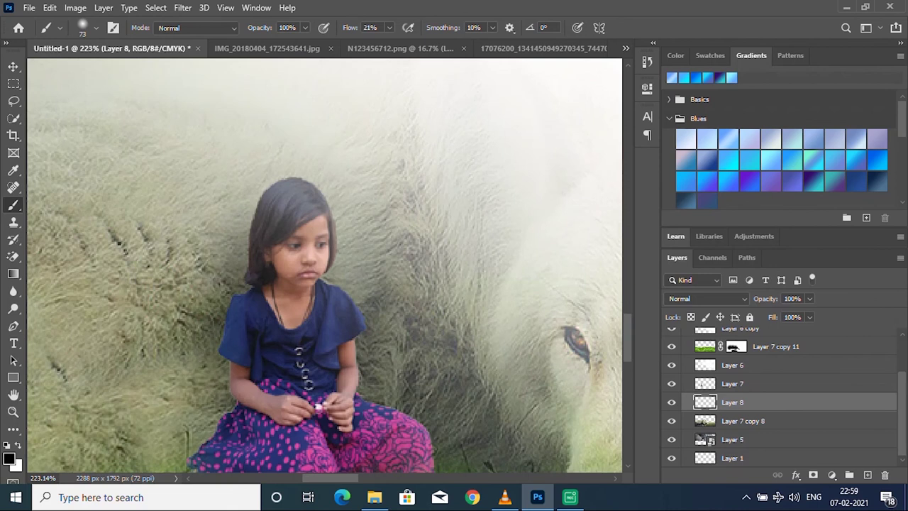
{"action": "scroll", "coordinate": [324, 265], "scroll_direction": "down", "scroll_amount": 2}
{"action": "left_click_drag", "start_coordinate": [238, 192], "coordinate": [188, 412]}
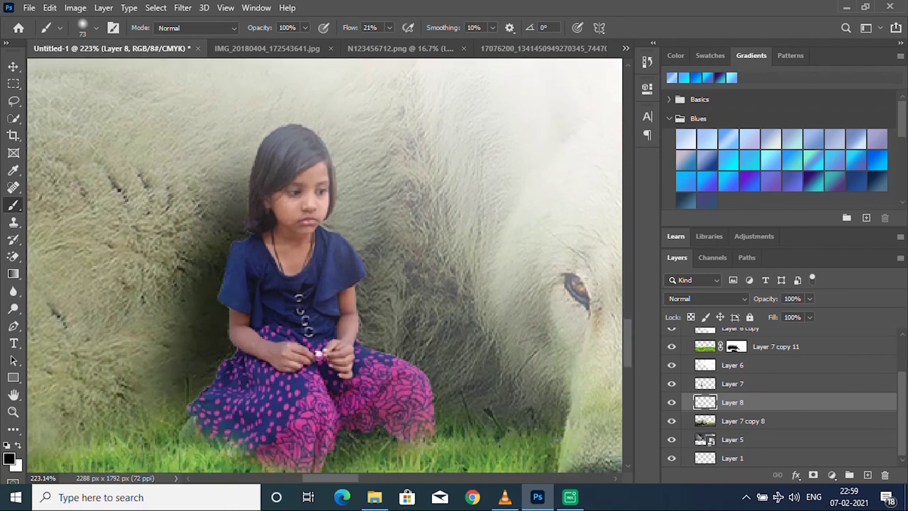
{"action": "left_click_drag", "start_coordinate": [241, 142], "coordinate": [178, 426]}
{"action": "scroll", "coordinate": [320, 277], "scroll_direction": "down", "scroll_amount": 5}
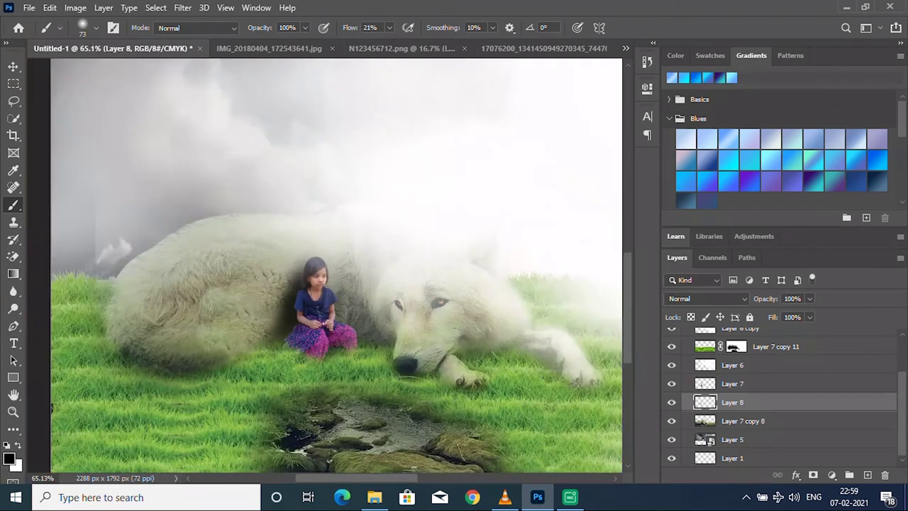
{"action": "scroll", "coordinate": [355, 284], "scroll_direction": "up", "scroll_amount": 4}
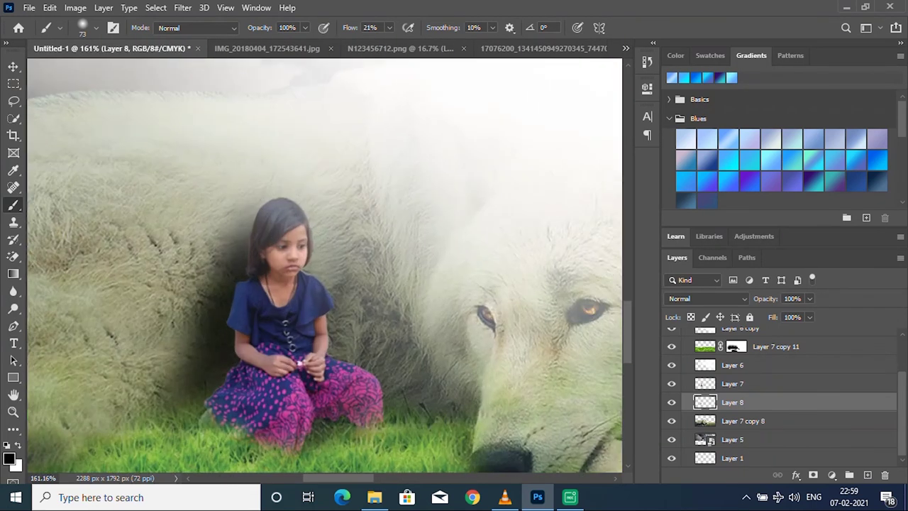
{"action": "left_click_drag", "start_coordinate": [247, 213], "coordinate": [181, 398]}
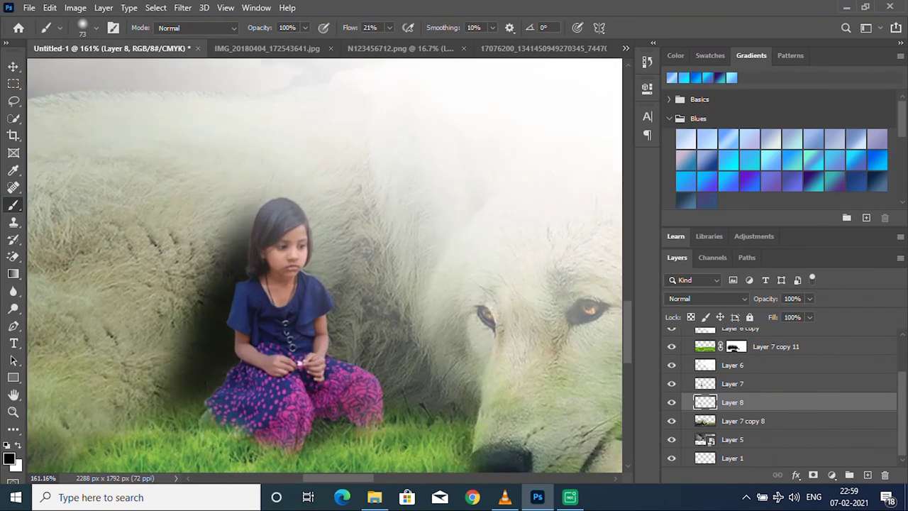
Shrink the brush to 34 px.
{"action": "scroll", "coordinate": [291, 312], "scroll_direction": "down", "scroll_amount": 1}
{"action": "scroll", "coordinate": [291, 312], "scroll_direction": "down", "scroll_amount": 2}
{"action": "scroll", "coordinate": [291, 312], "scroll_direction": "down", "scroll_amount": 1}
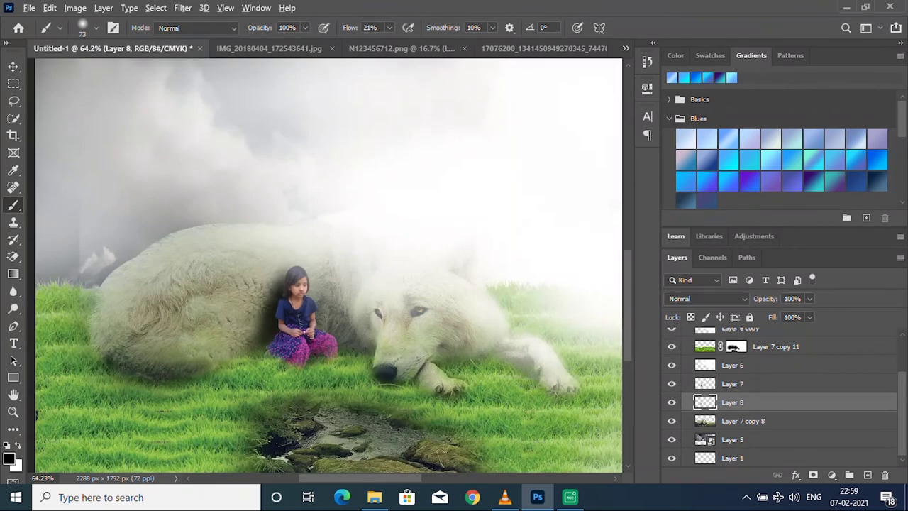
{"action": "scroll", "coordinate": [286, 298], "scroll_direction": "up", "scroll_amount": 2}
{"action": "scroll", "coordinate": [298, 312], "scroll_direction": "down", "scroll_amount": 1}
{"action": "scroll", "coordinate": [298, 313], "scroll_direction": "up", "scroll_amount": 1}
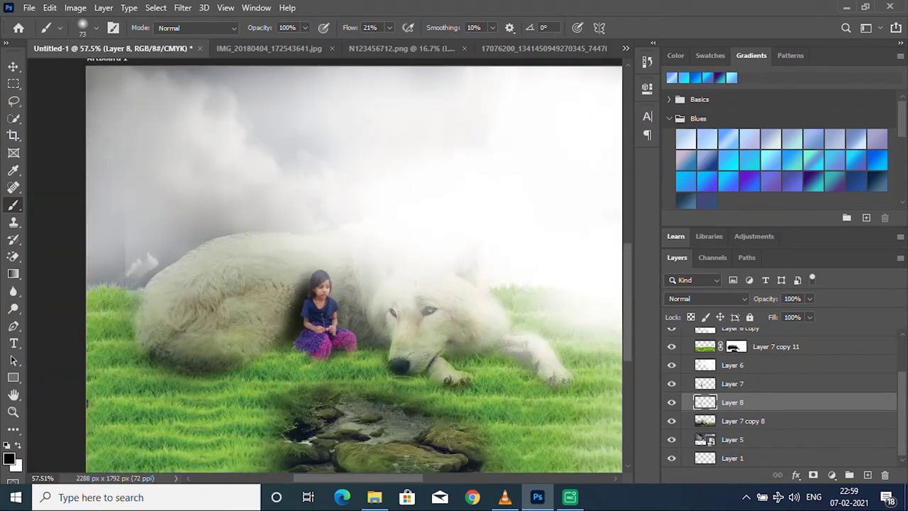
{"action": "scroll", "coordinate": [298, 313], "scroll_direction": "up", "scroll_amount": 1}
{"action": "scroll", "coordinate": [298, 312], "scroll_direction": "up", "scroll_amount": 1}
{"action": "scroll", "coordinate": [348, 270], "scroll_direction": "up", "scroll_amount": 1}
{"action": "scroll", "coordinate": [348, 269], "scroll_direction": "up", "scroll_amount": 3}
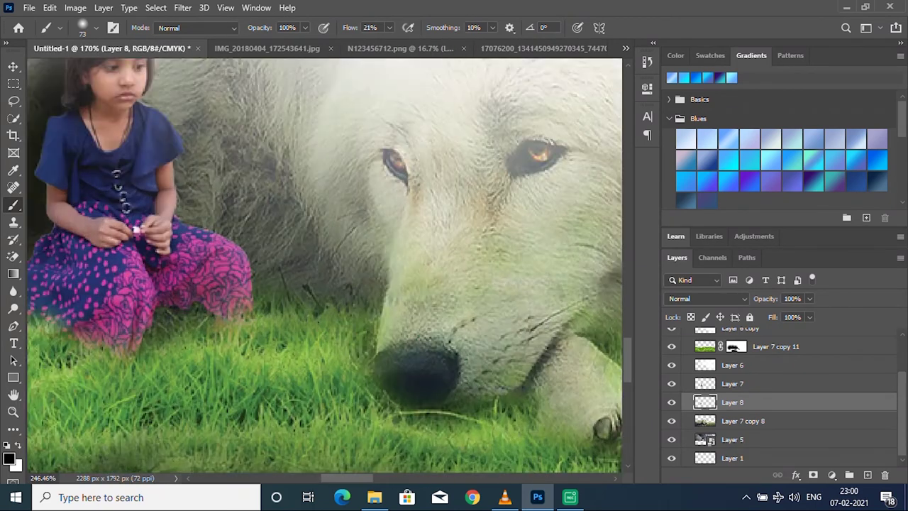
{"action": "right_click", "coordinate": [348, 264]}
{"action": "left_click_drag", "start_coordinate": [444, 299], "coordinate": [431, 299]}
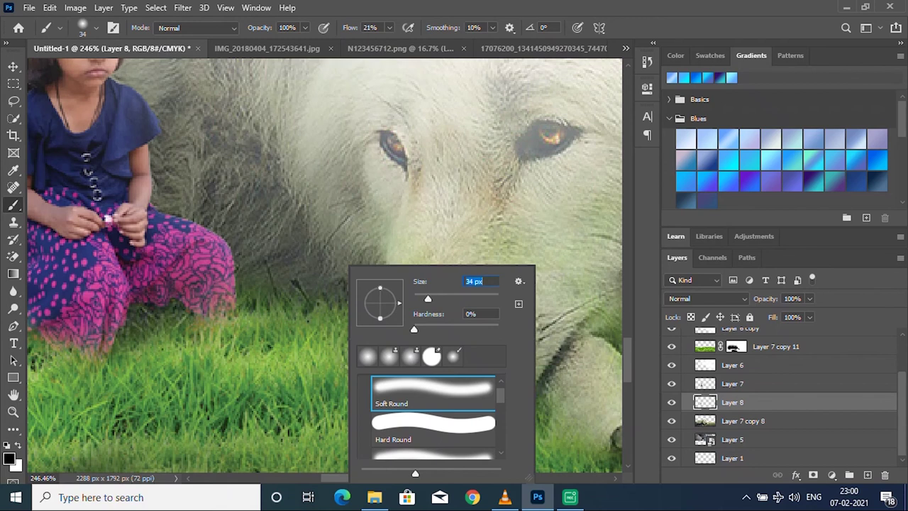
{"action": "key", "text": "Return"}
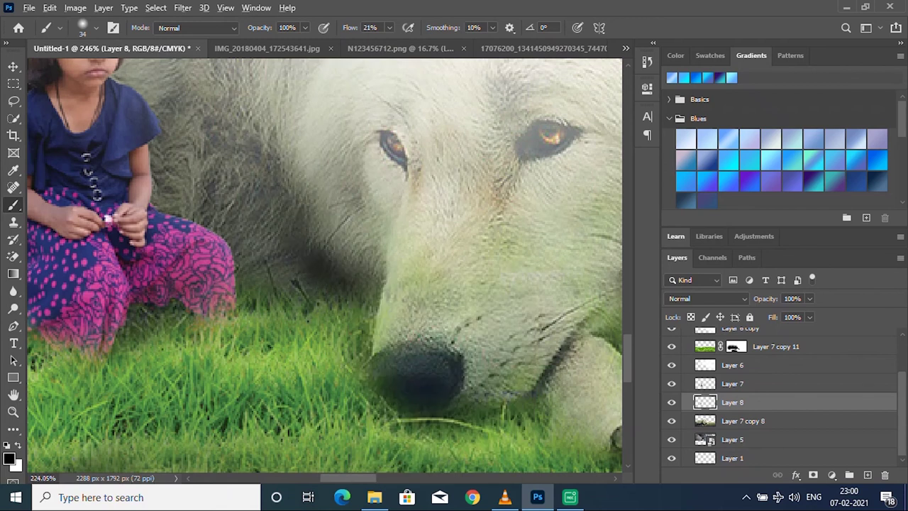
Inspect the shadow around the girl and switch the painting colour back to white.
{"action": "scroll", "coordinate": [348, 284], "scroll_direction": "down", "scroll_amount": 4}
{"action": "scroll", "coordinate": [326, 270], "scroll_direction": "down", "scroll_amount": 1}
{"action": "scroll", "coordinate": [326, 270], "scroll_direction": "up", "scroll_amount": 2}
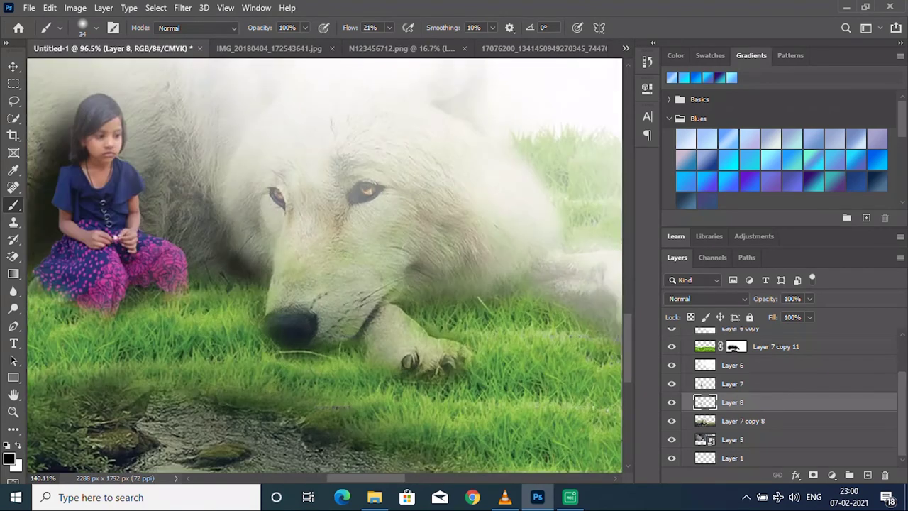
{"action": "scroll", "coordinate": [326, 270], "scroll_direction": "up", "scroll_amount": 1}
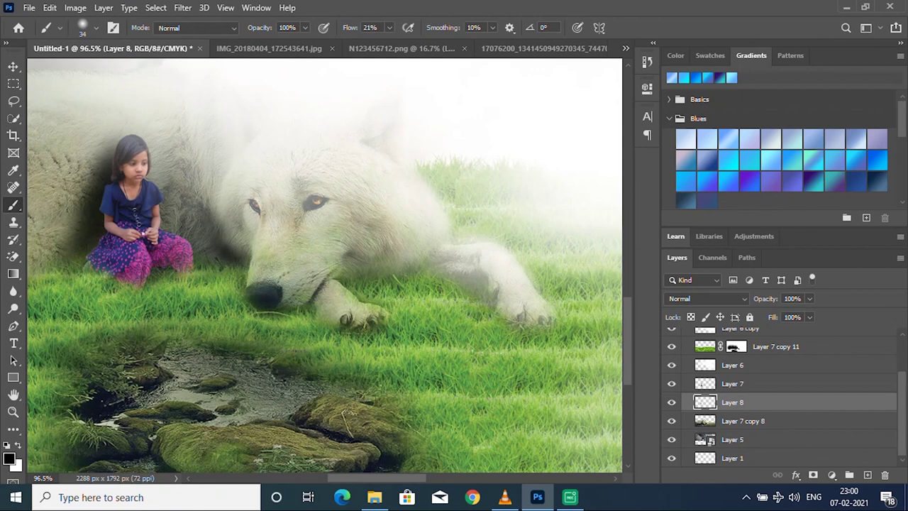
{"action": "scroll", "coordinate": [326, 270], "scroll_direction": "down", "scroll_amount": 1}
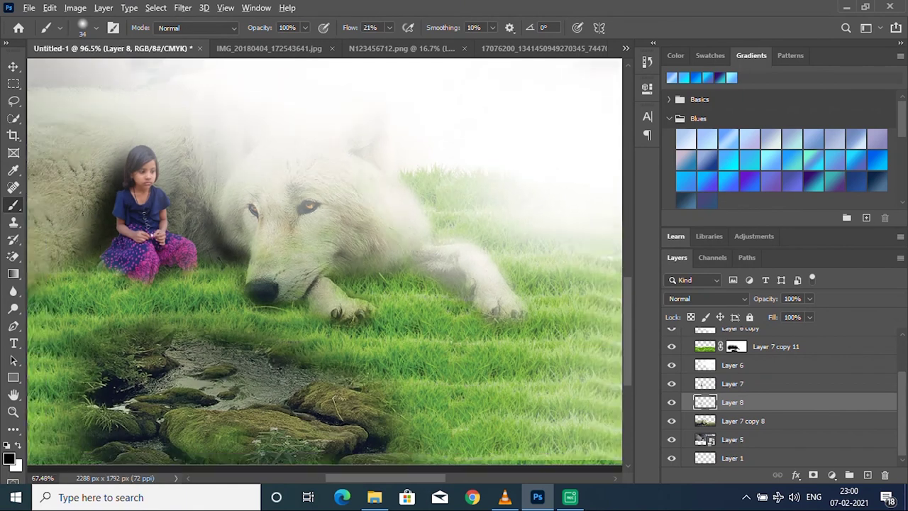
{"action": "scroll", "coordinate": [326, 269], "scroll_direction": "down", "scroll_amount": 2}
{"action": "scroll", "coordinate": [326, 270], "scroll_direction": "up", "scroll_amount": 2}
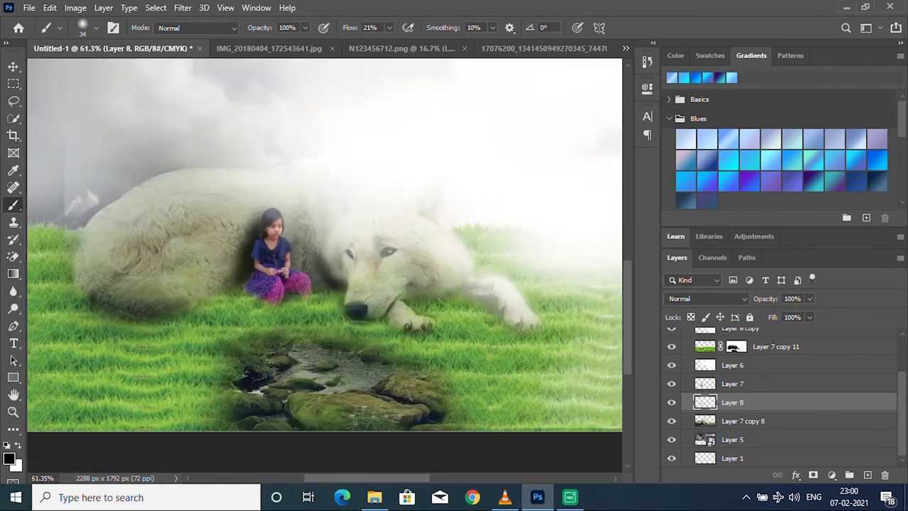
{"action": "scroll", "coordinate": [327, 270], "scroll_direction": "down", "scroll_amount": 1}
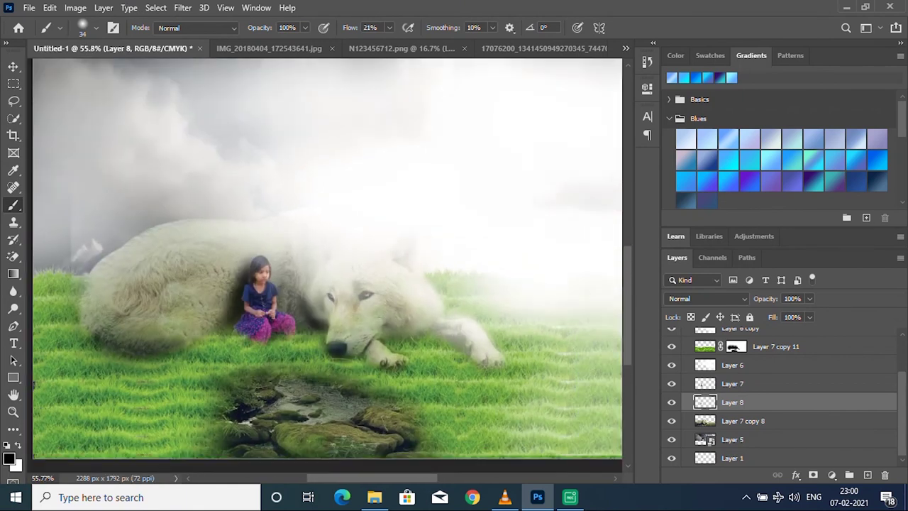
{"action": "scroll", "coordinate": [337, 273], "scroll_direction": "up", "scroll_amount": 1}
{"action": "scroll", "coordinate": [338, 283], "scroll_direction": "down", "scroll_amount": 2}
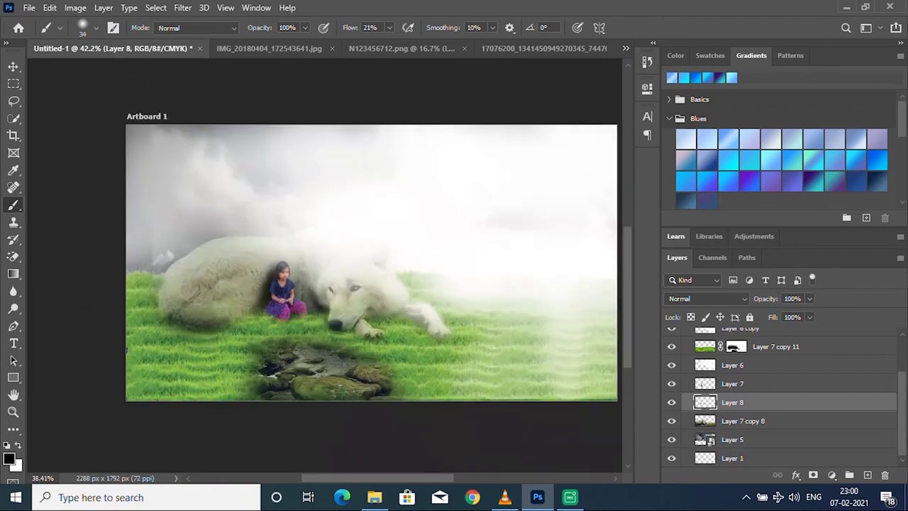
{"action": "scroll", "coordinate": [337, 284], "scroll_direction": "down", "scroll_amount": 1}
{"action": "scroll", "coordinate": [543, 199], "scroll_direction": "up", "scroll_amount": 1}
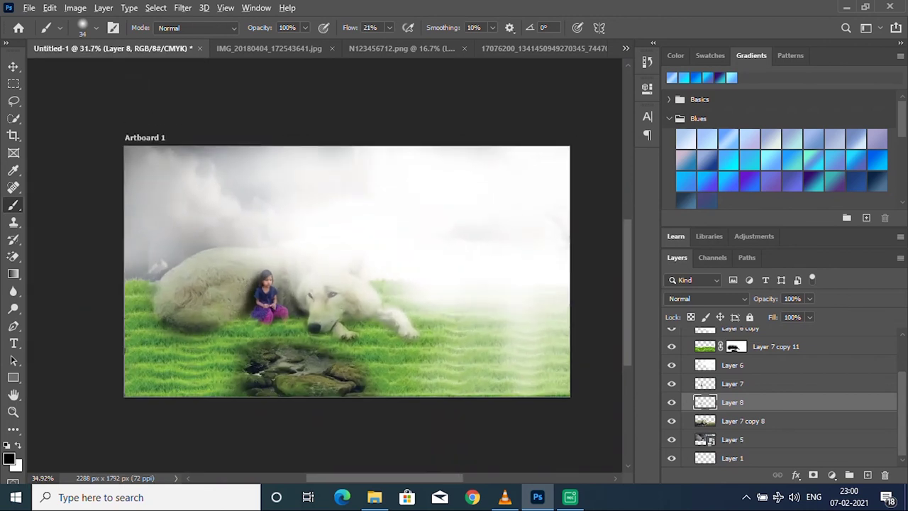
{"action": "scroll", "coordinate": [543, 199], "scroll_direction": "up", "scroll_amount": 1}
{"action": "key", "text": "x"}
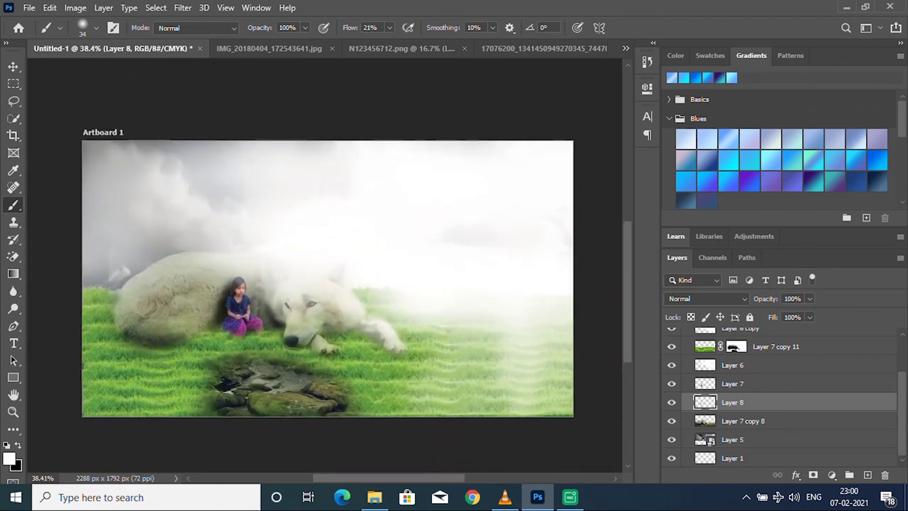
{"action": "scroll", "coordinate": [781, 398], "scroll_direction": "up", "scroll_amount": 3}
Select Layer 6 copy and set the brush size to 480 px.
{"action": "left_click", "coordinate": [741, 382]}
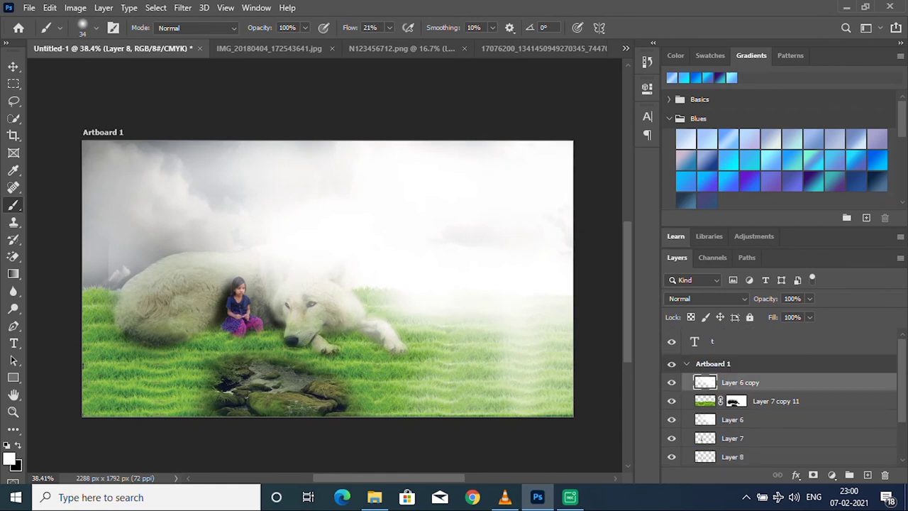
{"action": "scroll", "coordinate": [381, 244], "scroll_direction": "down", "scroll_amount": 4}
{"action": "right_click", "coordinate": [452, 266]}
{"action": "left_click_drag", "start_coordinate": [530, 298], "coordinate": [576, 298]}
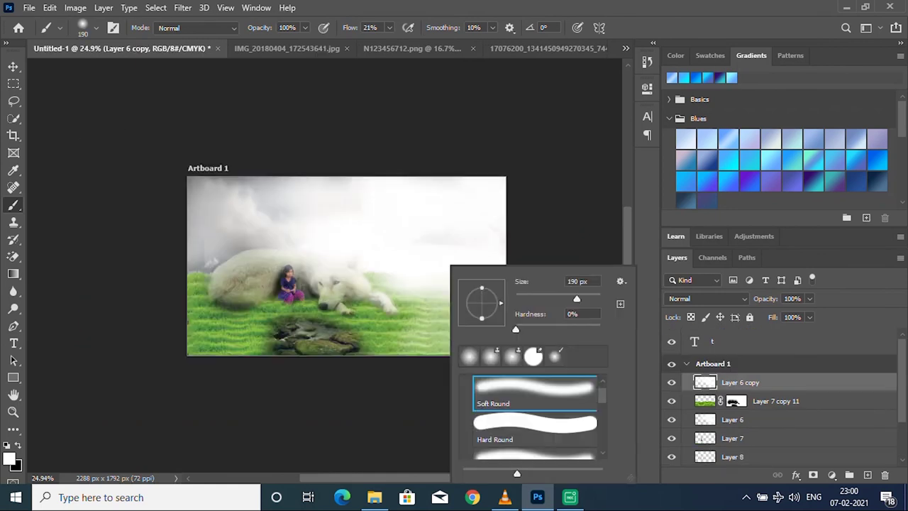
{"action": "type", "text": "480"}
{"action": "key", "text": "Return"}
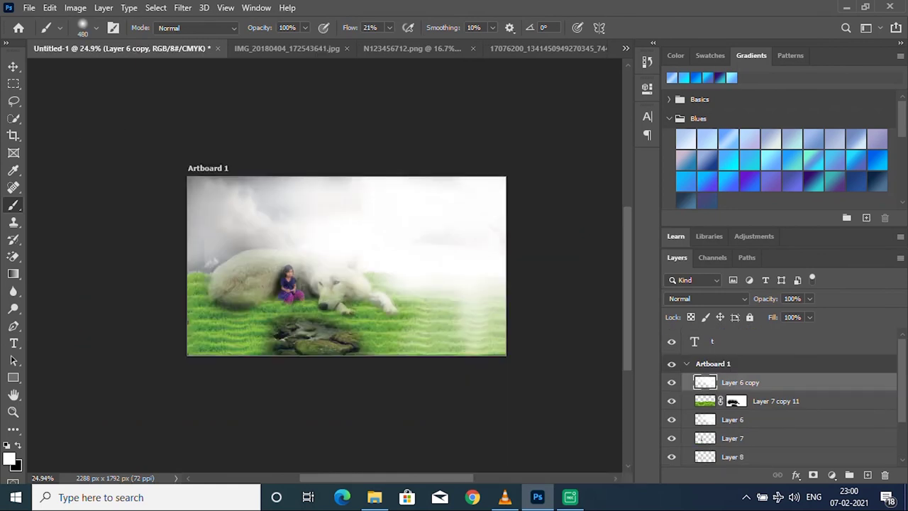
Wash white fog over the bottom-right corner, the stones and the wolf's body.
{"action": "left_click_drag", "start_coordinate": [496, 315], "coordinate": [490, 341]}
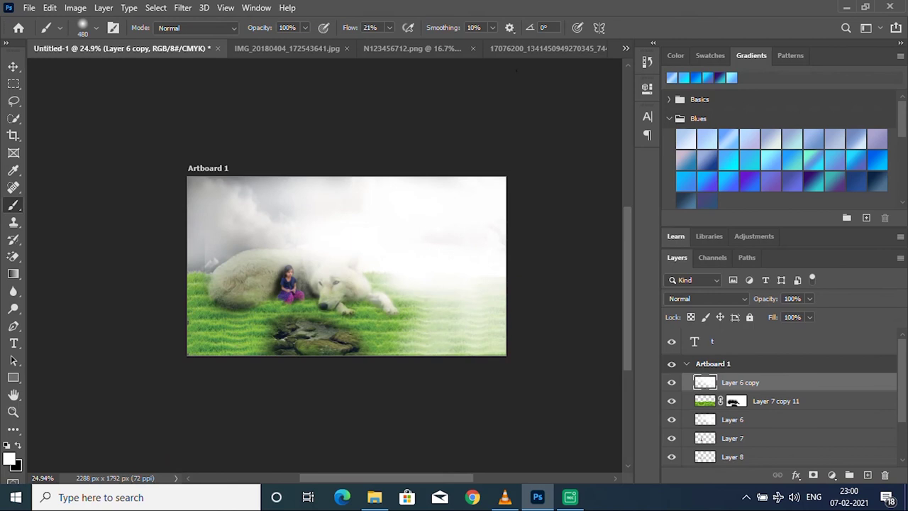
{"action": "left_click_drag", "start_coordinate": [411, 305], "coordinate": [313, 330]}
{"action": "scroll", "coordinate": [319, 341], "scroll_direction": "up", "scroll_amount": 1}
{"action": "scroll", "coordinate": [320, 341], "scroll_direction": "up", "scroll_amount": 1}
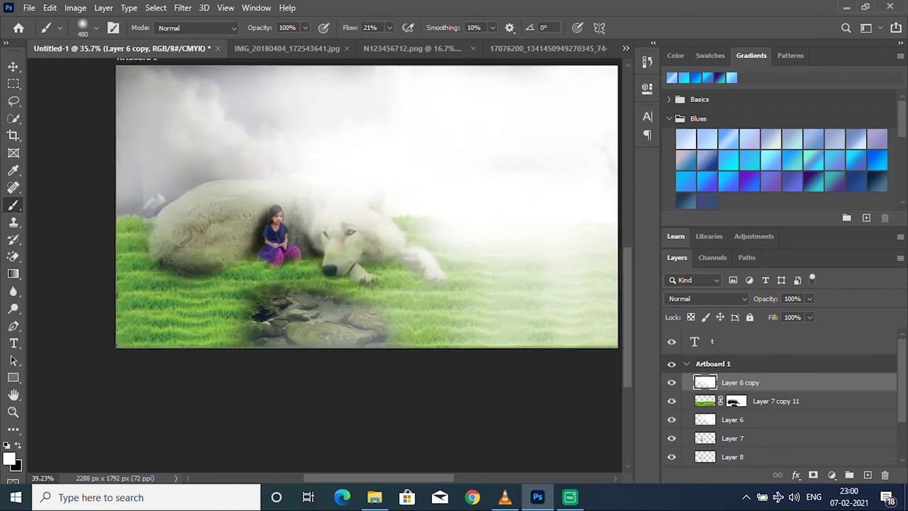
{"action": "scroll", "coordinate": [320, 341], "scroll_direction": "up", "scroll_amount": 1}
{"action": "left_click_drag", "start_coordinate": [425, 235], "coordinate": [369, 255]}
{"action": "left_click_drag", "start_coordinate": [355, 305], "coordinate": [234, 320]}
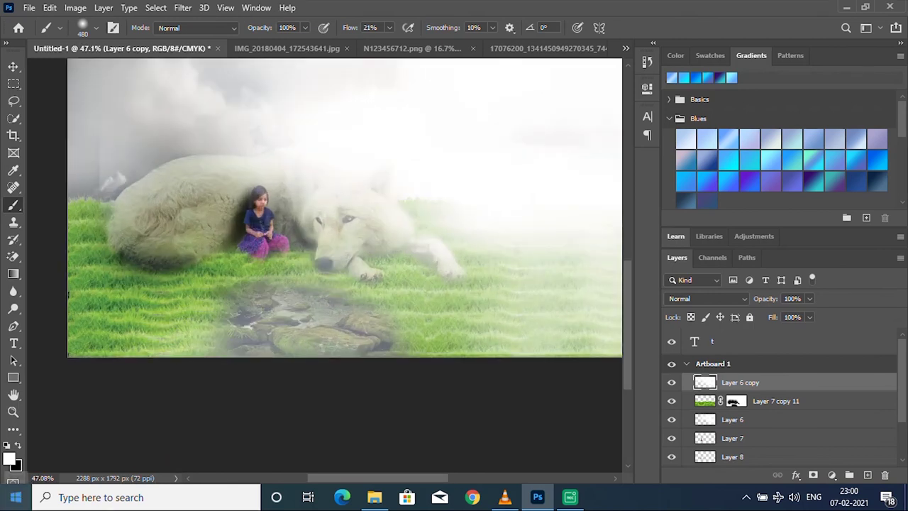
{"action": "scroll", "coordinate": [320, 283], "scroll_direction": "down", "scroll_amount": 1}
{"action": "scroll", "coordinate": [348, 213], "scroll_direction": "up", "scroll_amount": 2}
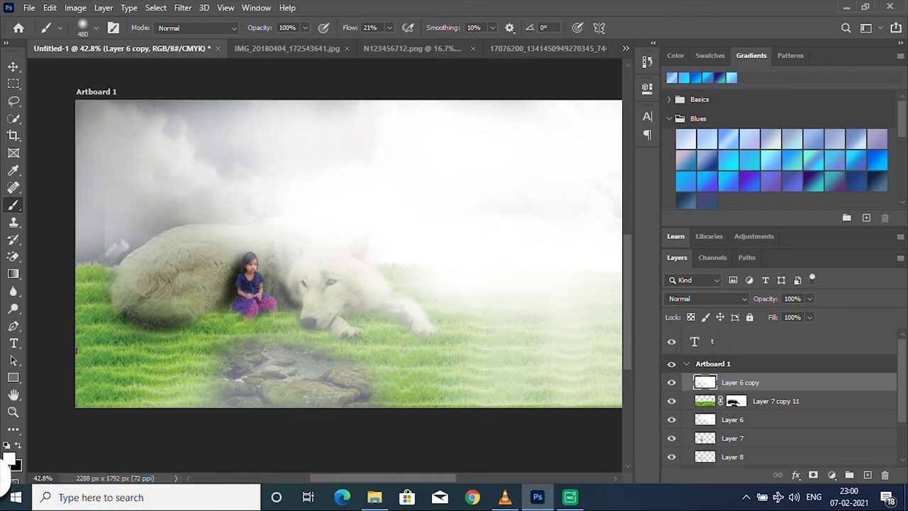
Undo the last two fog strokes over the stones and left edge.
{"action": "key", "text": "ctrl+z"}
{"action": "scroll", "coordinate": [347, 213], "scroll_direction": "up", "scroll_amount": 1}
{"action": "scroll", "coordinate": [348, 263], "scroll_direction": "up", "scroll_amount": 1}
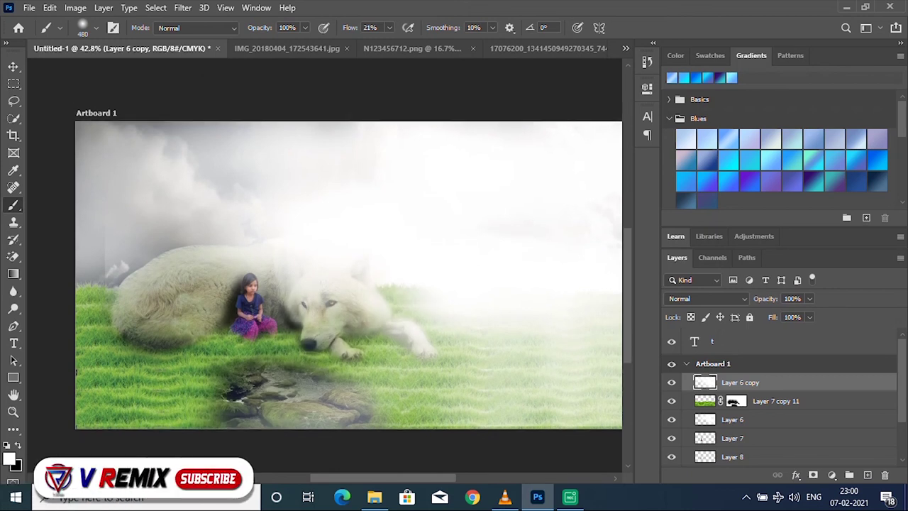
{"action": "key", "text": "ctrl+z"}
{"action": "right_click", "coordinate": [155, 265]}
{"action": "key", "text": "Escape"}
Set the brush flow to 30%.
{"action": "left_click_drag", "start_coordinate": [389, 28], "coordinate": [375, 31]}
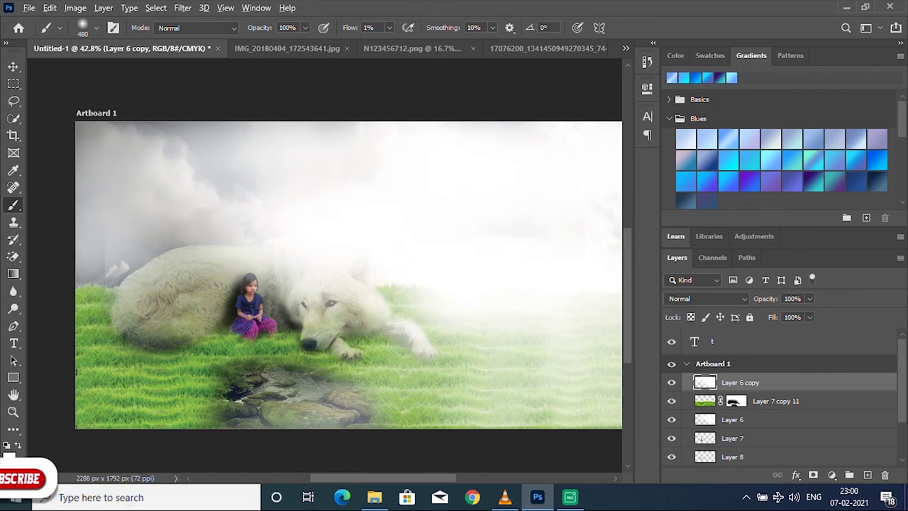
{"action": "scroll", "coordinate": [348, 284], "scroll_direction": "down", "scroll_amount": 2}
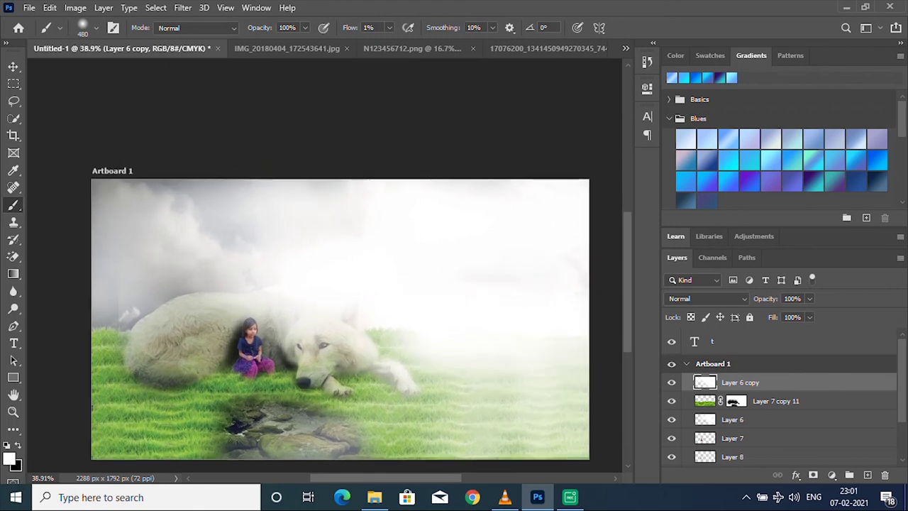
{"action": "scroll", "coordinate": [341, 320], "scroll_direction": "down", "scroll_amount": 1}
{"action": "scroll", "coordinate": [333, 284], "scroll_direction": "up", "scroll_amount": 2}
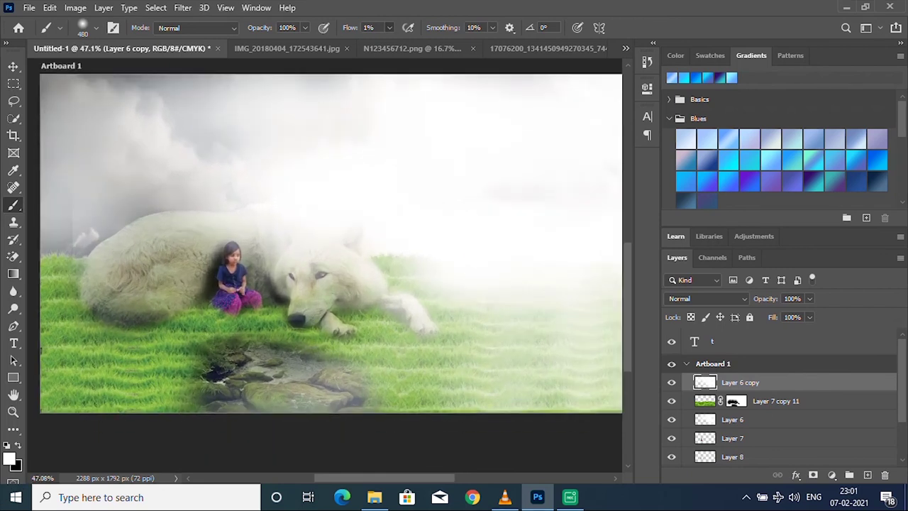
{"action": "left_click_drag", "start_coordinate": [389, 27], "coordinate": [401, 43]}
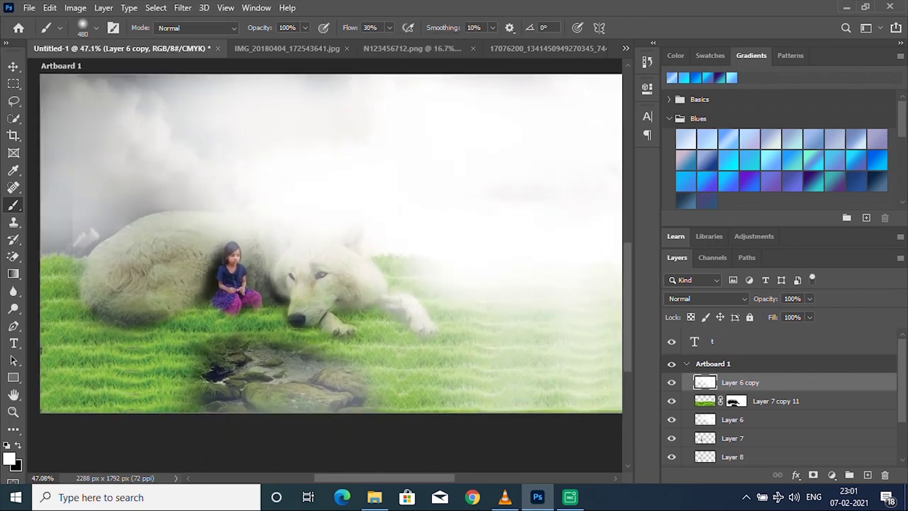
{"action": "scroll", "coordinate": [333, 234], "scroll_direction": "down", "scroll_amount": 1}
{"action": "scroll", "coordinate": [334, 235], "scroll_direction": "down", "scroll_amount": 1}
Undo the white haze strokes around the wolf's paw and lower-left grass.
{"action": "left_click_drag", "start_coordinate": [405, 248], "coordinate": [387, 291]}
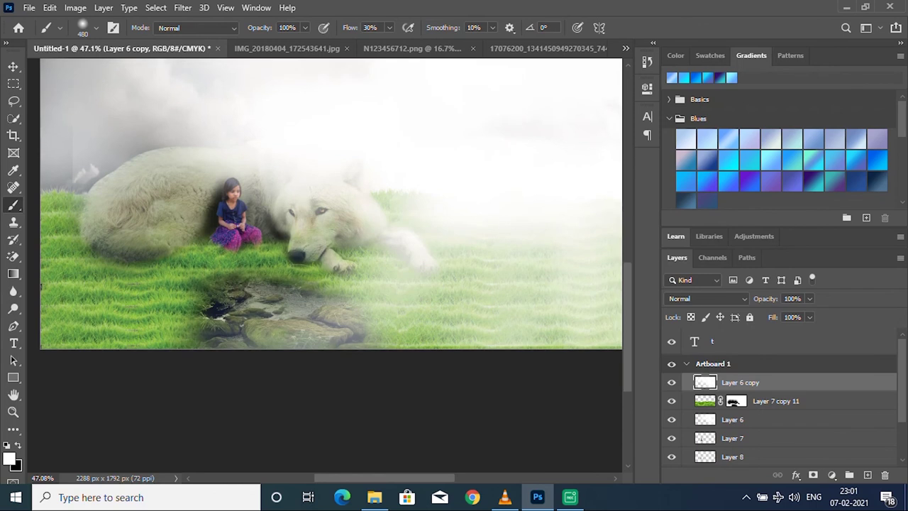
{"action": "key", "text": "ctrl+z"}
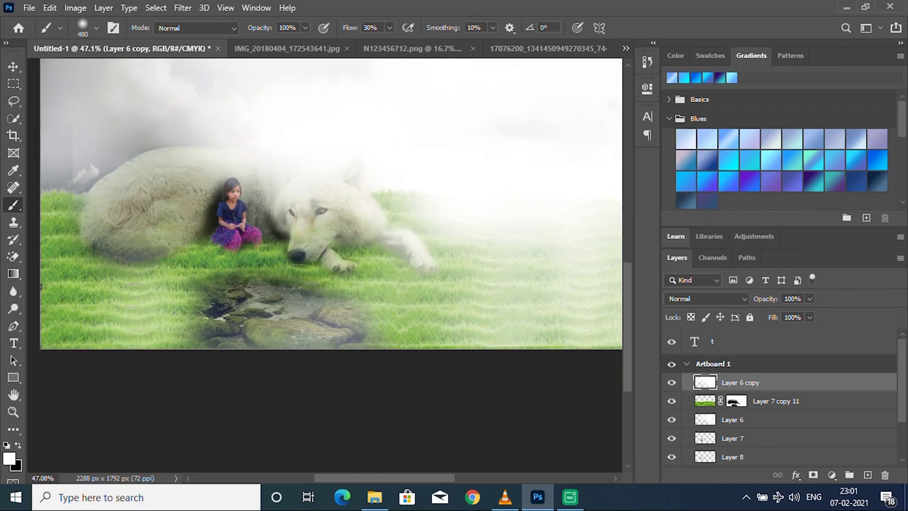
{"action": "key", "text": "ctrl+z"}
{"action": "scroll", "coordinate": [131, 355], "scroll_direction": "down", "scroll_amount": 2}
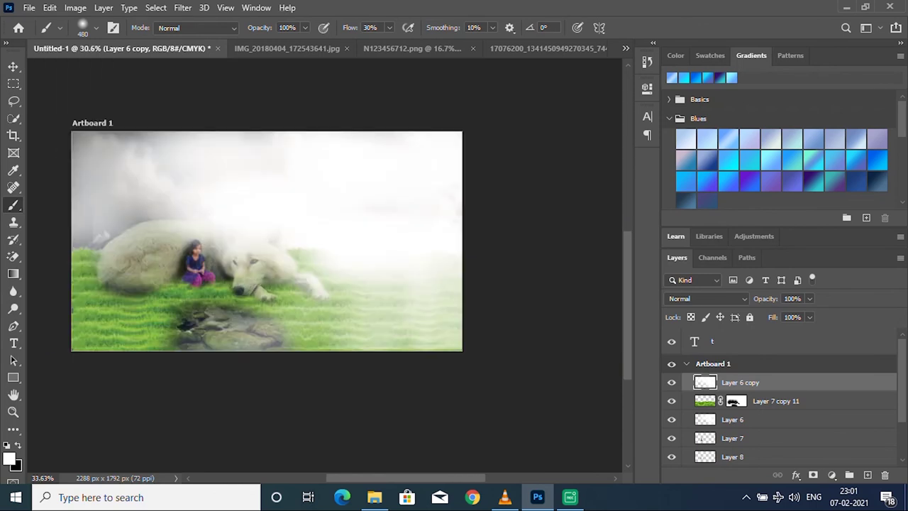
{"action": "scroll", "coordinate": [123, 162], "scroll_direction": "up", "scroll_amount": 2}
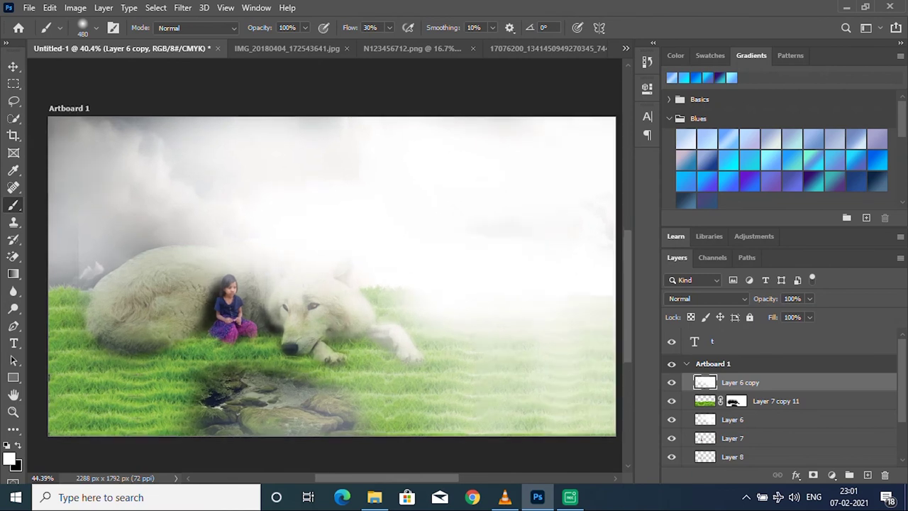
{"action": "scroll", "coordinate": [327, 284], "scroll_direction": "up", "scroll_amount": 2}
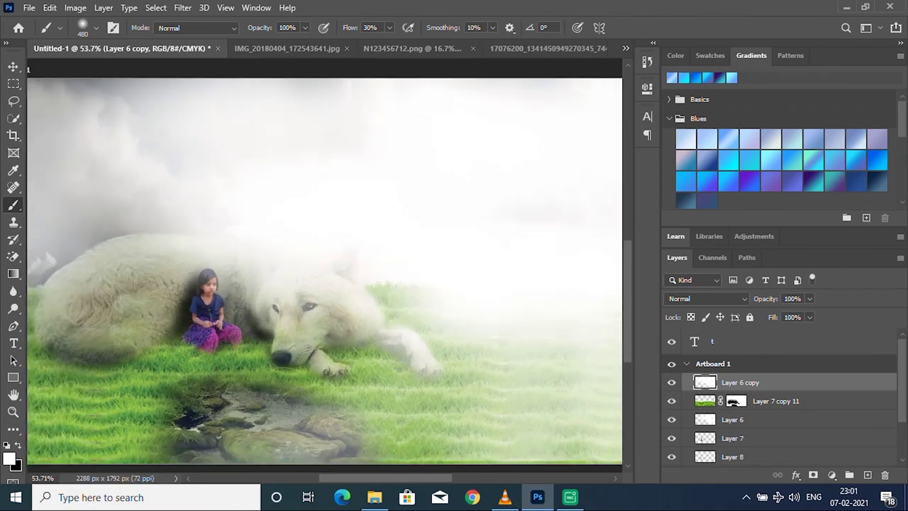
Add a mask to Layer 6 copy and paint black to clear fog from the wolf's head and back.
{"action": "left_click", "coordinate": [814, 475]}
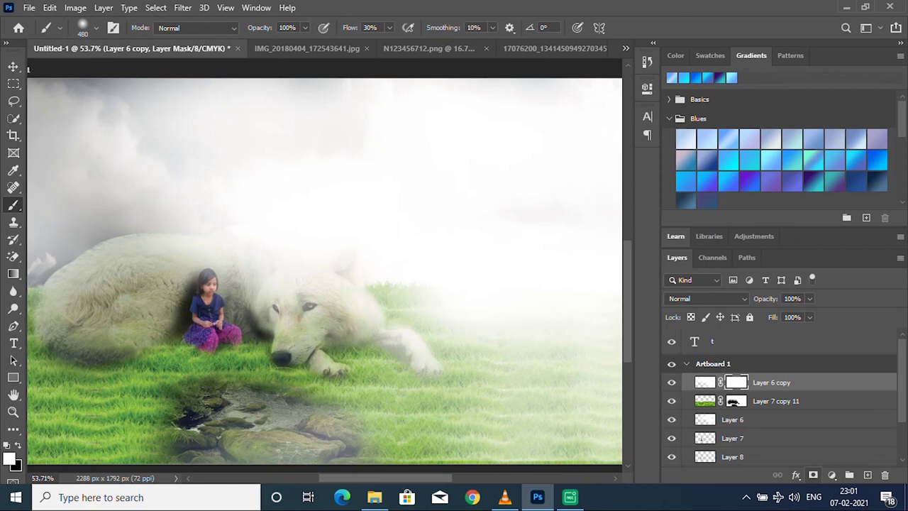
{"action": "key", "text": "x"}
{"action": "left_click_drag", "start_coordinate": [142, 213], "coordinate": [171, 220]}
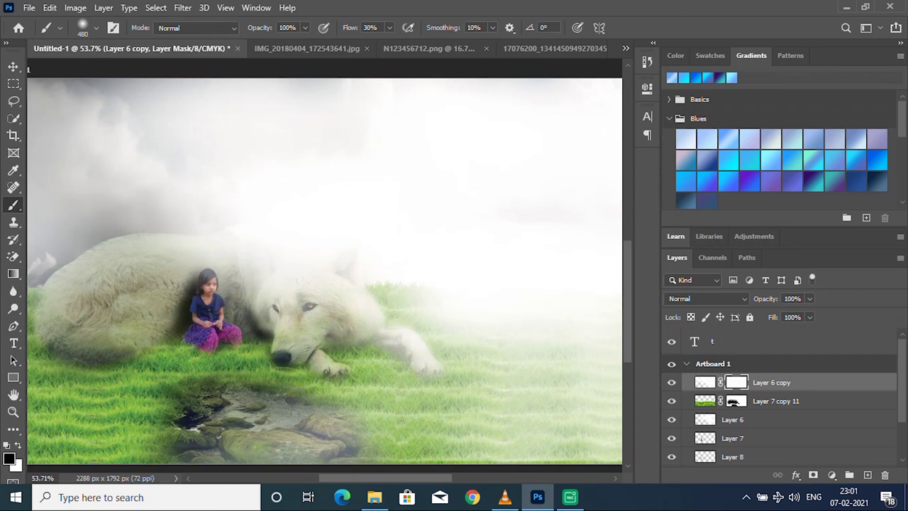
{"action": "left_click_drag", "start_coordinate": [227, 270], "coordinate": [319, 280]}
{"action": "left_click_drag", "start_coordinate": [241, 284], "coordinate": [256, 319]}
{"action": "mouse_move", "coordinate": [312, 301]}
{"action": "left_mouse_down"}
{"action": "mouse_move", "coordinate": [397, 341]}
{"action": "mouse_move", "coordinate": [454, 383]}
{"action": "left_mouse_up"}
Undo the mask strokes on the grass by the paw so the fog stays there.
{"action": "key", "text": "ctrl+0"}
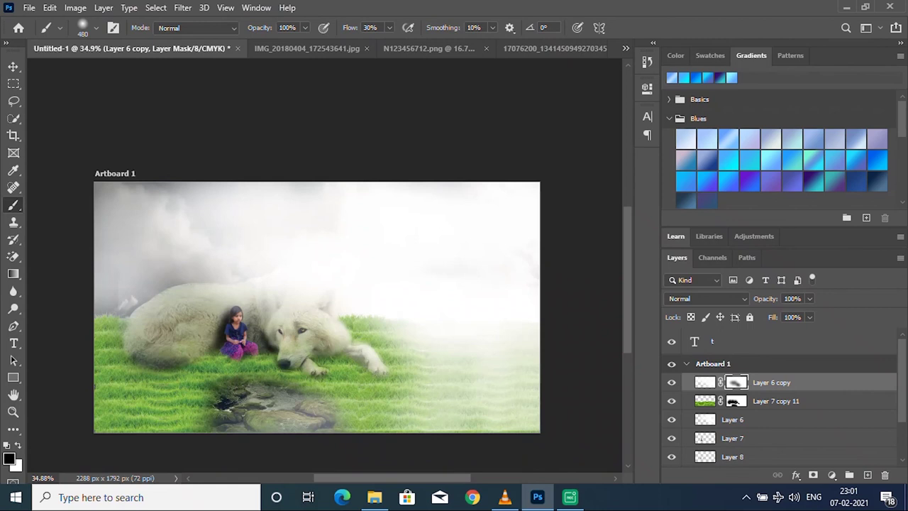
{"action": "key", "text": "ctrl+z"}
{"action": "key", "text": "ctrl+shift+z"}
{"action": "key", "text": "ctrl+z"}
{"action": "key", "text": "ctrl+z"}
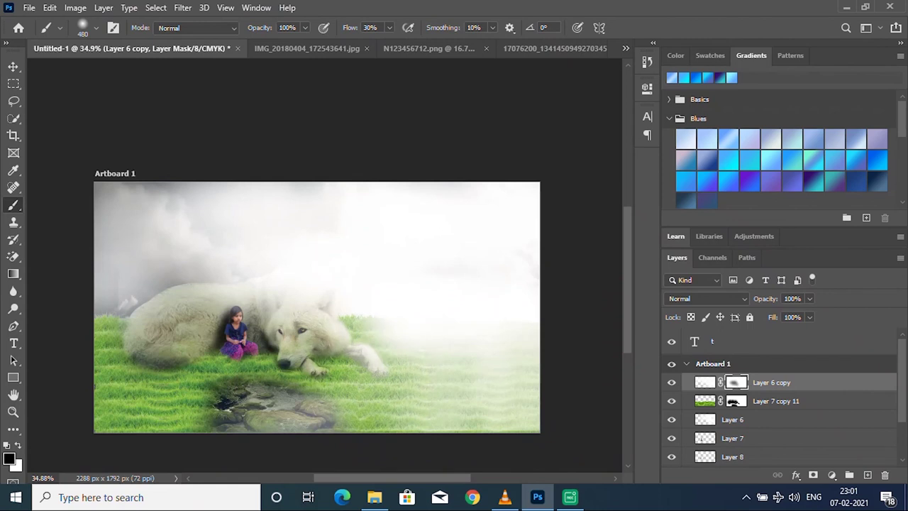
{"action": "scroll", "coordinate": [213, 320], "scroll_direction": "up", "scroll_amount": 2}
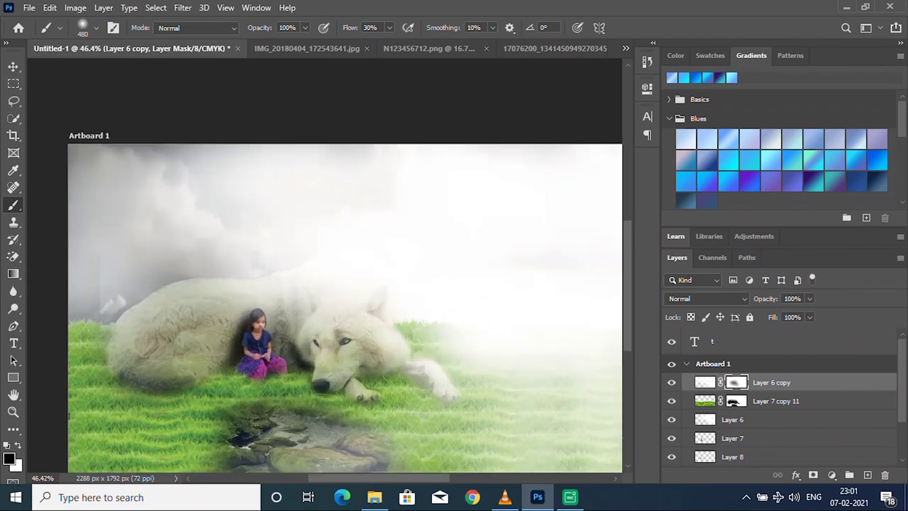
{"action": "scroll", "coordinate": [340, 284], "scroll_direction": "right", "scroll_amount": 1}
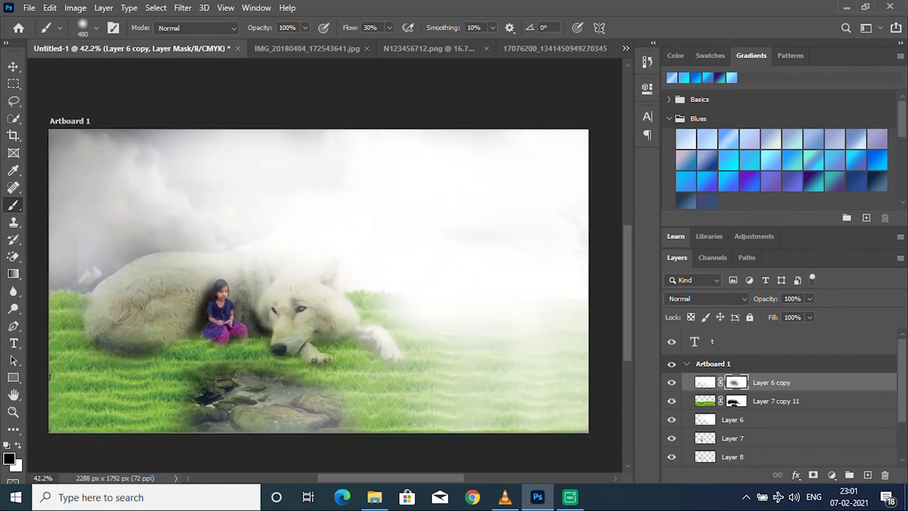
{"action": "scroll", "coordinate": [263, 357], "scroll_direction": "up", "scroll_amount": 1}
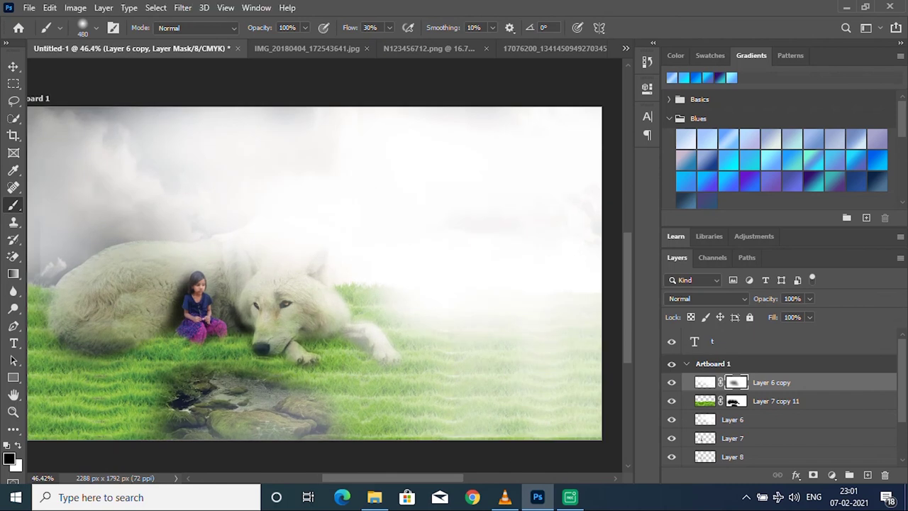
{"action": "scroll", "coordinate": [781, 397], "scroll_direction": "down", "scroll_amount": 3}
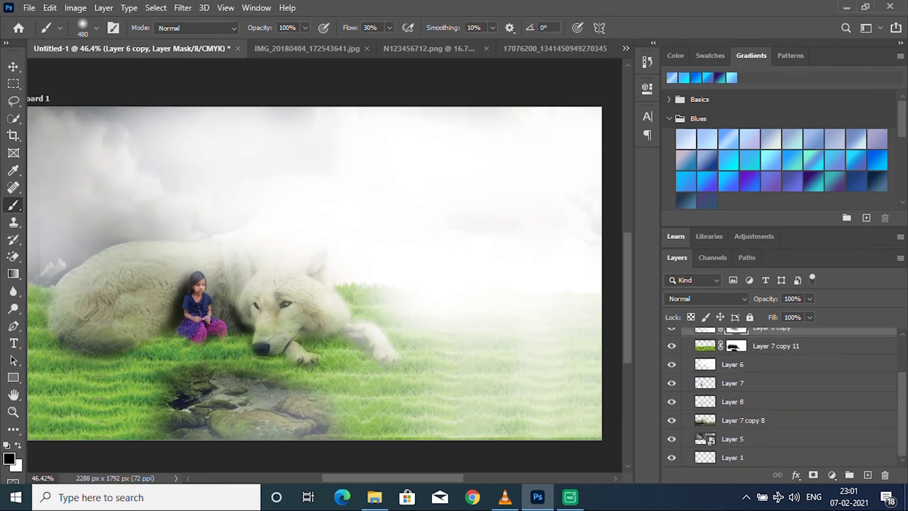
{"action": "left_click", "coordinate": [732, 383]}
Convert the girl's Layer 7 into a smart object.
{"action": "scroll", "coordinate": [189, 284], "scroll_direction": "up", "scroll_amount": 2}
{"action": "scroll", "coordinate": [189, 284], "scroll_direction": "up", "scroll_amount": 2}
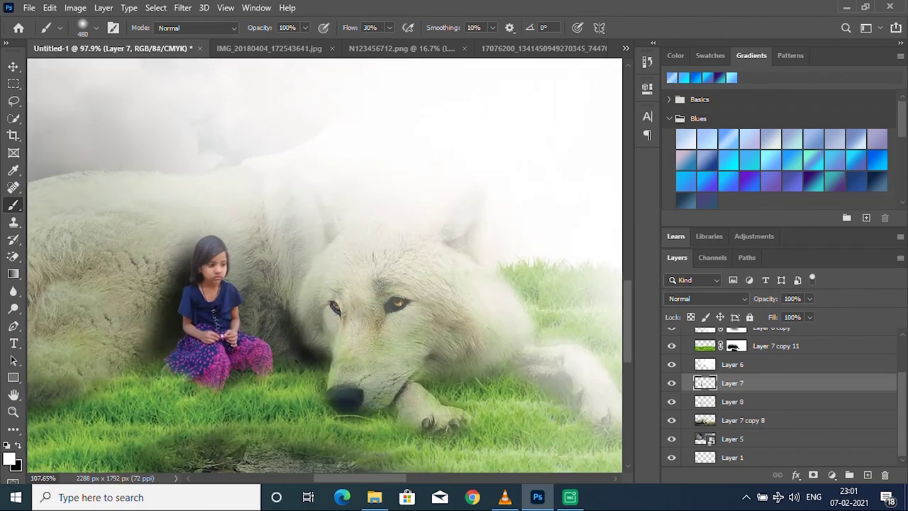
{"action": "scroll", "coordinate": [188, 284], "scroll_direction": "up", "scroll_amount": 2}
{"action": "scroll", "coordinate": [324, 267], "scroll_direction": "down", "scroll_amount": 1}
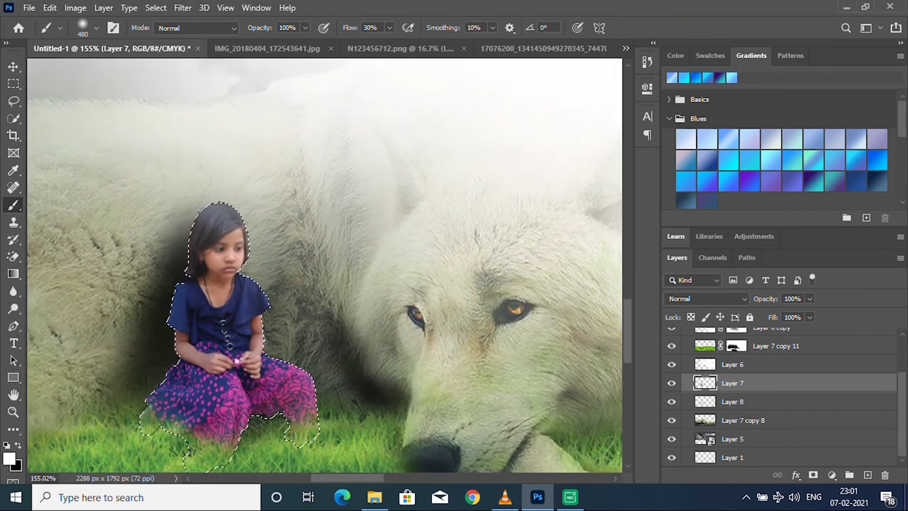
{"action": "scroll", "coordinate": [224, 255], "scroll_direction": "up", "scroll_amount": 6}
{"action": "scroll", "coordinate": [275, 248], "scroll_direction": "down", "scroll_amount": 2}
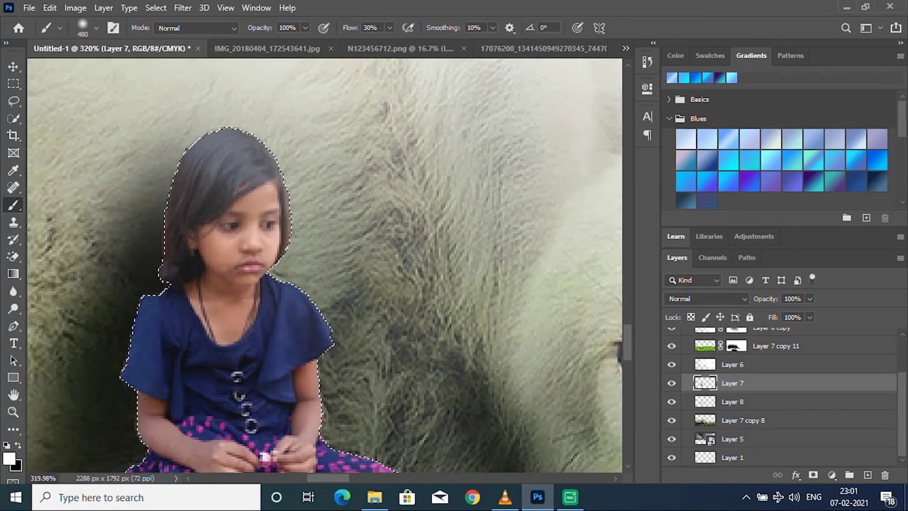
{"action": "right_click", "coordinate": [761, 382]}
{"action": "left_click", "coordinate": [639, 184]}
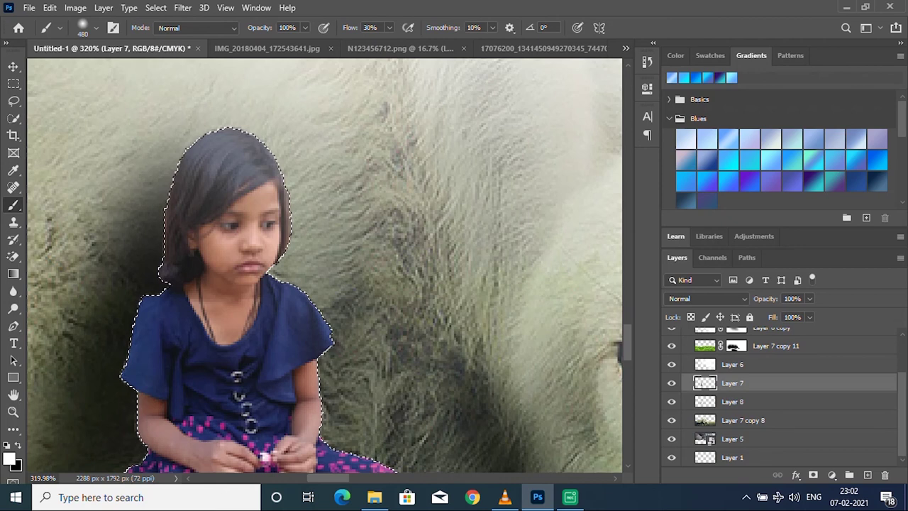
Check the current brush size and hardness settings.
{"action": "scroll", "coordinate": [376, 355], "scroll_direction": "down", "scroll_amount": 5}
{"action": "scroll", "coordinate": [331, 321], "scroll_direction": "up", "scroll_amount": 1}
{"action": "scroll", "coordinate": [331, 320], "scroll_direction": "up", "scroll_amount": 2}
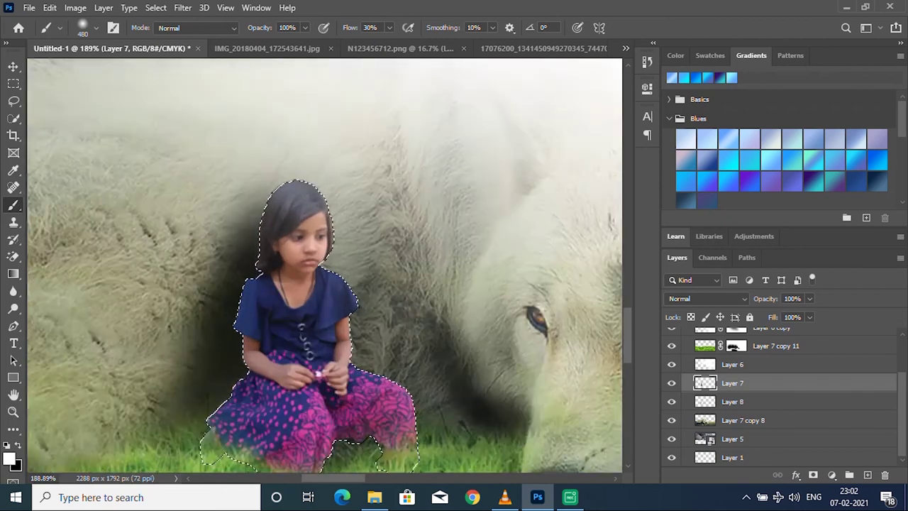
{"action": "scroll", "coordinate": [331, 321], "scroll_direction": "up", "scroll_amount": 2}
{"action": "scroll", "coordinate": [330, 321], "scroll_direction": "up", "scroll_amount": 2}
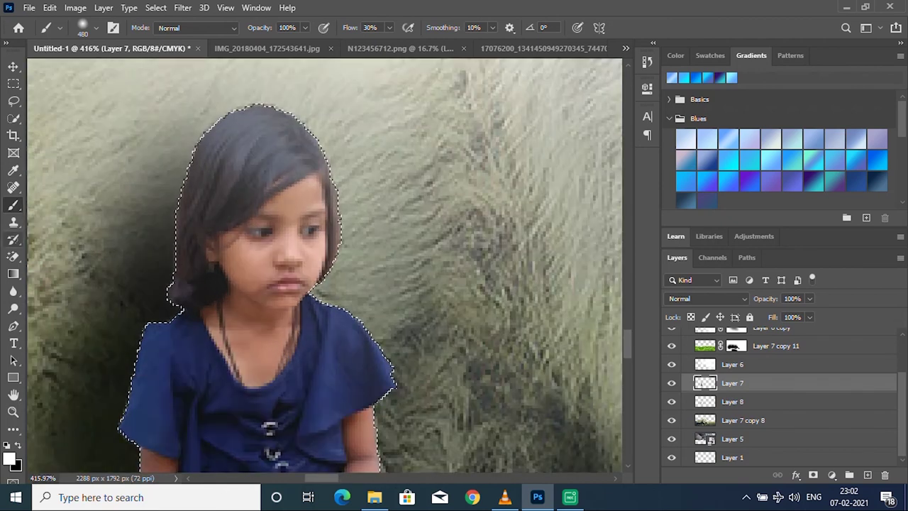
{"action": "right_click", "coordinate": [220, 247]}
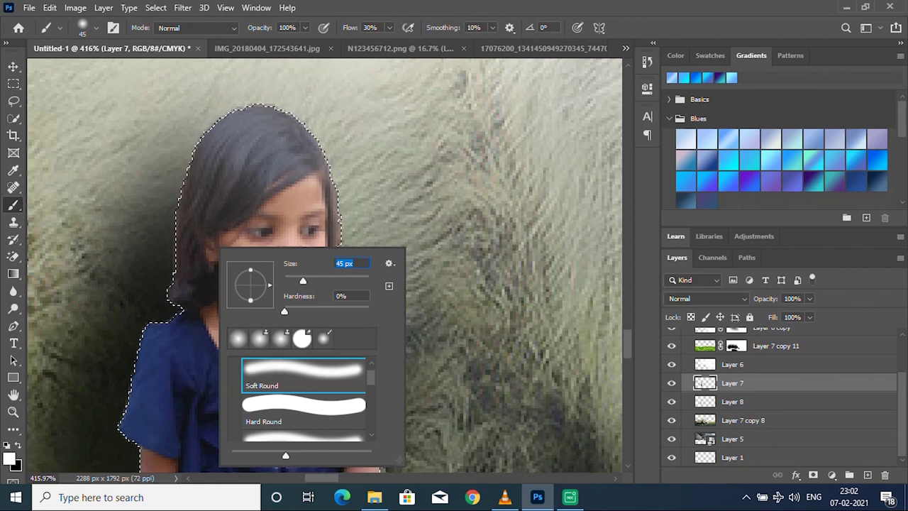
{"action": "key", "text": "Return"}
Browse the toolbar tool flyouts and select the Smudge Tool.
{"action": "right_click", "coordinate": [12, 205]}
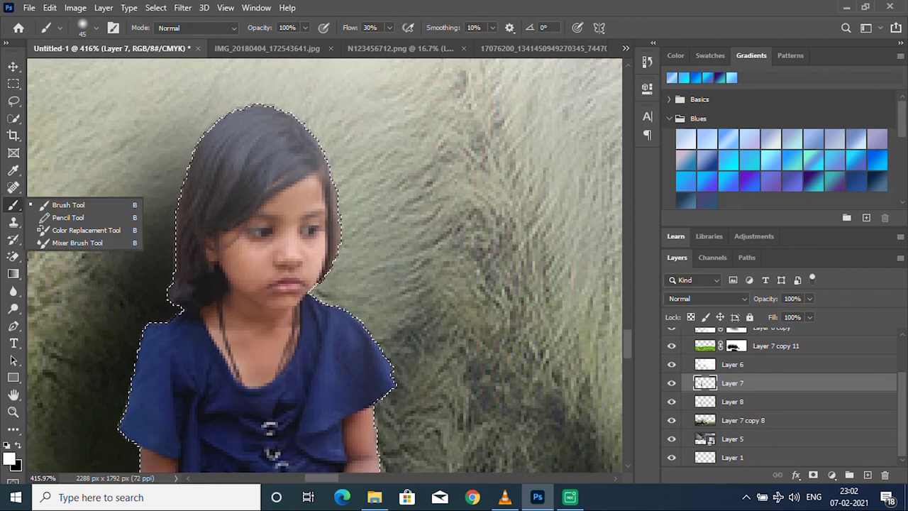
{"action": "left_click", "coordinate": [13, 222]}
{"action": "right_click", "coordinate": [13, 222]}
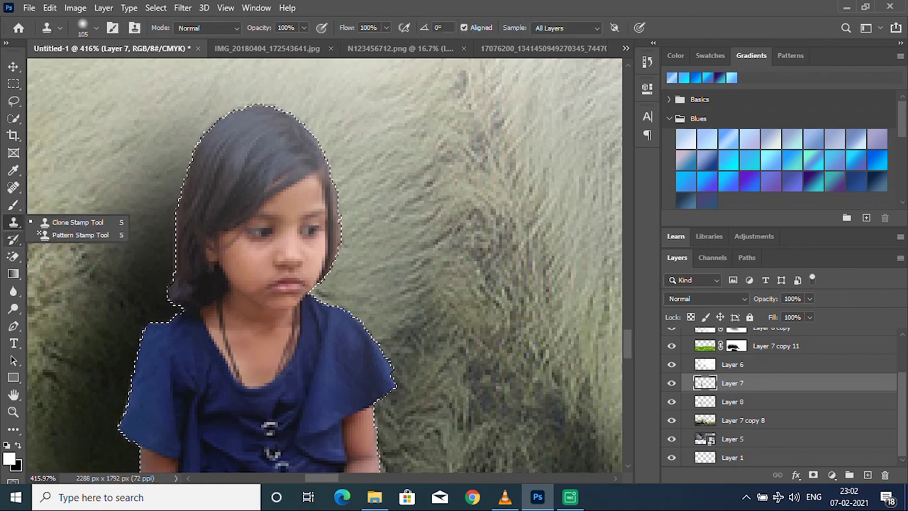
{"action": "left_click", "coordinate": [13, 256]}
{"action": "right_click", "coordinate": [13, 256]}
{"action": "left_click", "coordinate": [13, 274]}
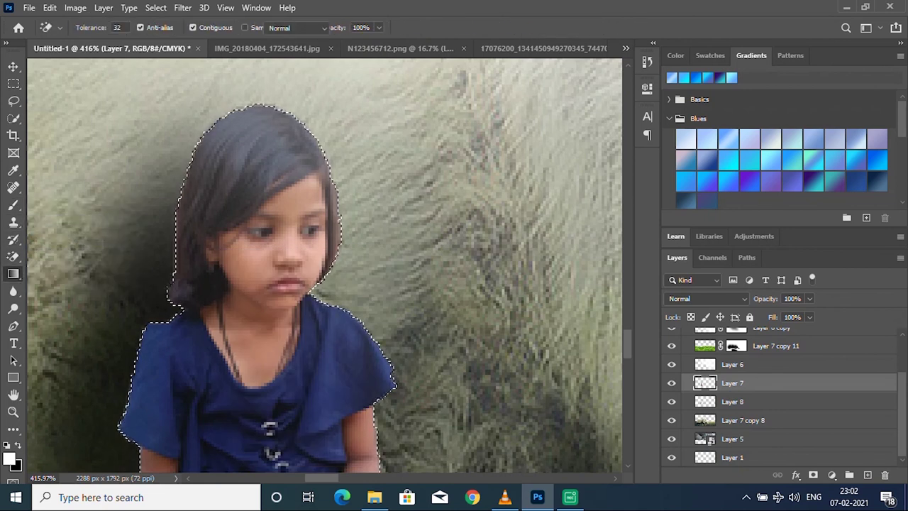
{"action": "right_click", "coordinate": [13, 273]}
{"action": "left_click", "coordinate": [67, 269]}
{"action": "left_click", "coordinate": [13, 290]}
{"action": "right_click", "coordinate": [13, 290]}
{"action": "left_click", "coordinate": [13, 307]}
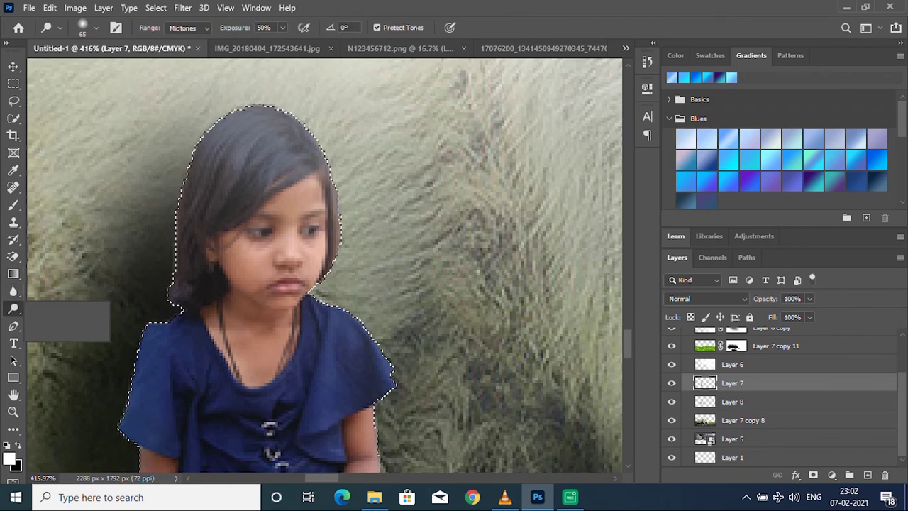
{"action": "right_click", "coordinate": [13, 307]}
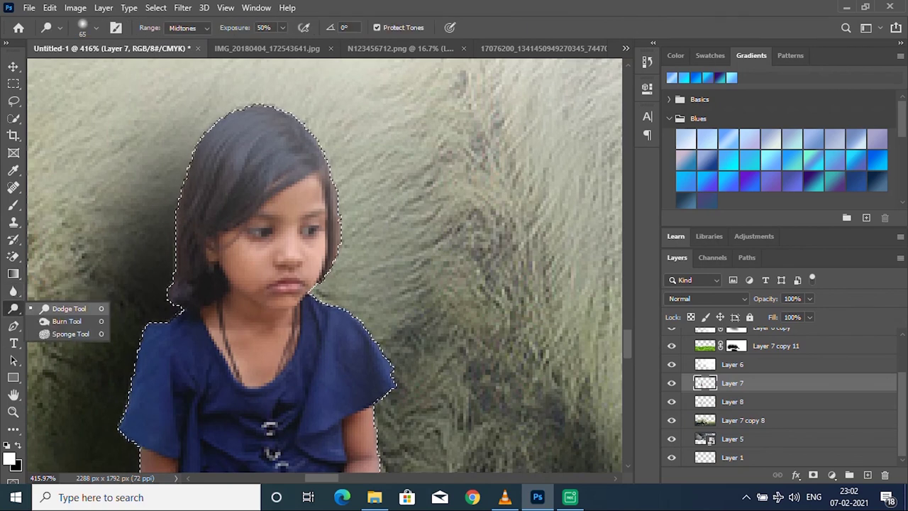
{"action": "left_click", "coordinate": [13, 290]}
{"action": "right_click", "coordinate": [13, 291]}
{"action": "left_click", "coordinate": [68, 317]}
Set the 9 px Smudge tool's strength to 6%.
{"action": "scroll", "coordinate": [260, 267], "scroll_direction": "up", "scroll_amount": 2}
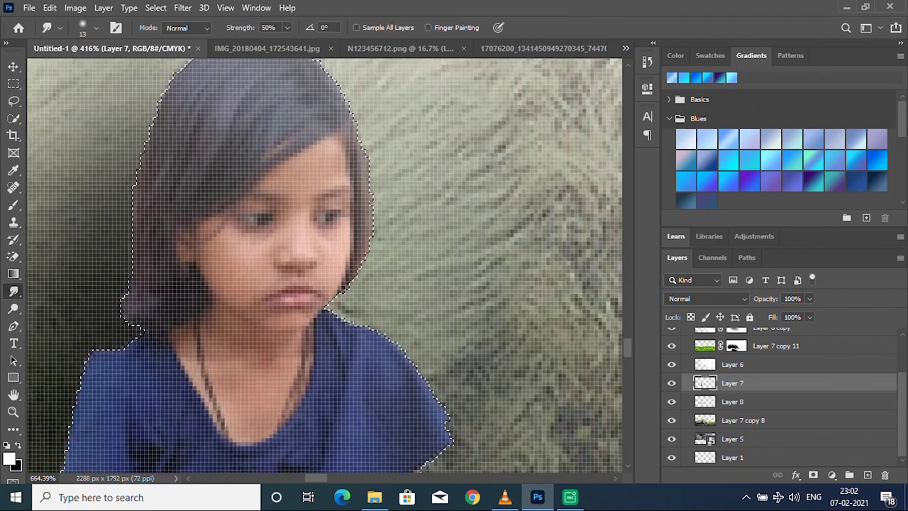
{"action": "scroll", "coordinate": [261, 267], "scroll_direction": "down", "scroll_amount": 2}
{"action": "scroll", "coordinate": [260, 267], "scroll_direction": "up", "scroll_amount": 2}
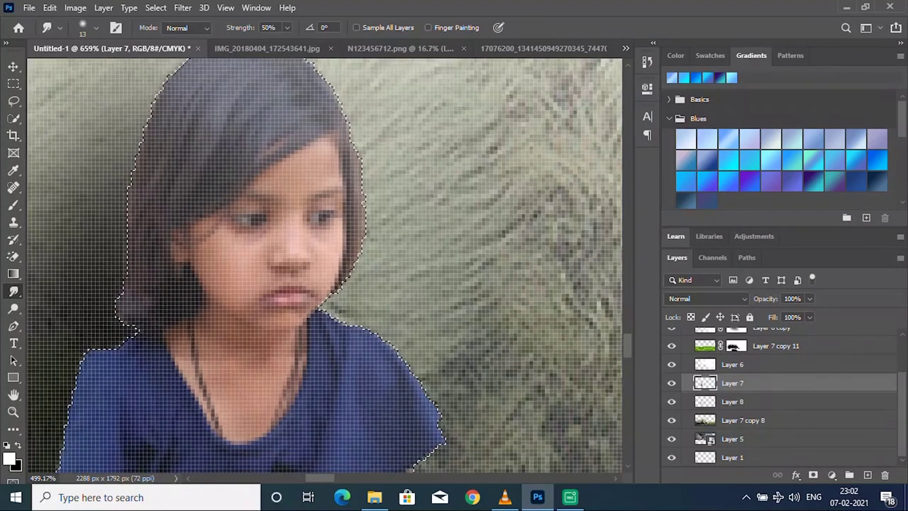
{"action": "scroll", "coordinate": [260, 267], "scroll_direction": "down", "scroll_amount": 2}
{"action": "right_click", "coordinate": [313, 250]}
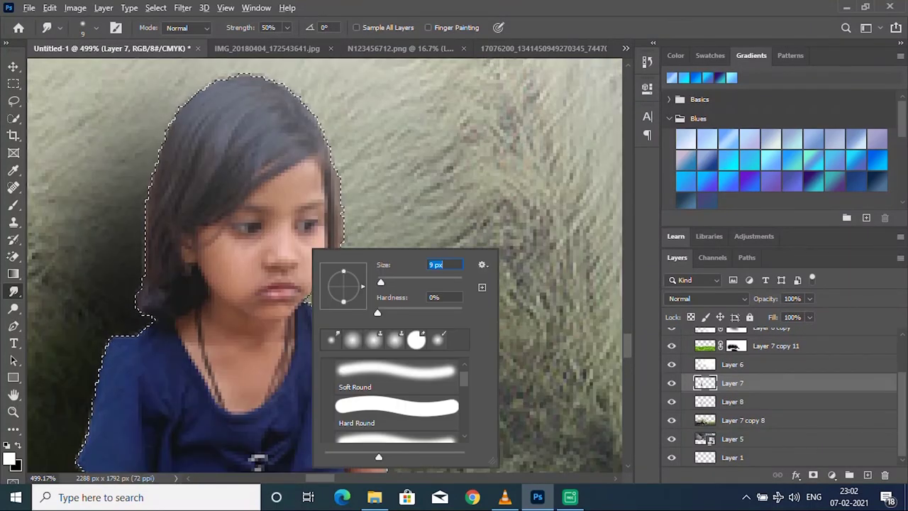
{"action": "key", "text": "Escape"}
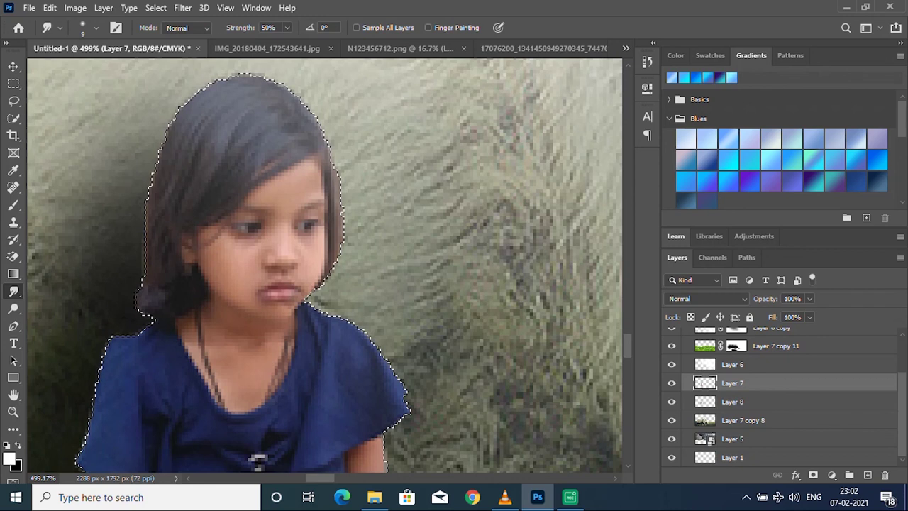
{"action": "scroll", "coordinate": [324, 264], "scroll_direction": "down", "scroll_amount": 2}
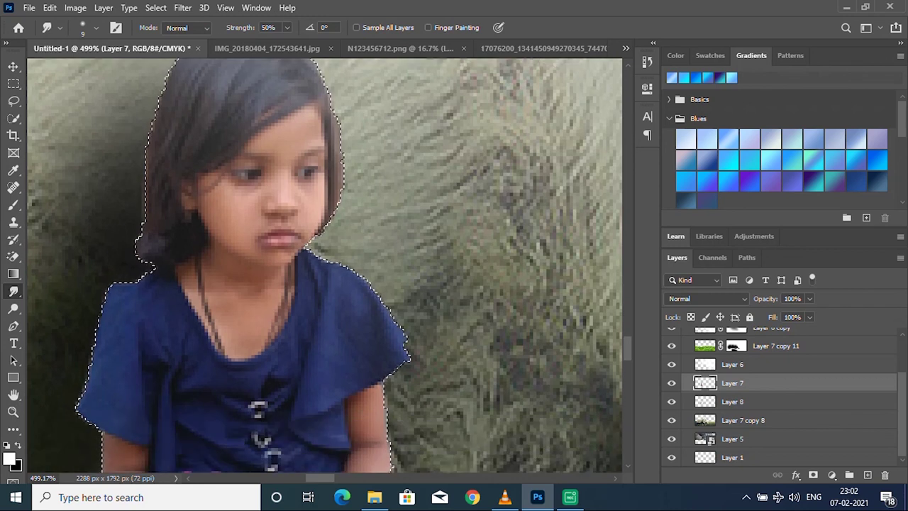
{"action": "left_click", "coordinate": [287, 27]}
{"action": "left_click_drag", "start_coordinate": [259, 42], "coordinate": [261, 42]}
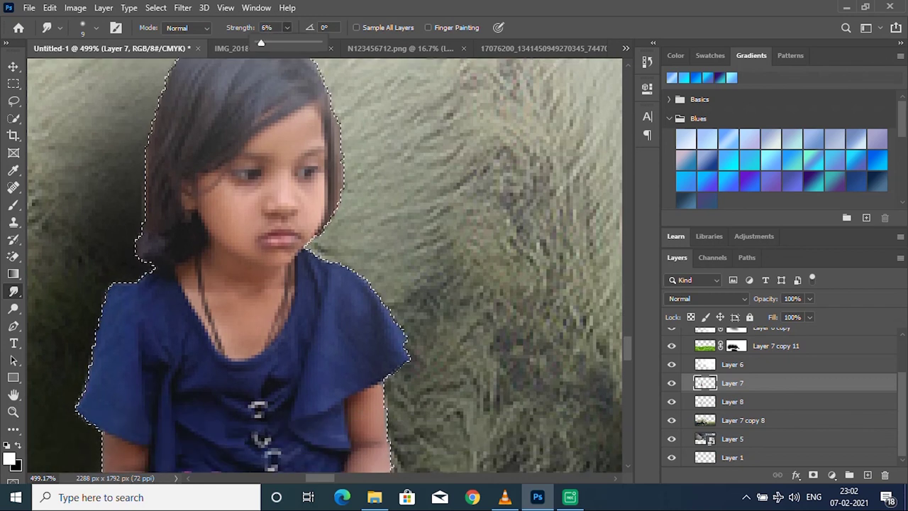
{"action": "key", "text": "Return"}
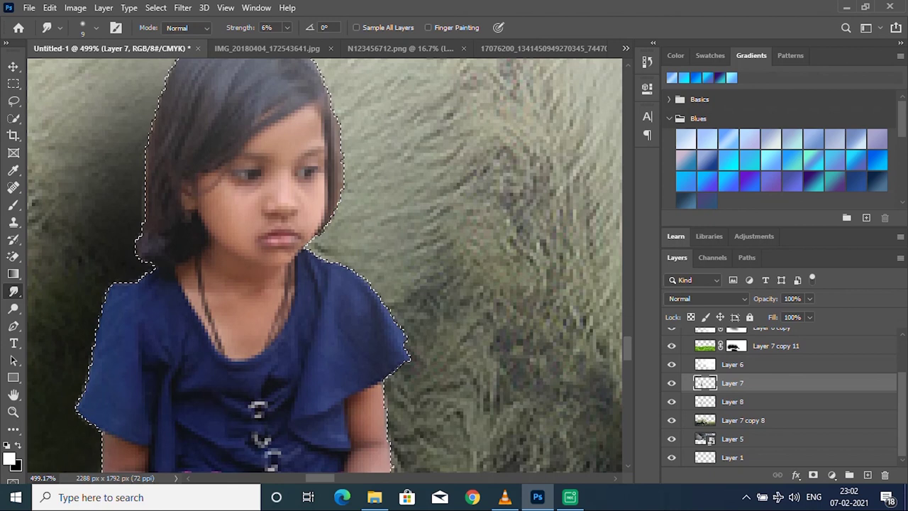
Add a new empty Layer 9 above Layer 7.
{"action": "scroll", "coordinate": [324, 265], "scroll_direction": "down", "scroll_amount": 2}
{"action": "scroll", "coordinate": [324, 265], "scroll_direction": "down", "scroll_amount": 2}
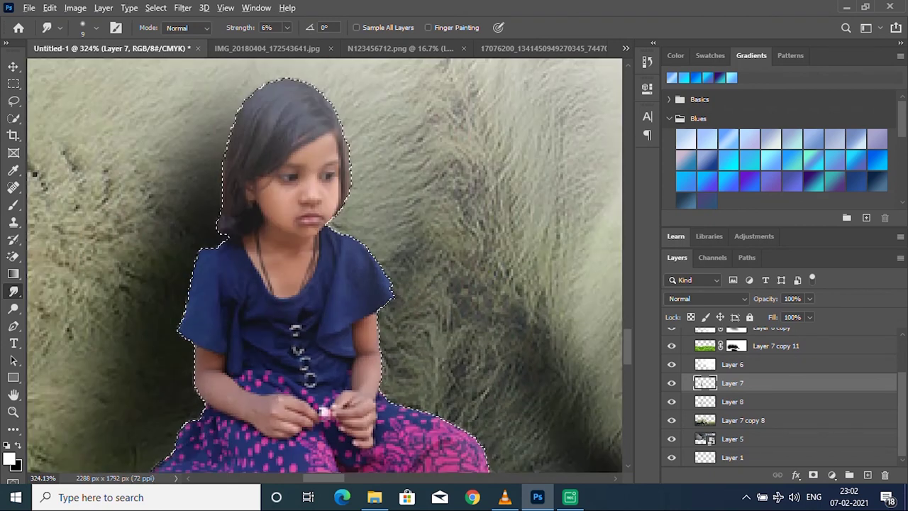
{"action": "scroll", "coordinate": [324, 265], "scroll_direction": "up", "scroll_amount": 1}
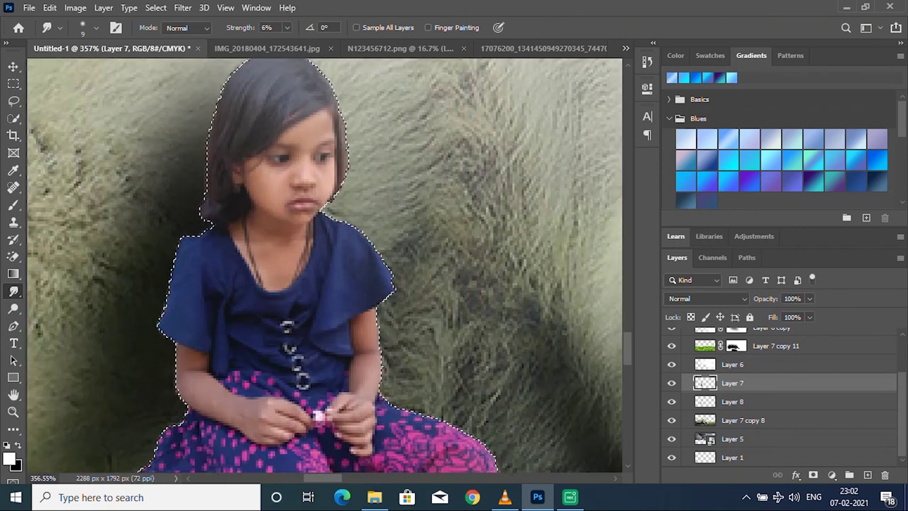
{"action": "left_click", "coordinate": [867, 475]}
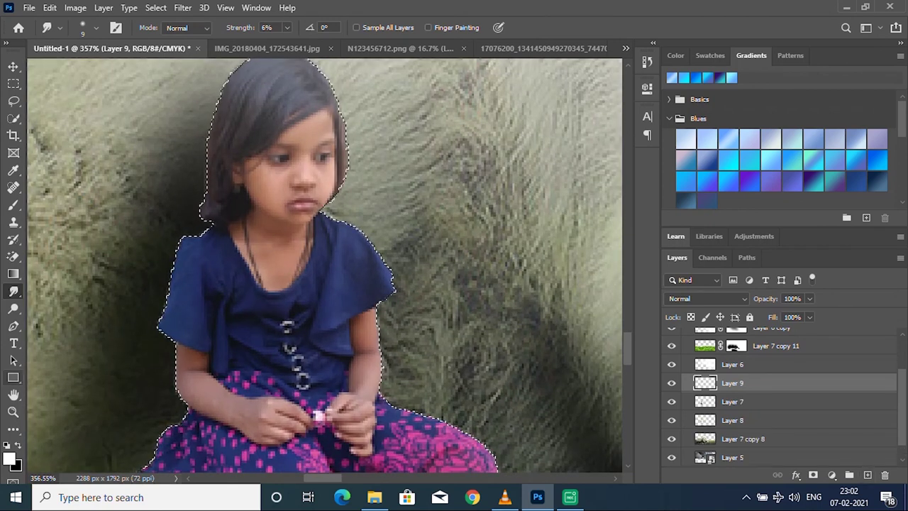
Set up the Brush tool with an 18 px Soft Round tip and 9% flow.
{"action": "left_click", "coordinate": [13, 205]}
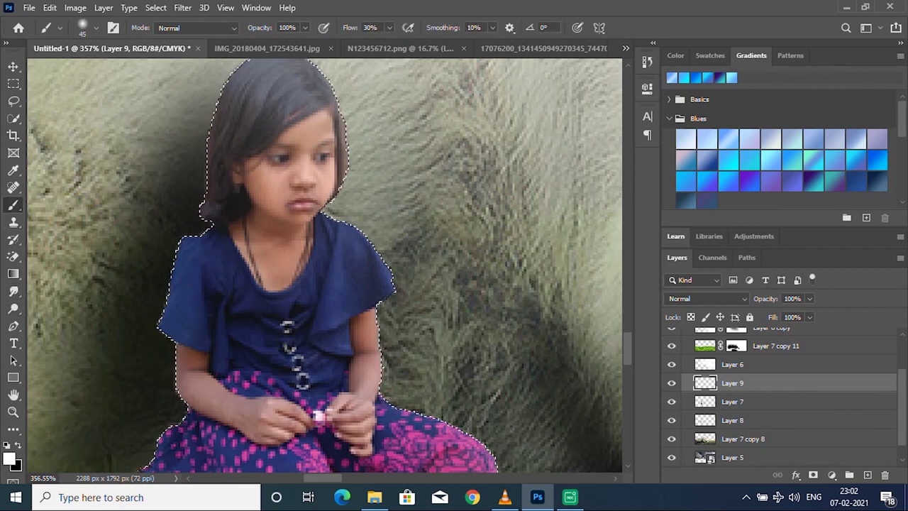
{"action": "right_click", "coordinate": [378, 189]}
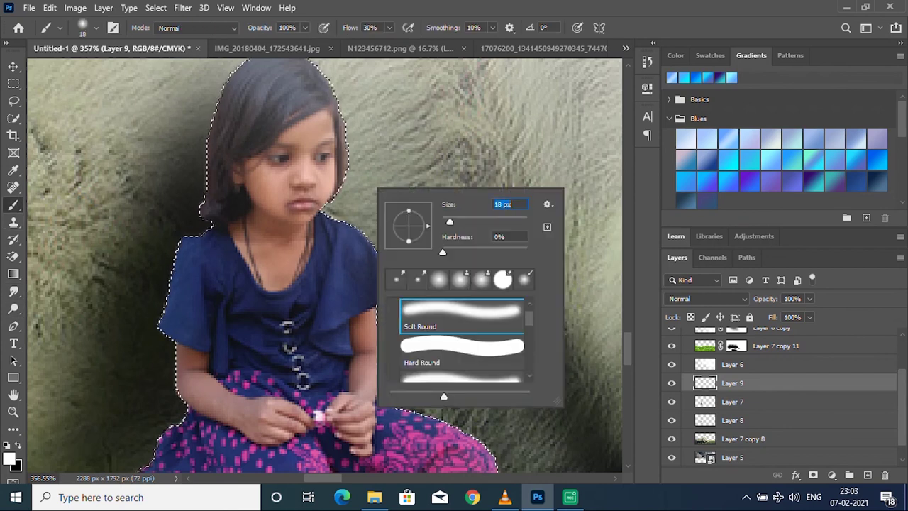
{"action": "key", "text": "Escape"}
{"action": "scroll", "coordinate": [334, 96], "scroll_direction": "down", "scroll_amount": 2}
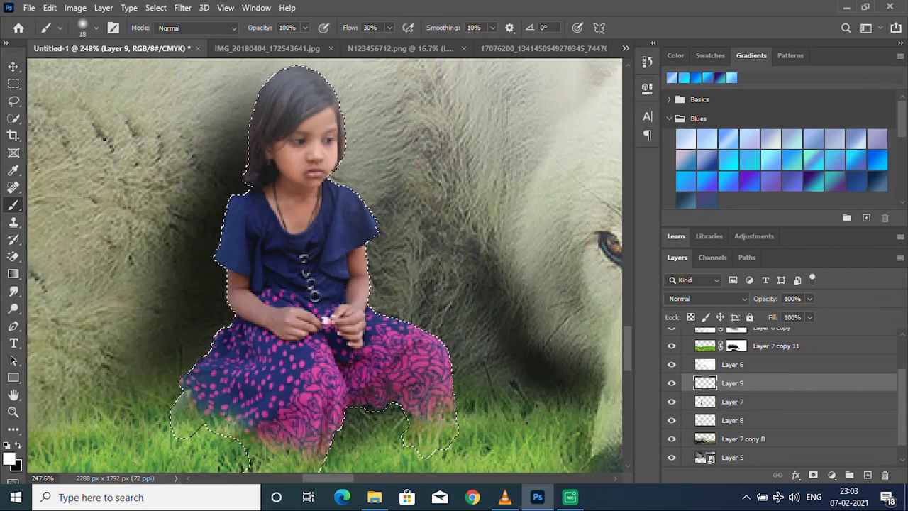
{"action": "left_click_drag", "start_coordinate": [388, 28], "coordinate": [376, 42]}
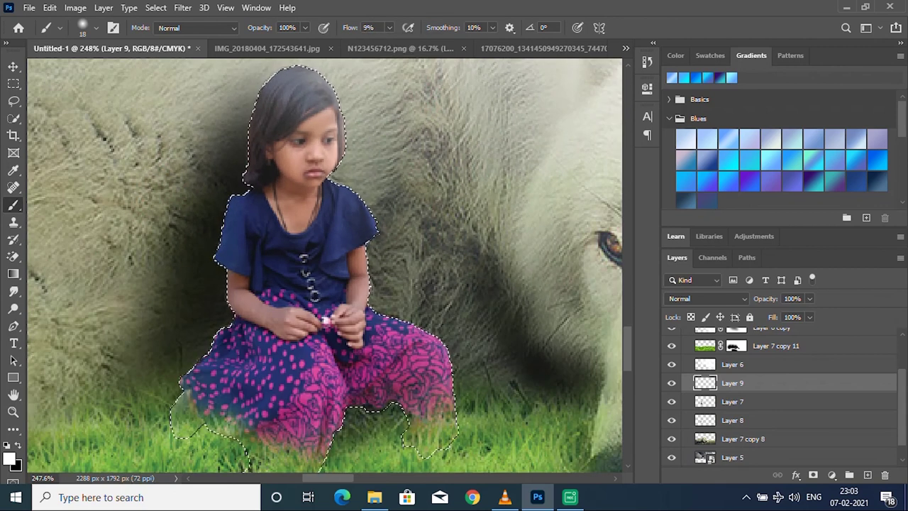
Paint soft white haze over the girl's right shoulder and her hair.
{"action": "mouse_move", "coordinate": [344, 205]}
{"action": "left_mouse_down"}
{"action": "mouse_move", "coordinate": [373, 223]}
{"action": "mouse_move", "coordinate": [362, 288]}
{"action": "mouse_move", "coordinate": [411, 341]}
{"action": "mouse_move", "coordinate": [445, 355]}
{"action": "mouse_move", "coordinate": [443, 410]}
{"action": "left_mouse_up"}
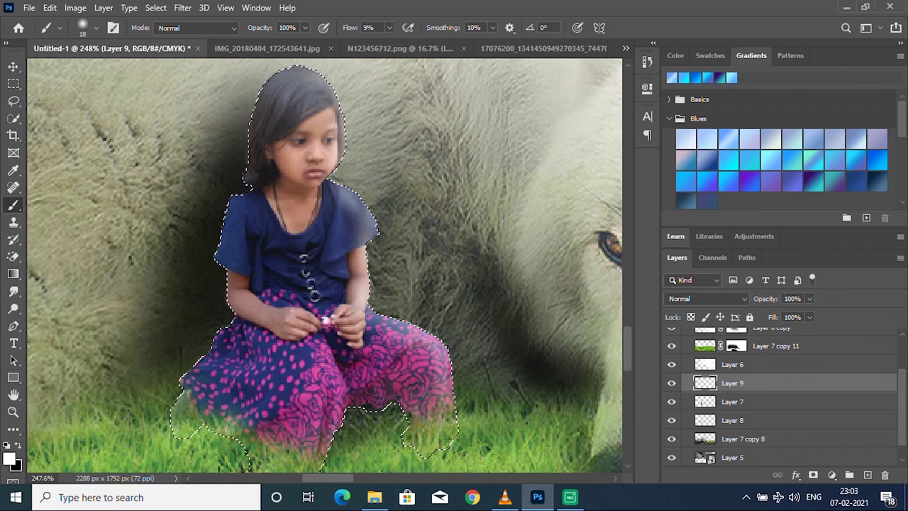
{"action": "scroll", "coordinate": [305, 284], "scroll_direction": "down", "scroll_amount": 4}
{"action": "scroll", "coordinate": [284, 284], "scroll_direction": "up", "scroll_amount": 1}
{"action": "scroll", "coordinate": [270, 298], "scroll_direction": "up", "scroll_amount": 4}
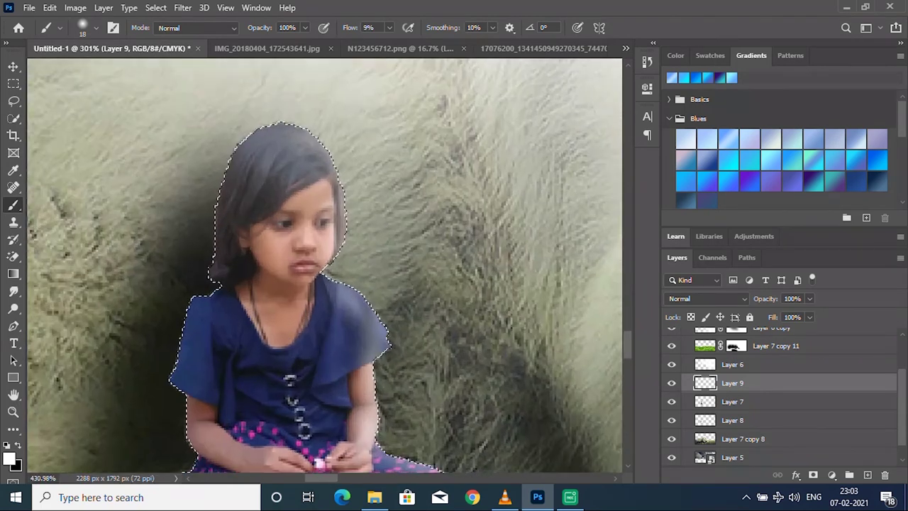
{"action": "scroll", "coordinate": [257, 448], "scroll_direction": "up", "scroll_amount": 2}
{"action": "mouse_move", "coordinate": [192, 105]}
{"action": "left_mouse_down"}
{"action": "mouse_move", "coordinate": [221, 92]}
{"action": "mouse_move", "coordinate": [267, 96]}
{"action": "mouse_move", "coordinate": [305, 138]}
{"action": "mouse_move", "coordinate": [316, 166]}
{"action": "left_mouse_up"}
{"action": "mouse_move", "coordinate": [270, 131]}
{"action": "left_mouse_down"}
{"action": "mouse_move", "coordinate": [316, 188]}
{"action": "mouse_move", "coordinate": [312, 202]}
{"action": "left_mouse_up"}
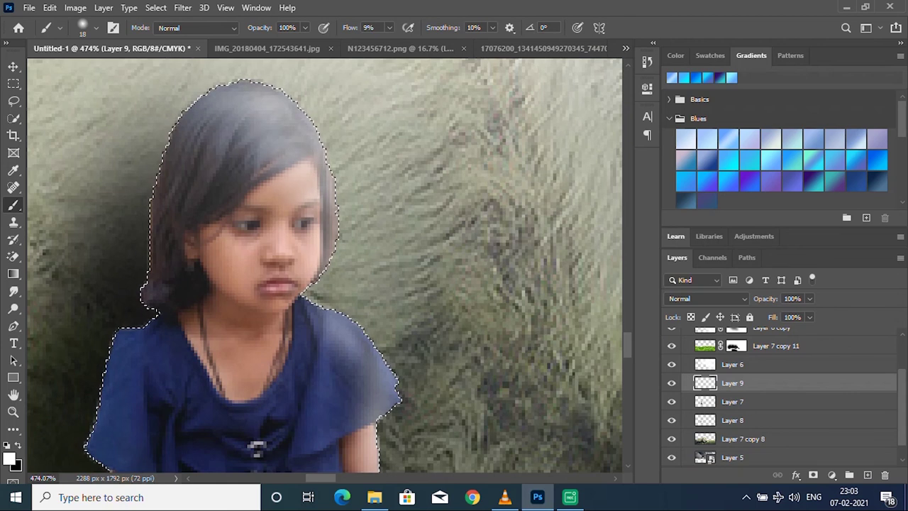
{"action": "left_click_drag", "start_coordinate": [298, 160], "coordinate": [330, 263]}
{"action": "left_click_drag", "start_coordinate": [316, 220], "coordinate": [309, 354]}
Lighten the dress's right shoulder and the right side of her pants.
{"action": "left_click_drag", "start_coordinate": [305, 312], "coordinate": [376, 404]}
{"action": "left_click_drag", "start_coordinate": [334, 320], "coordinate": [394, 401]}
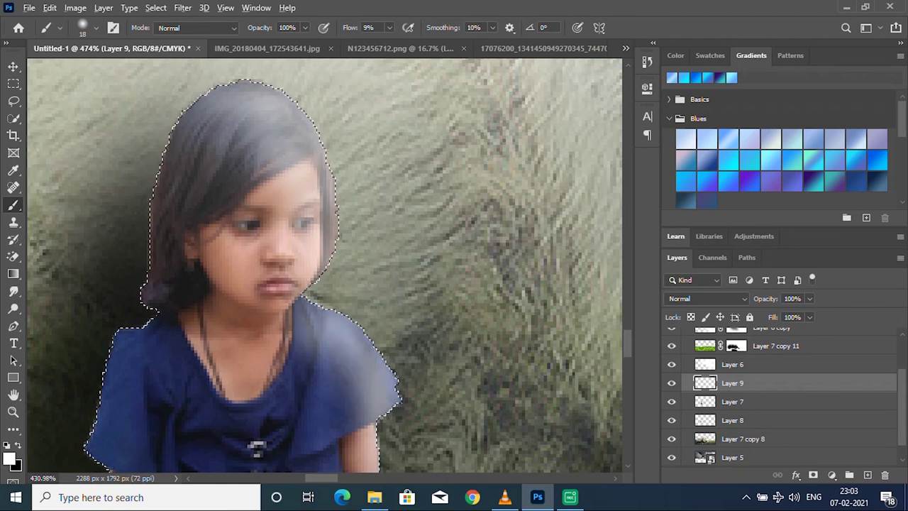
{"action": "scroll", "coordinate": [306, 213], "scroll_direction": "down", "scroll_amount": 2}
{"action": "scroll", "coordinate": [305, 213], "scroll_direction": "down", "scroll_amount": 1}
{"action": "scroll", "coordinate": [324, 265], "scroll_direction": "down", "scroll_amount": 1}
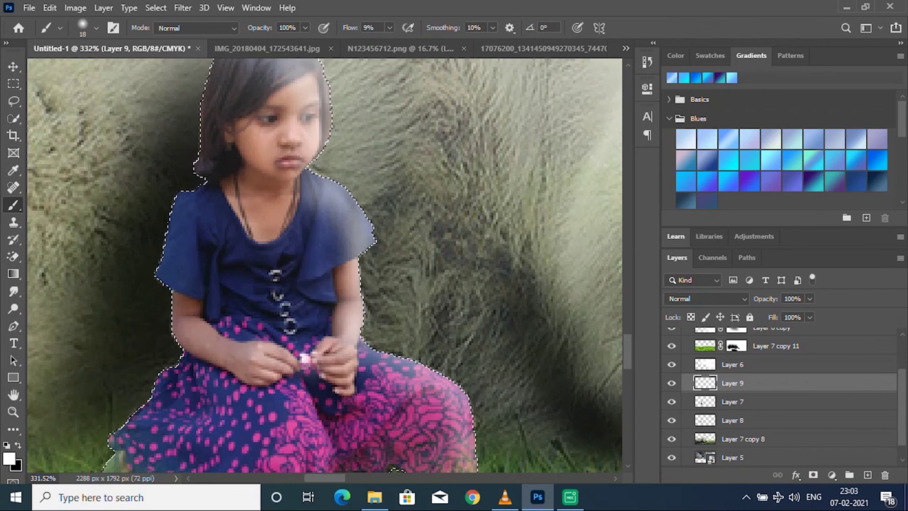
{"action": "mouse_move", "coordinate": [340, 341]}
{"action": "left_mouse_down"}
{"action": "mouse_move", "coordinate": [376, 383]}
{"action": "mouse_move", "coordinate": [447, 408]}
{"action": "left_mouse_up"}
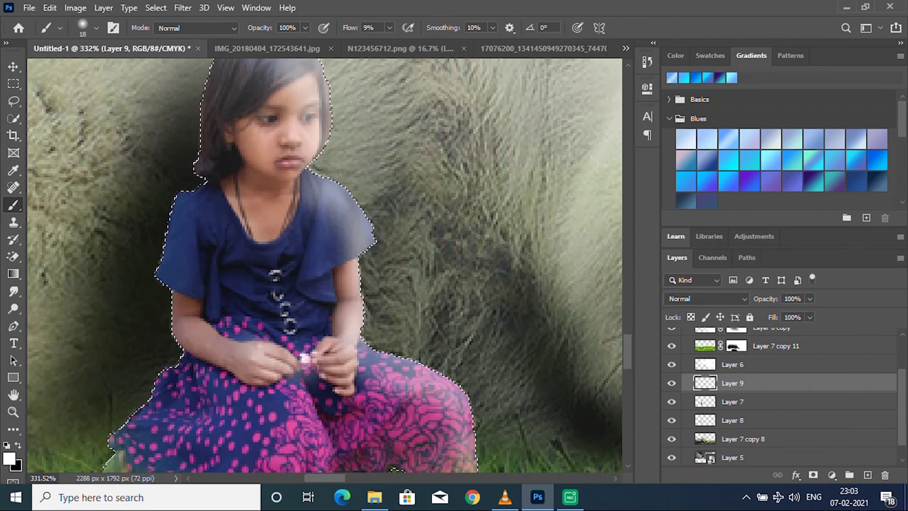
{"action": "left_click_drag", "start_coordinate": [387, 362], "coordinate": [458, 468]}
{"action": "scroll", "coordinate": [430, 347], "scroll_direction": "down", "scroll_amount": 3}
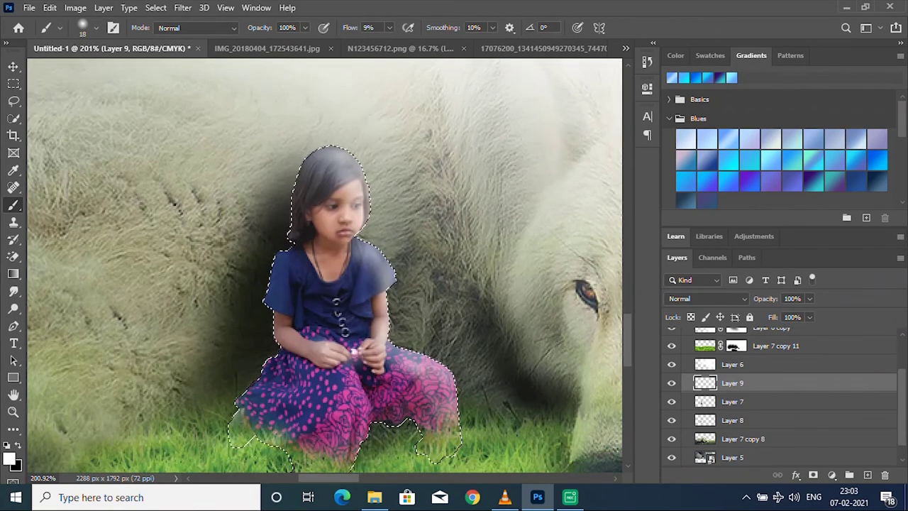
{"action": "scroll", "coordinate": [781, 398], "scroll_direction": "up", "scroll_amount": 3}
{"action": "left_click", "coordinate": [810, 299]}
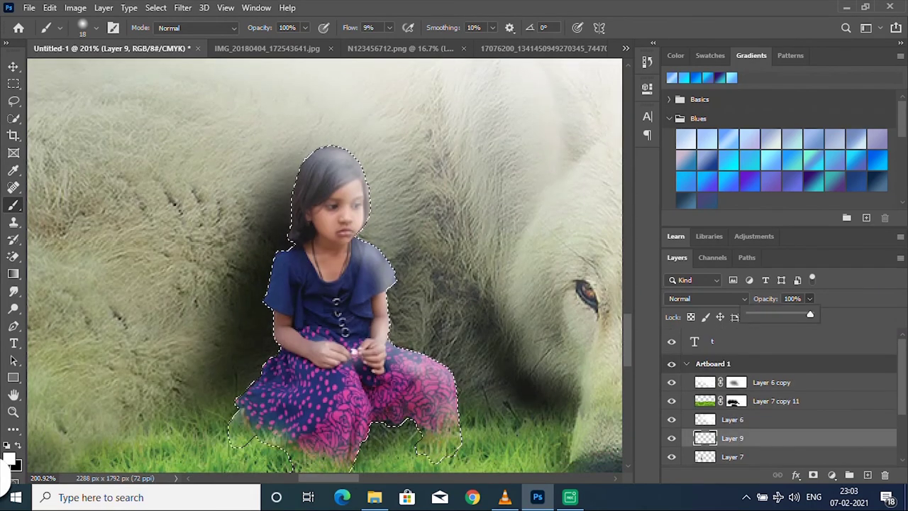
Drop Layer 9 to 29% opacity, deselect the girl, and view the whole composition.
{"action": "left_click_drag", "start_coordinate": [810, 314], "coordinate": [767, 315]}
{"action": "key", "text": "ctrl+0"}
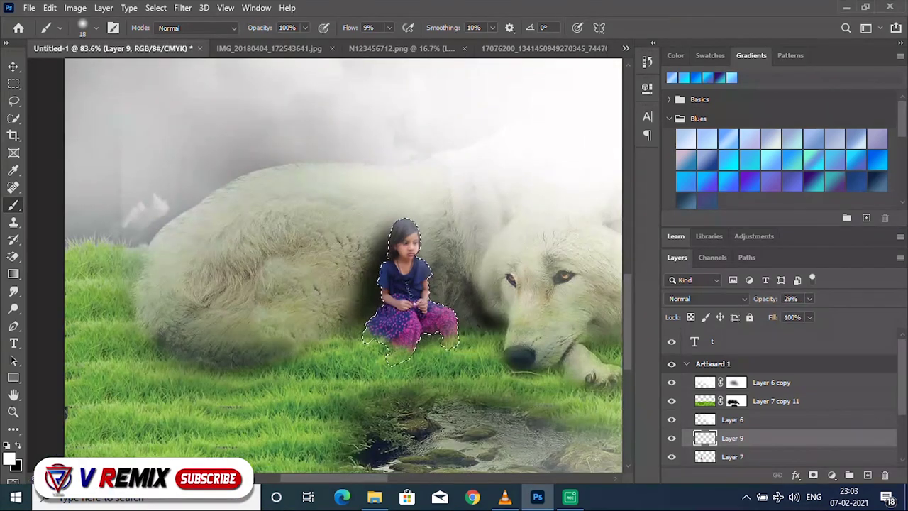
{"action": "key", "text": "ctrl+d"}
{"action": "scroll", "coordinate": [343, 265], "scroll_direction": "down", "scroll_amount": 1}
{"action": "scroll", "coordinate": [344, 265], "scroll_direction": "down", "scroll_amount": 1}
{"action": "scroll", "coordinate": [344, 265], "scroll_direction": "down", "scroll_amount": 1}
{"action": "scroll", "coordinate": [343, 265], "scroll_direction": "down", "scroll_amount": 1}
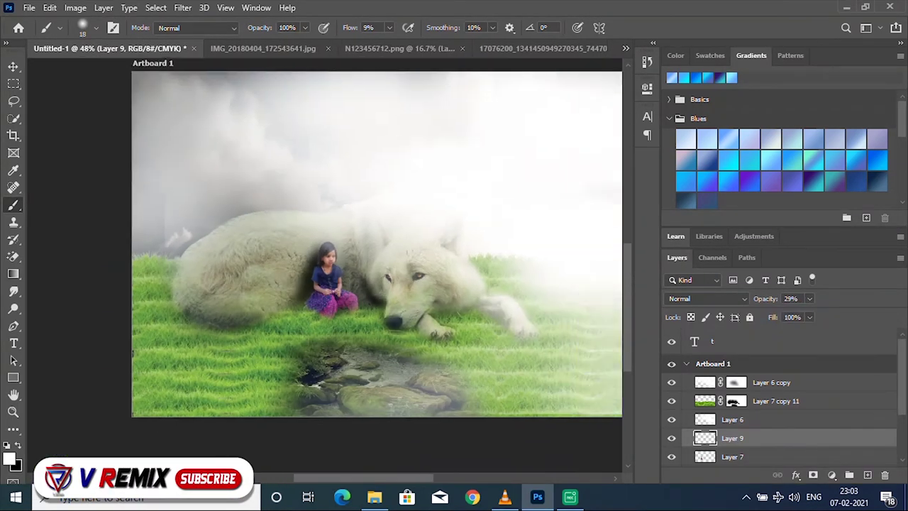
{"action": "scroll", "coordinate": [343, 265], "scroll_direction": "up", "scroll_amount": 1}
{"action": "scroll", "coordinate": [344, 264], "scroll_direction": "up", "scroll_amount": 1}
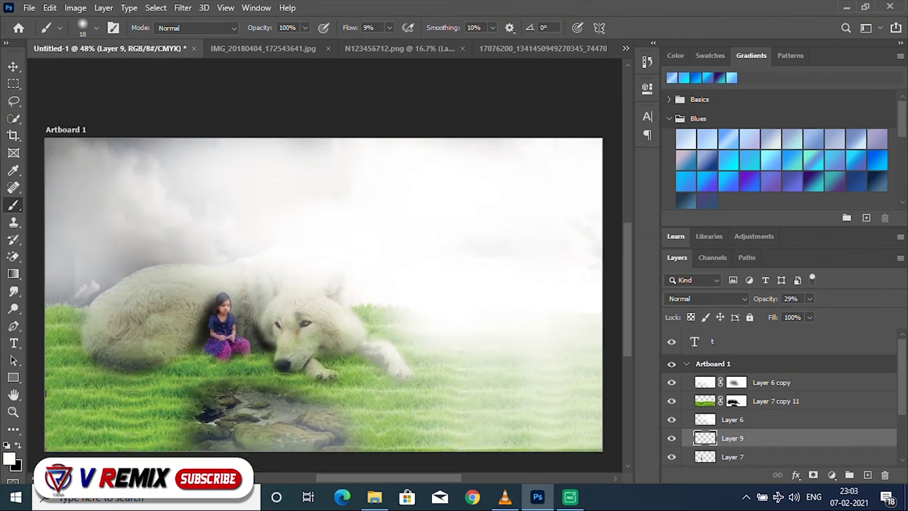
{"action": "scroll", "coordinate": [343, 265], "scroll_direction": "down", "scroll_amount": 1}
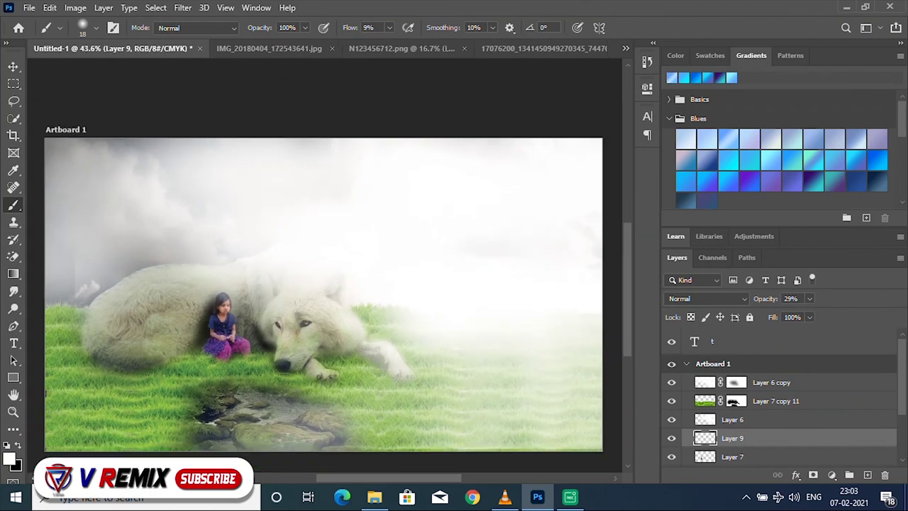